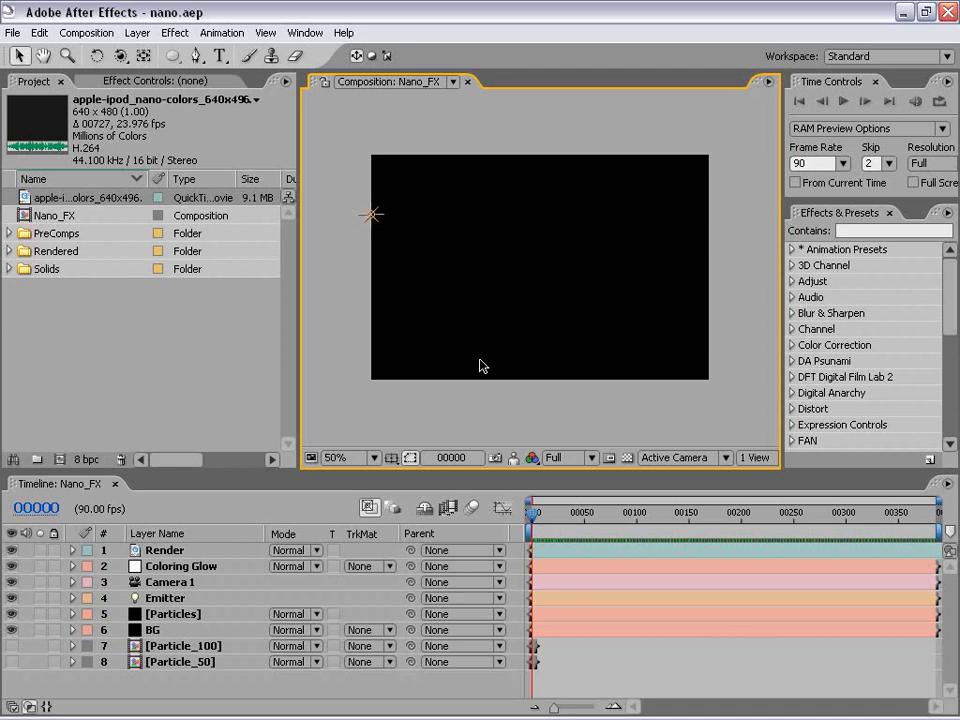
Play and scrub through the iPod nano reference movie to study its glowing light streaks.
click(154, 411)
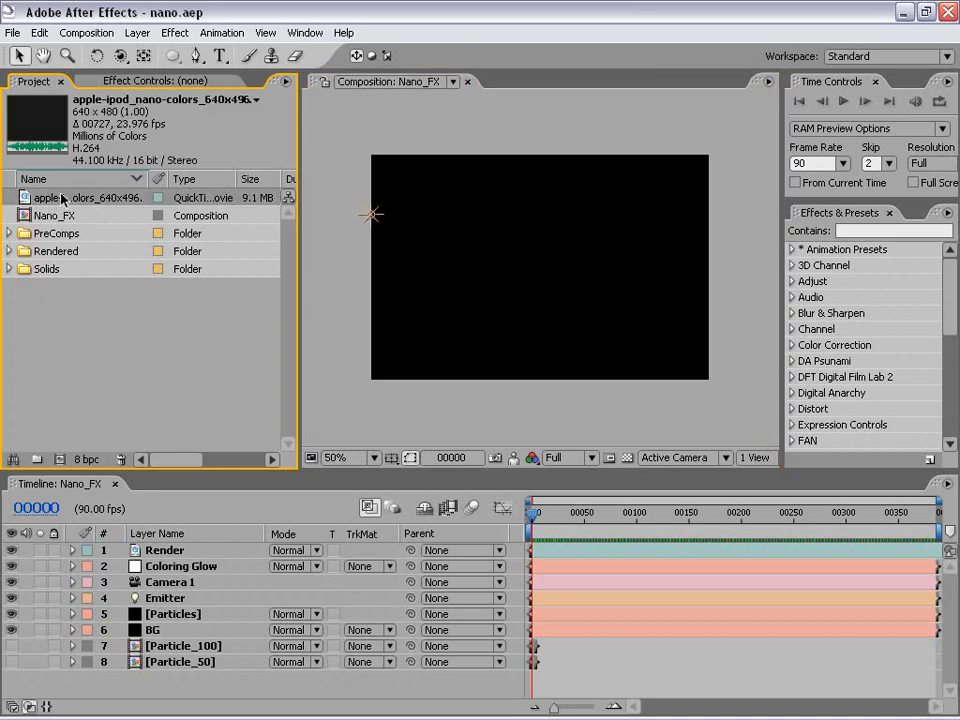
double_click(62, 198)
drag(294, 33, 405, 93)
click(182, 565)
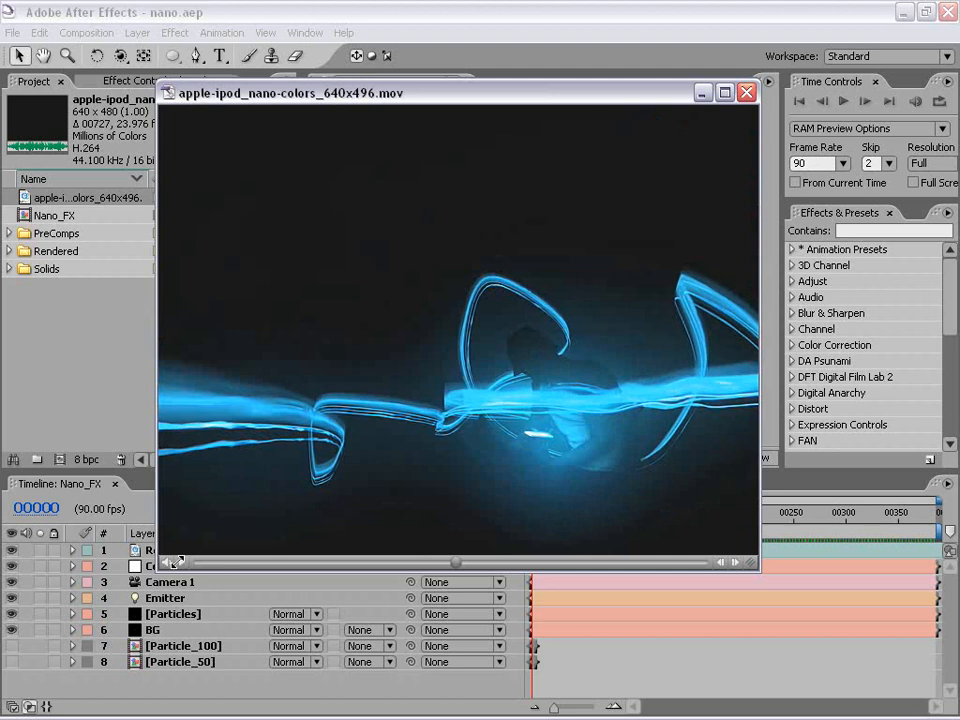
drag(458, 564, 570, 564)
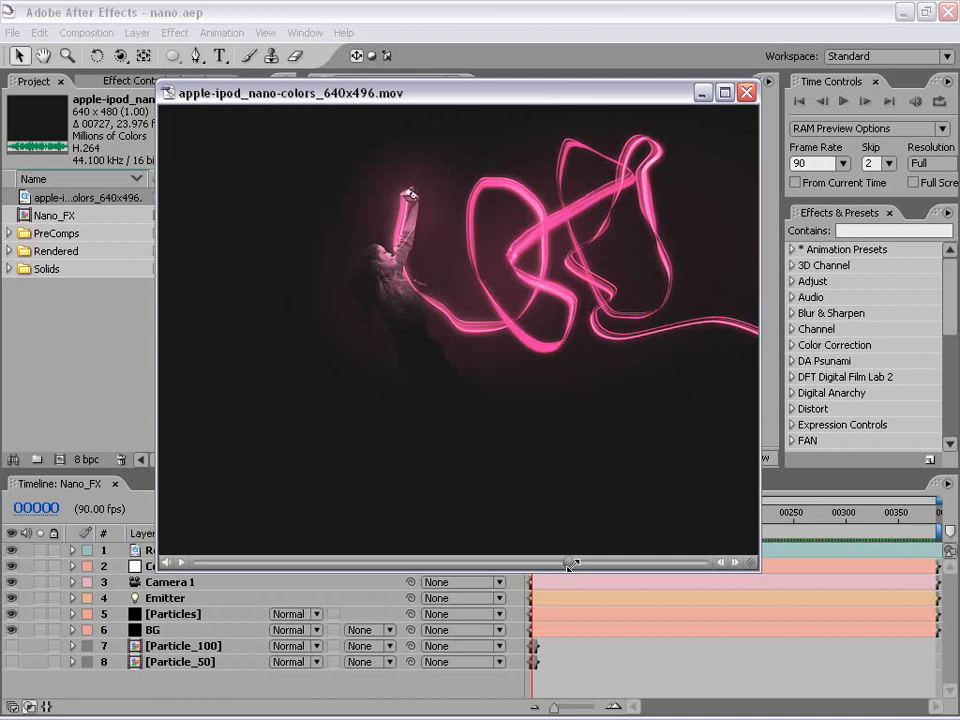
drag(570, 566, 569, 561)
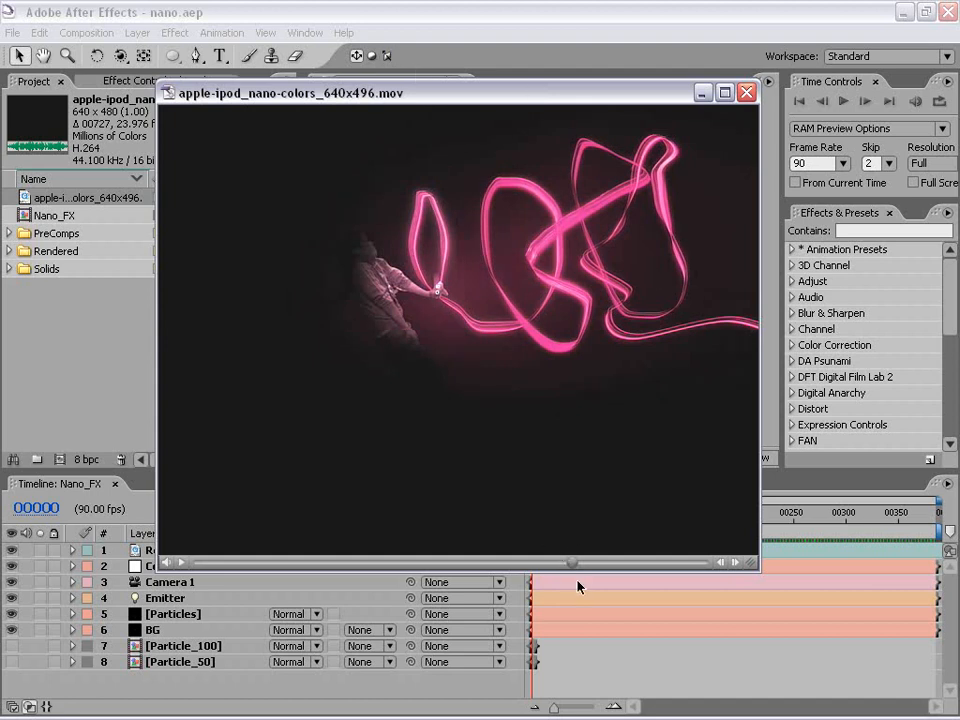
drag(571, 566, 590, 565)
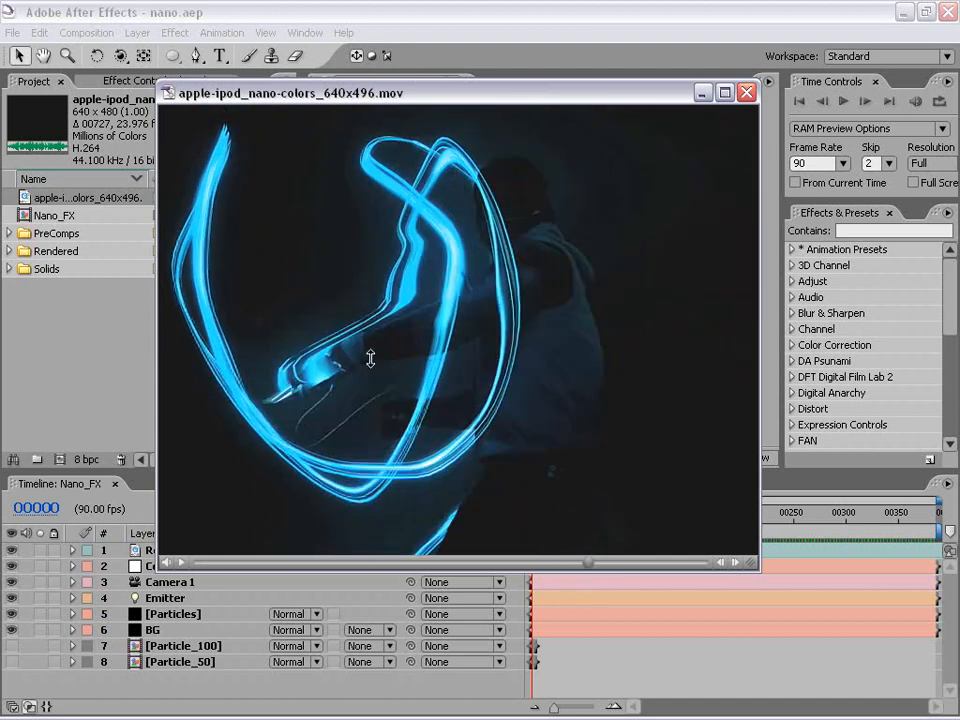
click(746, 92)
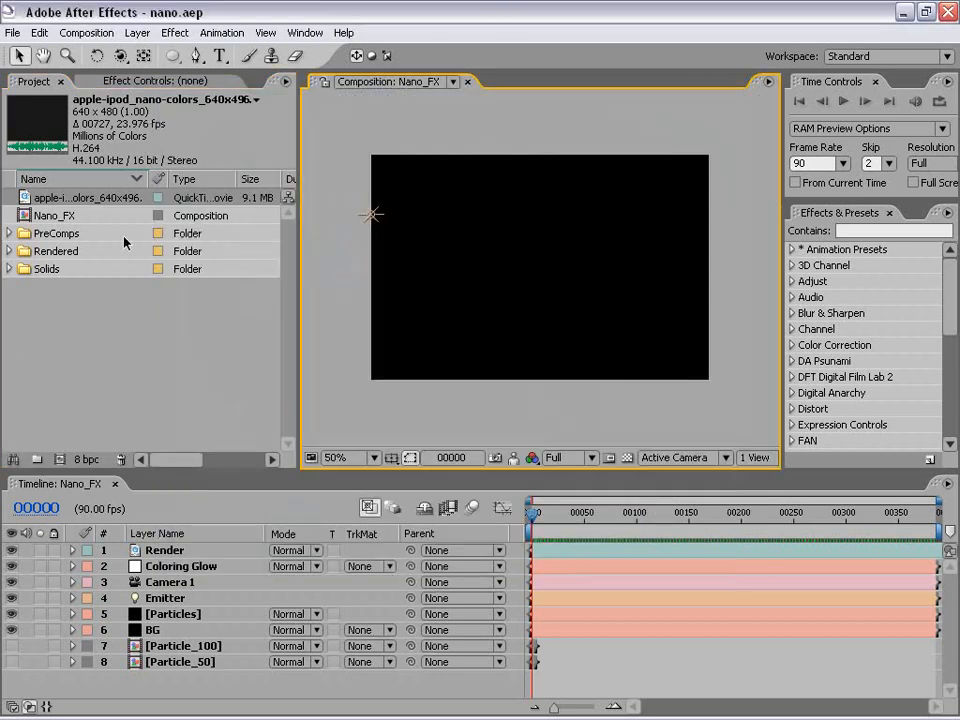
Preview the finished Nano_FX composition at full-panel size to examine the glowing streak animation.
click(152, 336)
click(449, 316)
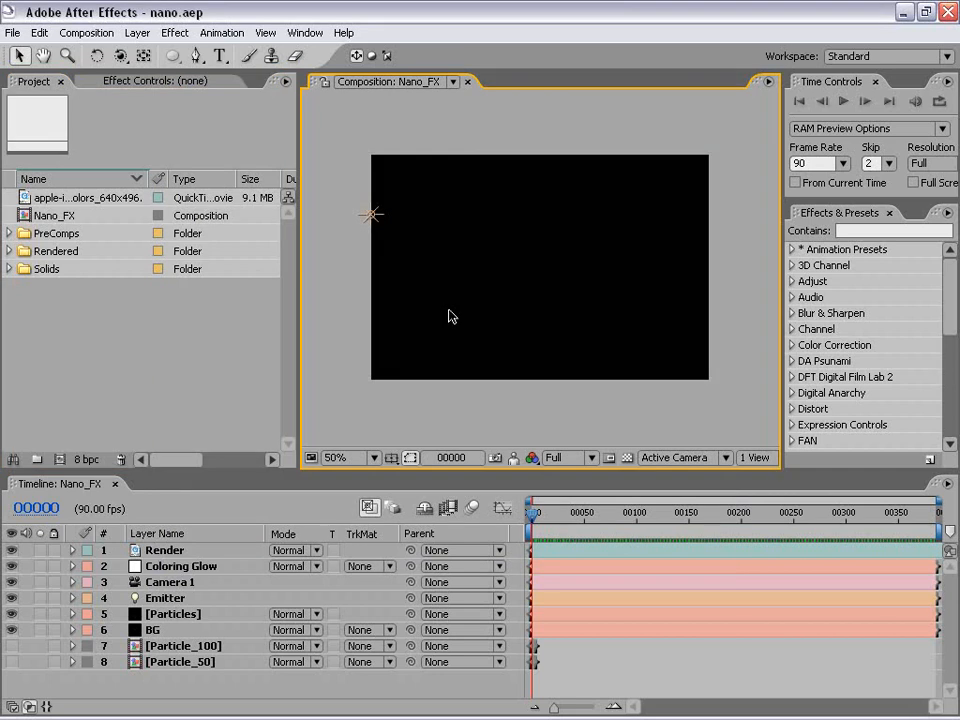
key(KP_0)
key(KP_0)
scroll(460, 386, up, 1)
key(grave)
key(KP_0)
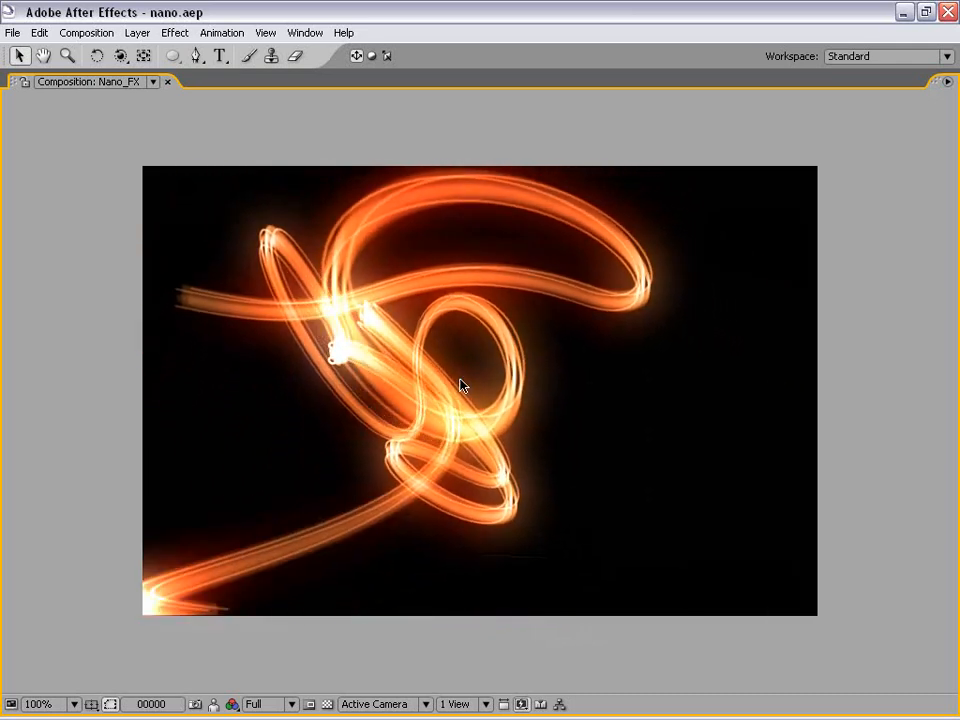
key(space)
key(grave)
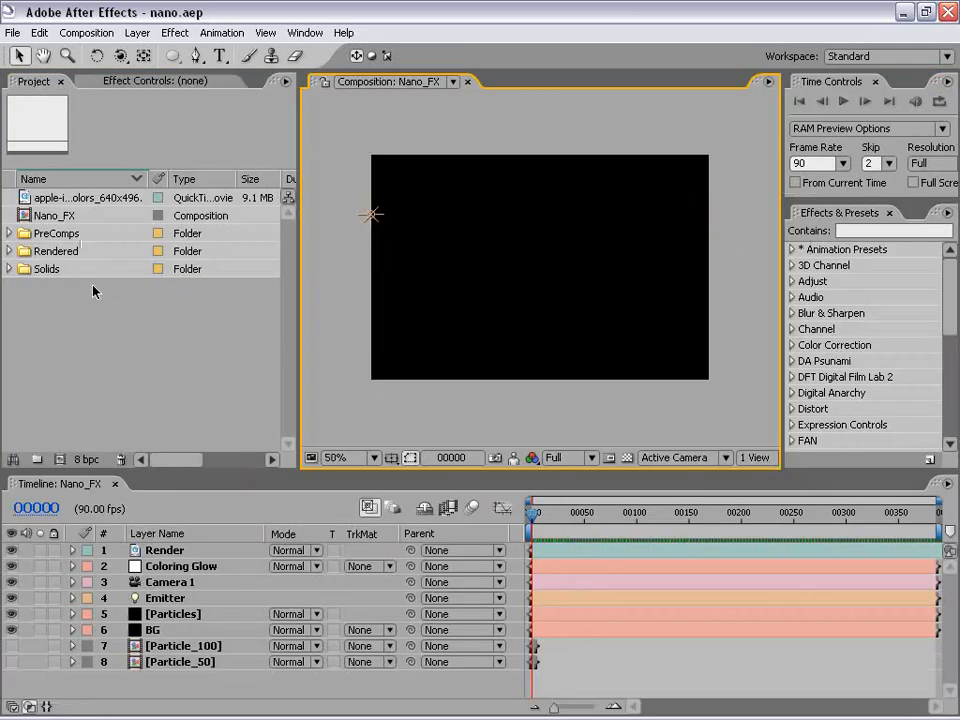
Start a new composition set to 720 × 480, square pixels, 30 frames per second and a 300-frame duration.
click(34, 80)
click(86, 32)
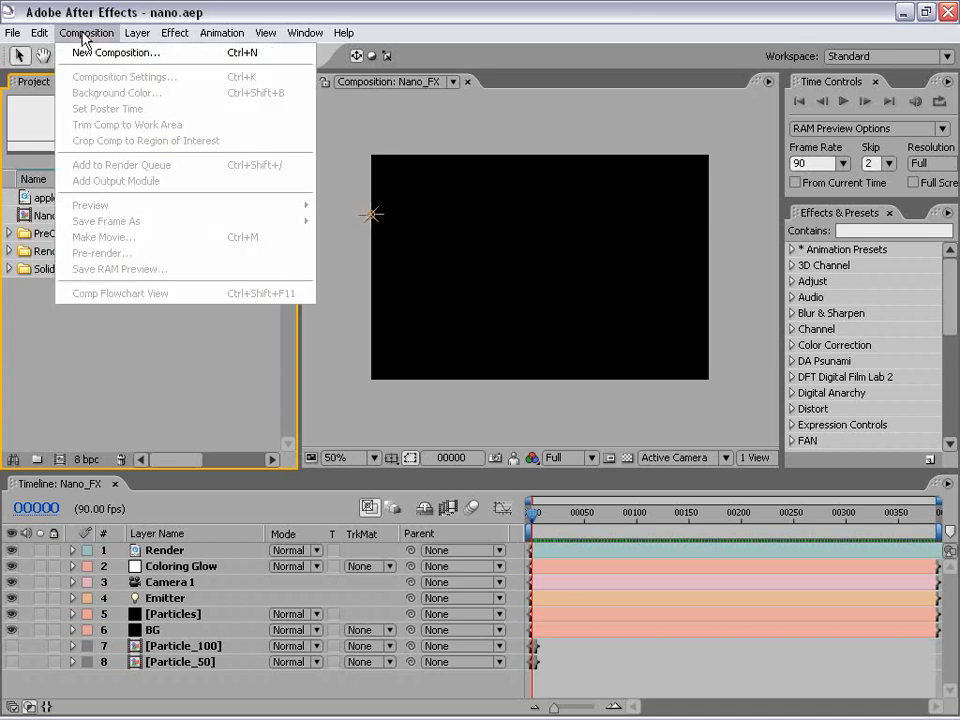
click(88, 54)
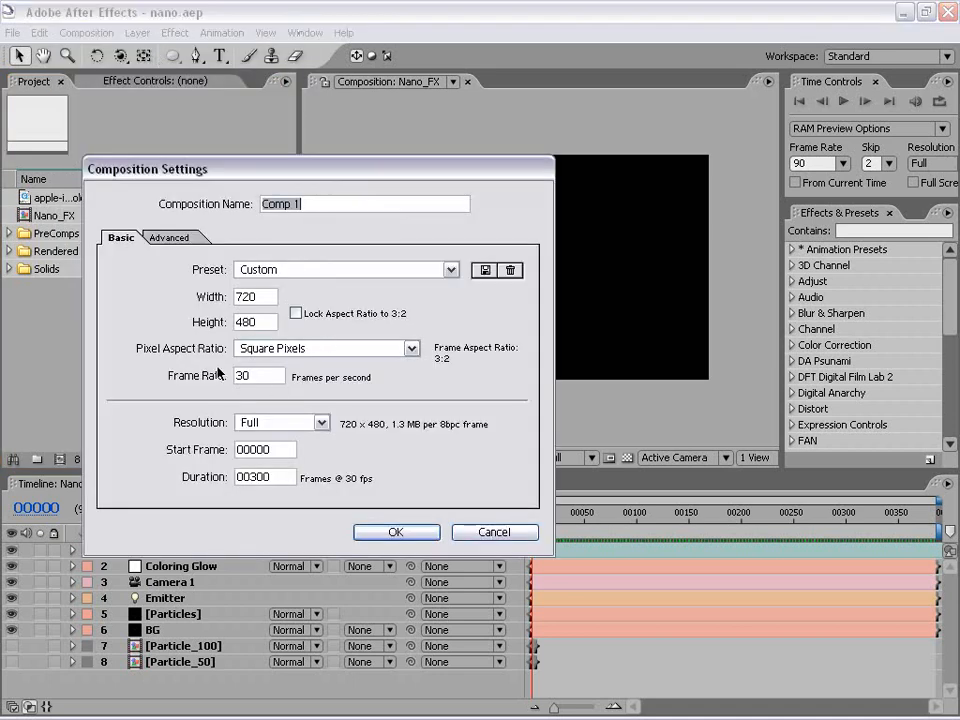
double_click(255, 296)
double_click(257, 328)
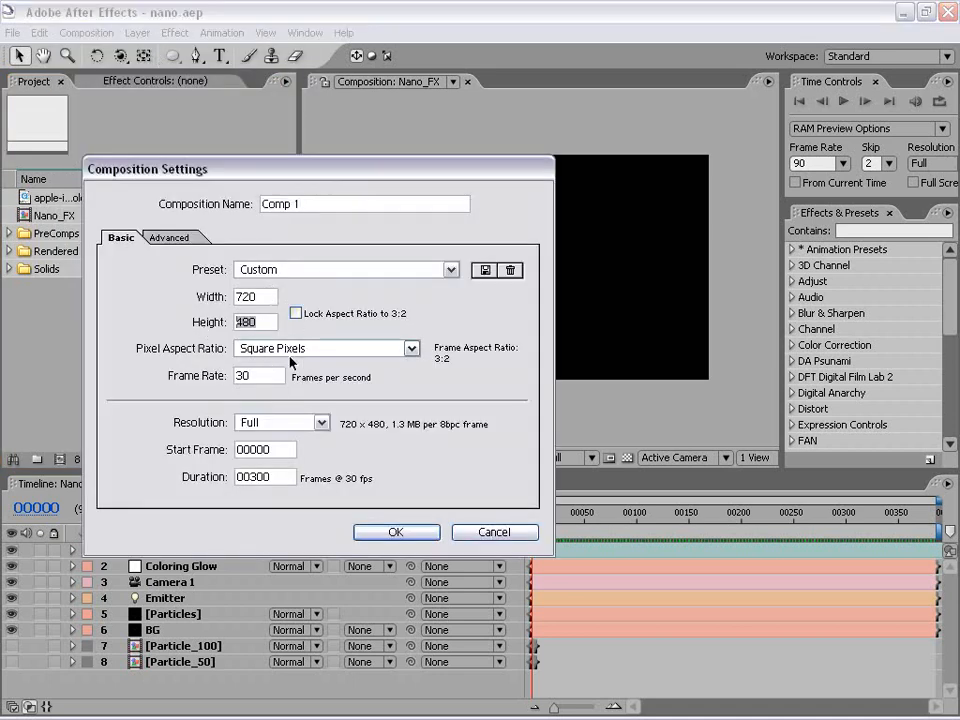
click(364, 348)
click(365, 364)
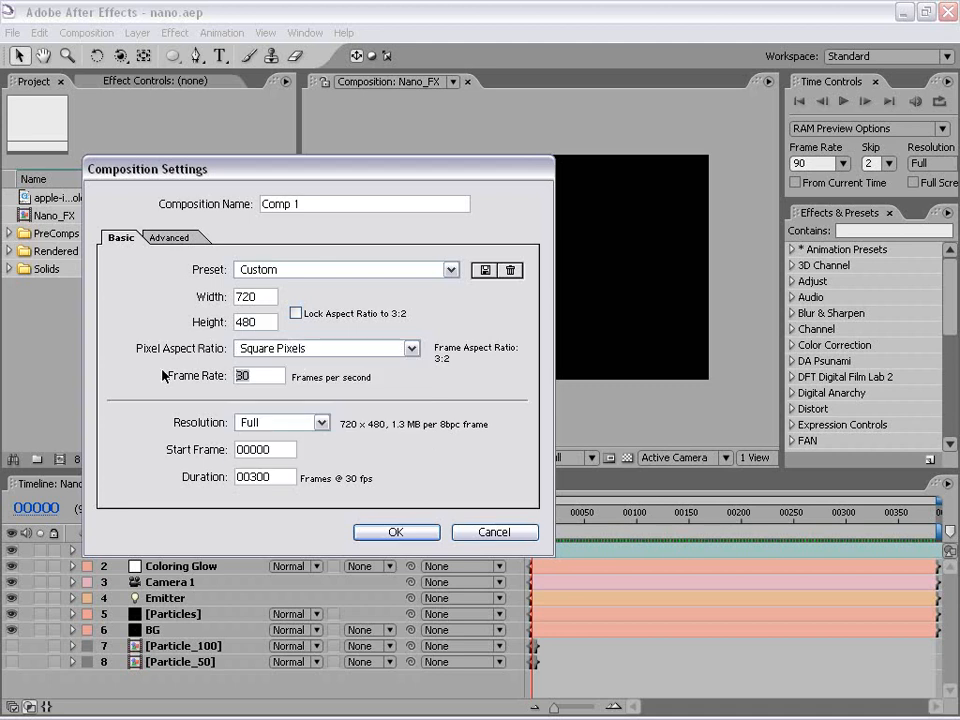
click(286, 478)
drag(286, 480, 216, 486)
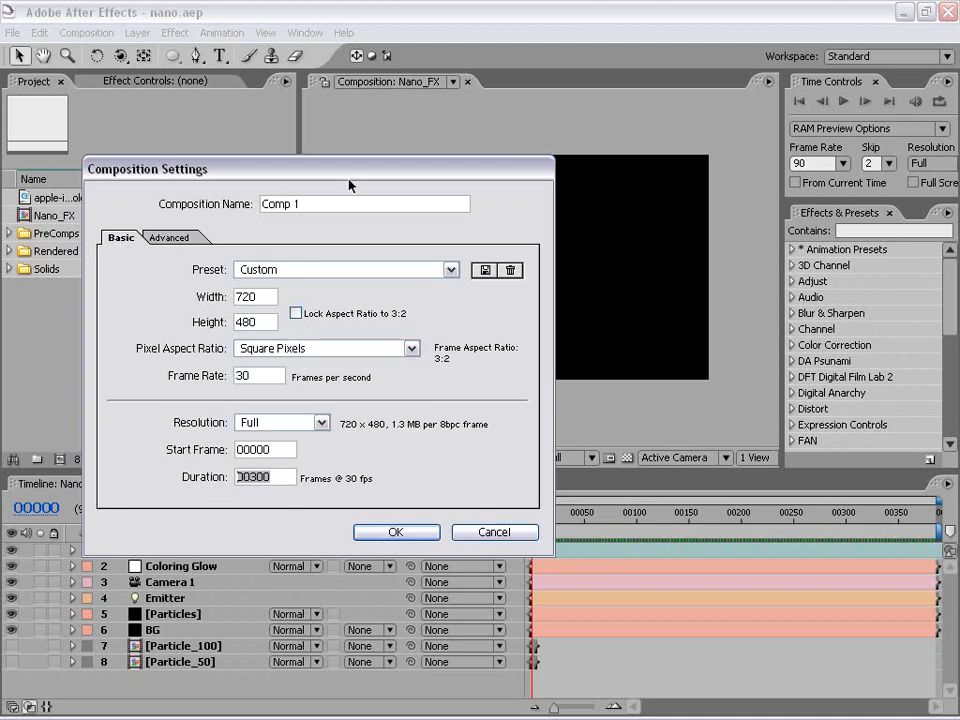
Name the new composition Nano_Ad and create it.
click(263, 206)
text(Nano)
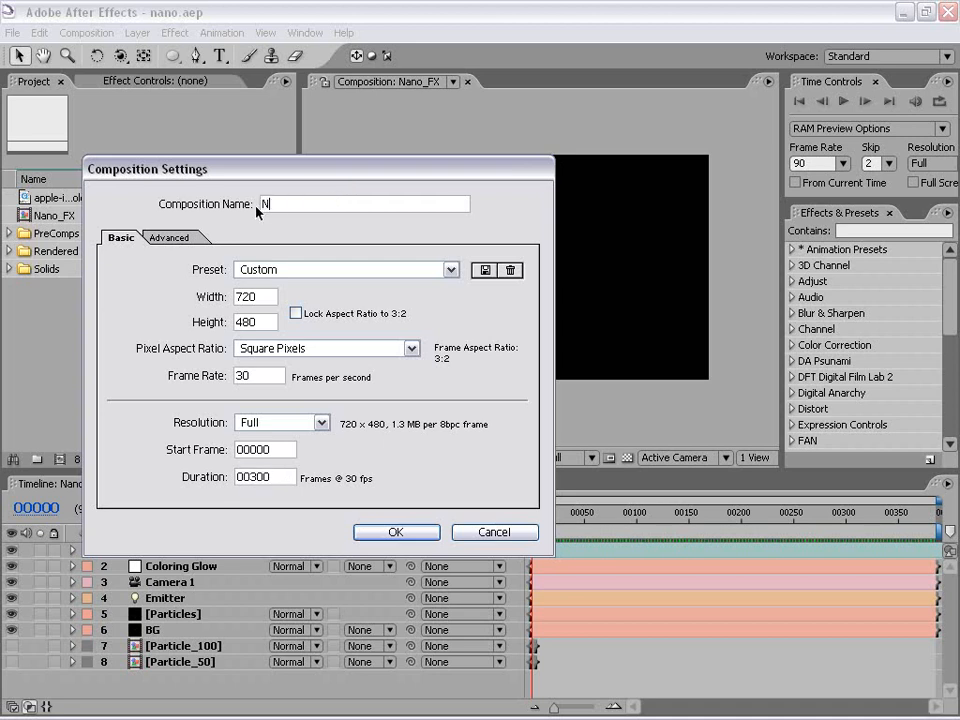
text(_ad)
key(BackSpace)
key(BackSpace)
text(Ad)
key(Return)
click(405, 408)
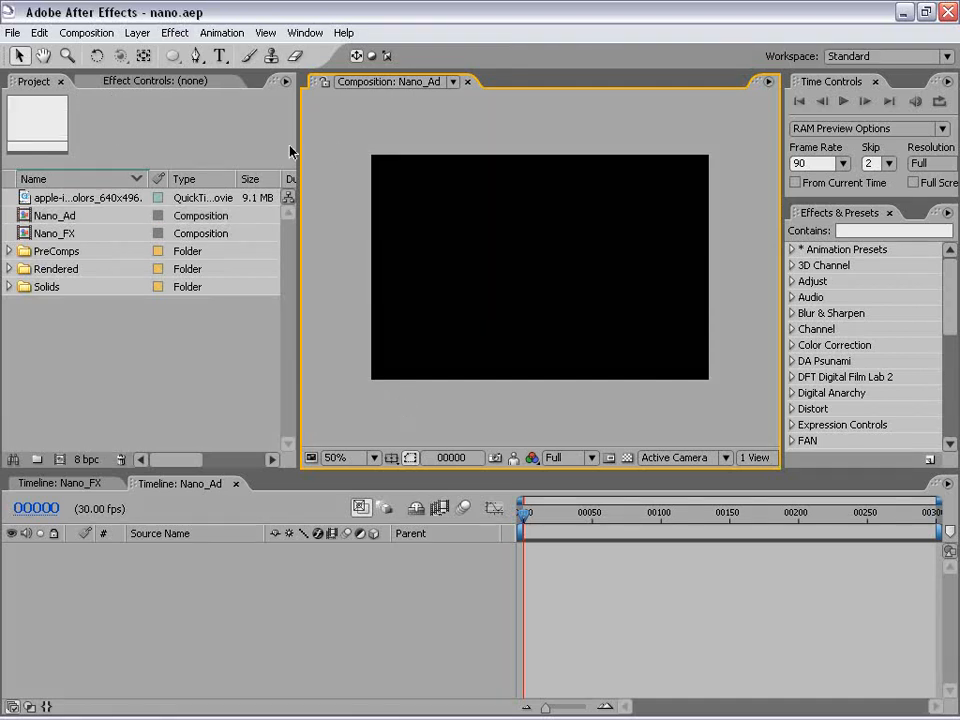
Add a black solid layer at composition size, 720 × 480, to Nano_Ad.
drag(298, 146, 250, 146)
click(137, 32)
mouse_move(125, 50)
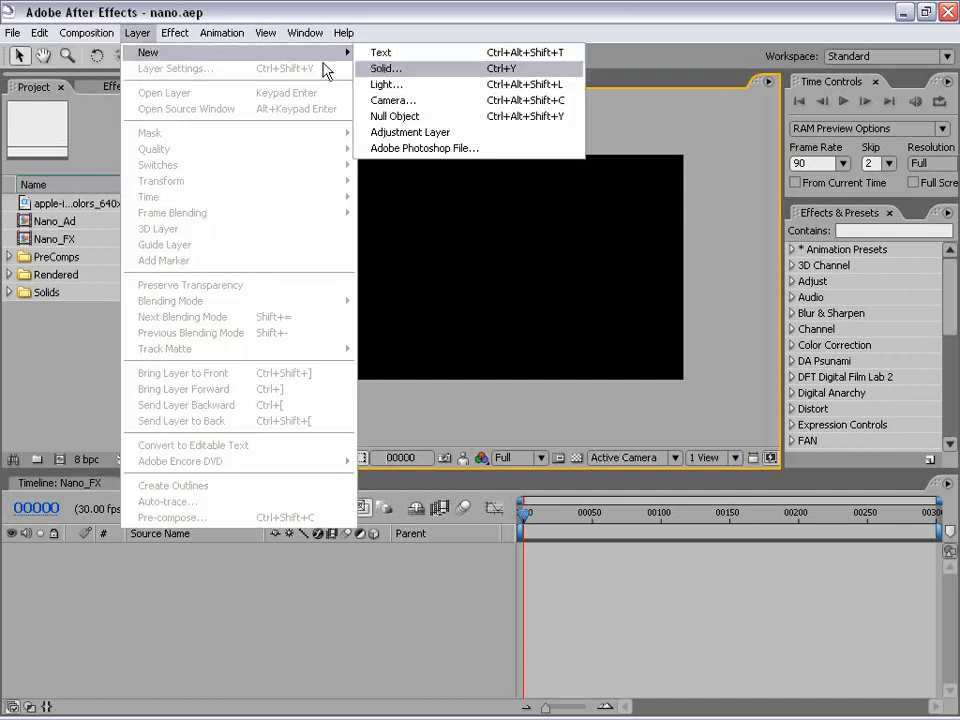
click(416, 72)
key(Tab)
click(488, 368)
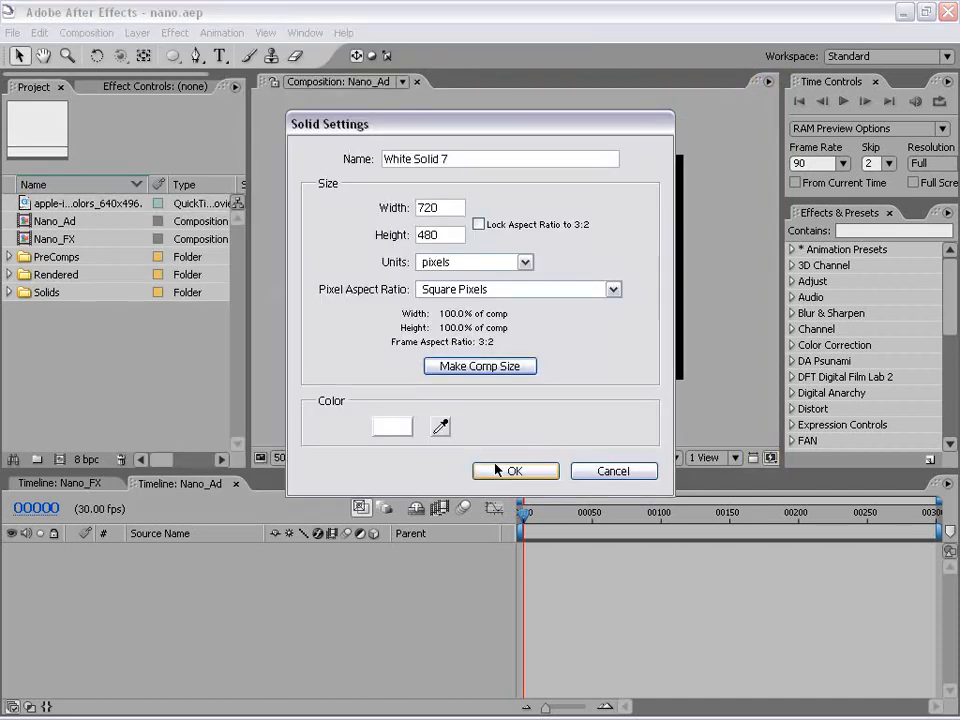
click(392, 426)
click(609, 554)
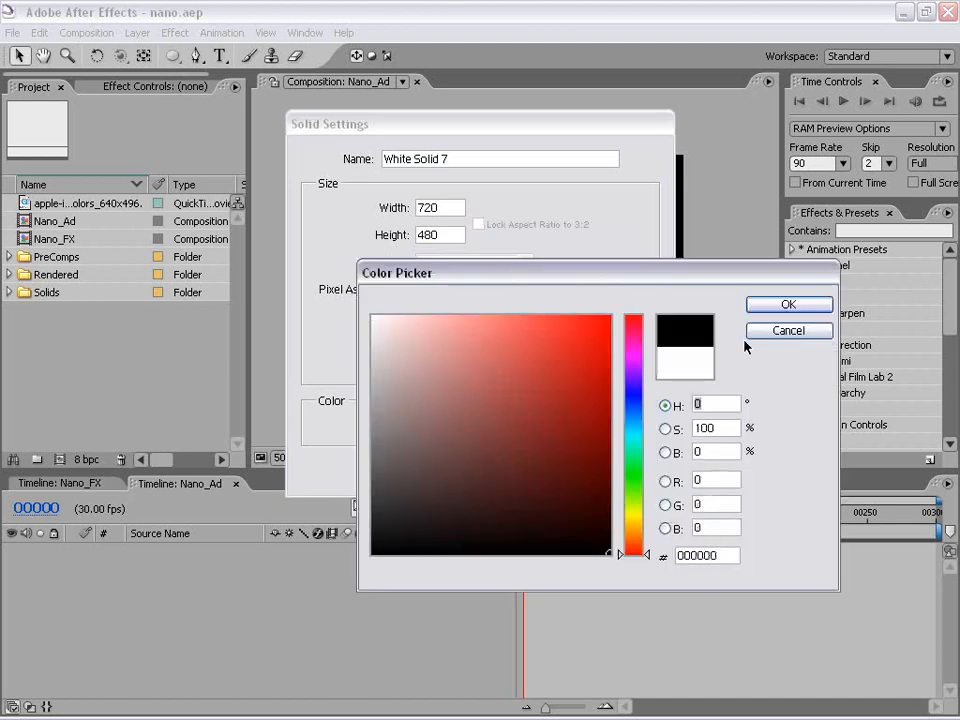
click(788, 304)
click(514, 469)
Rename the black solid layer as BG.
click(176, 550)
key(Return)
text(BG)
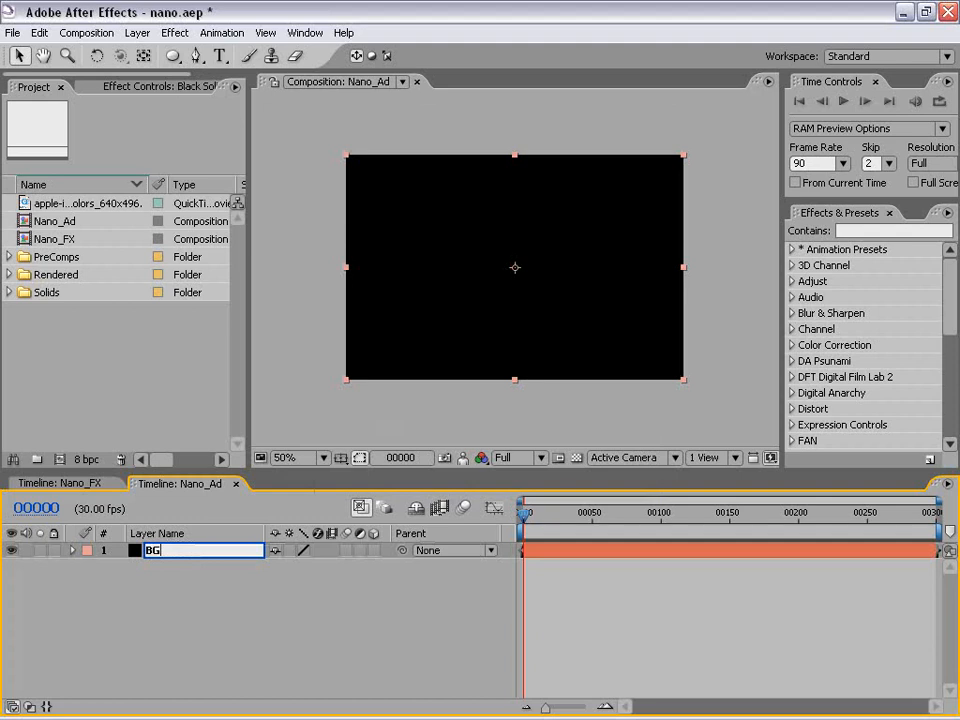
click(156, 568)
Duplicate the BG layer and rename the copy as Particles.
click(156, 553)
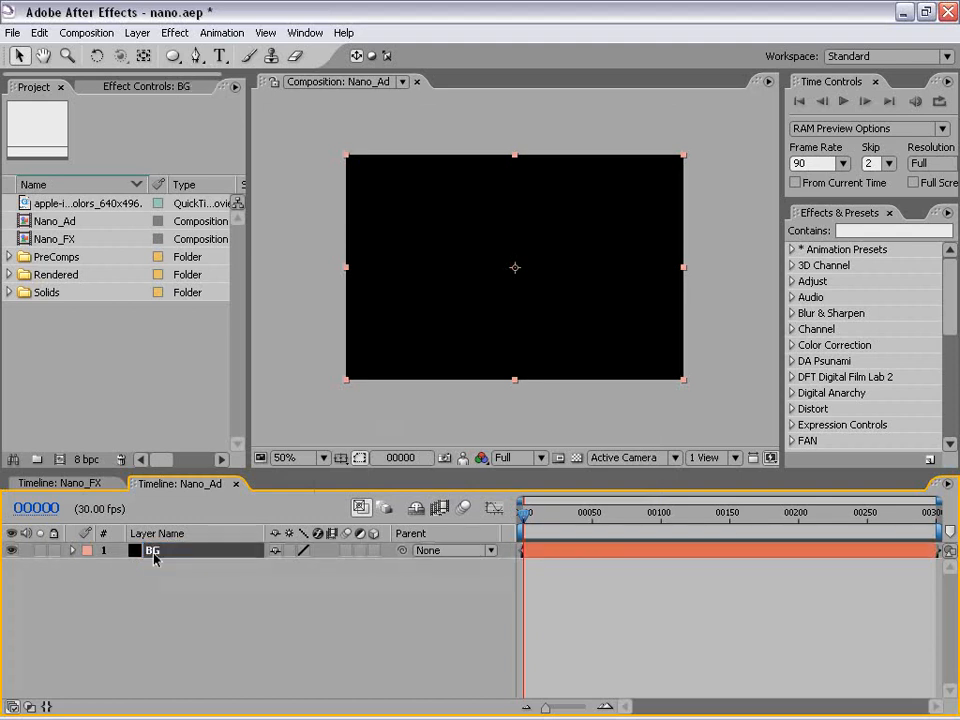
click(39, 32)
click(90, 193)
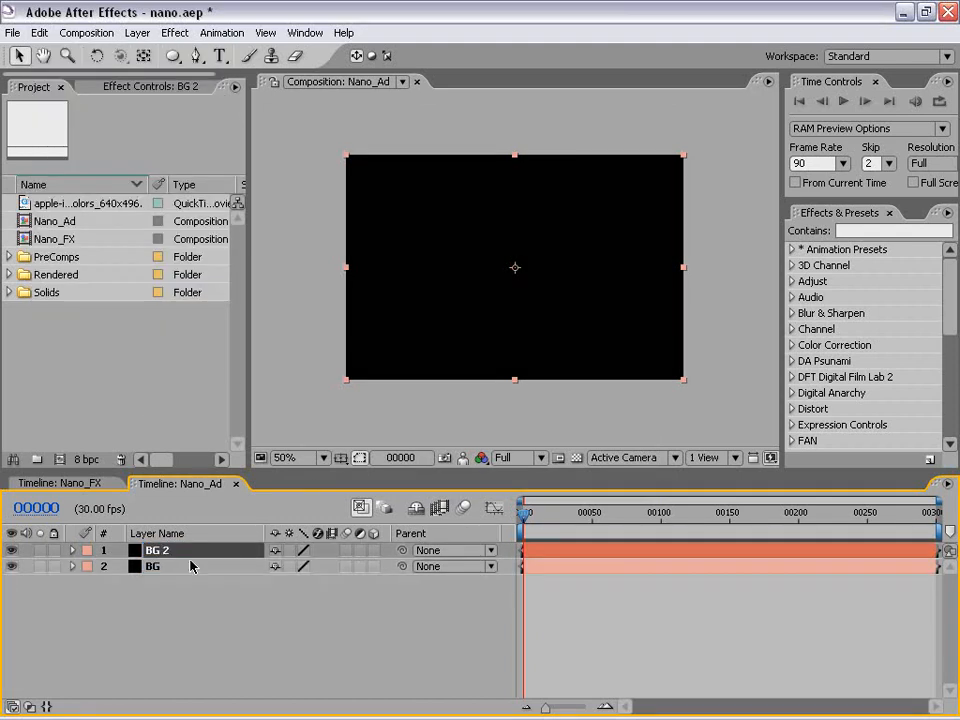
key(Return)
text(Particles)
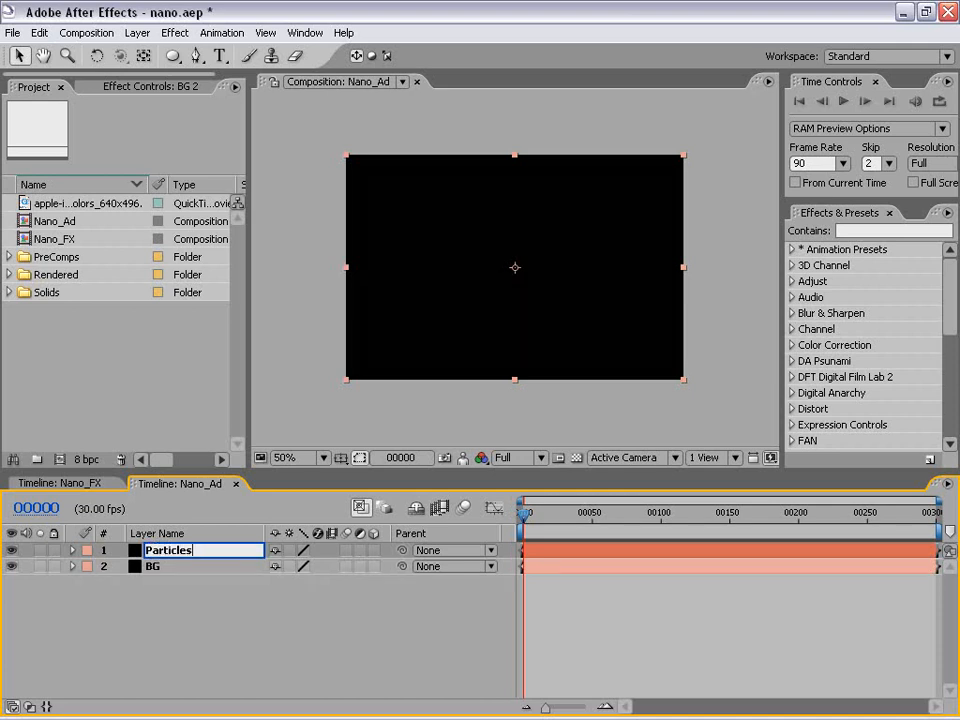
key(Return)
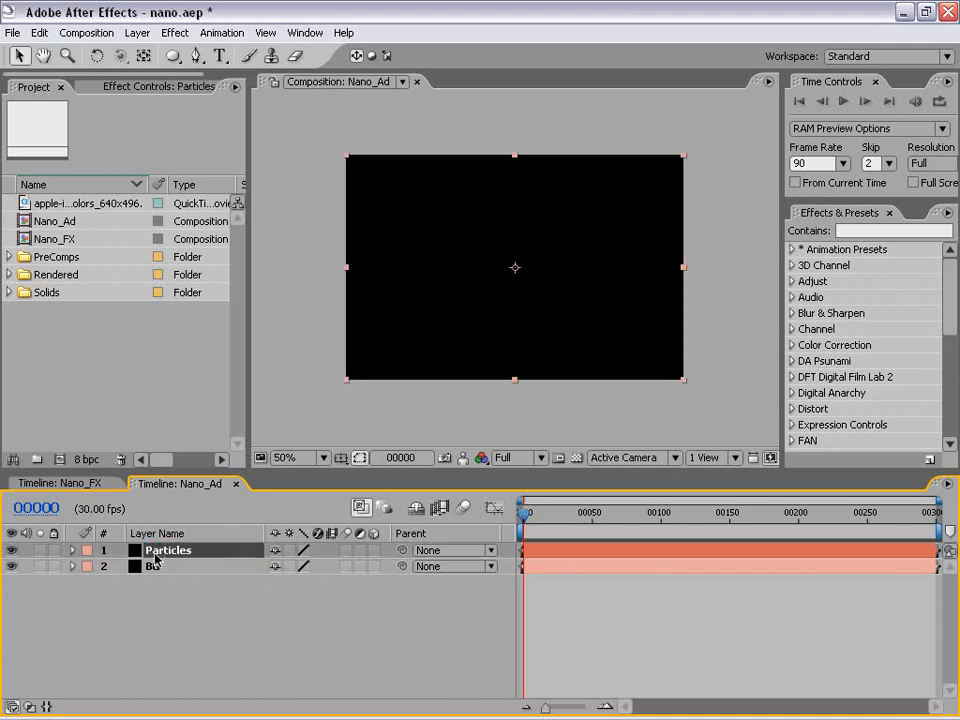
click(553, 694)
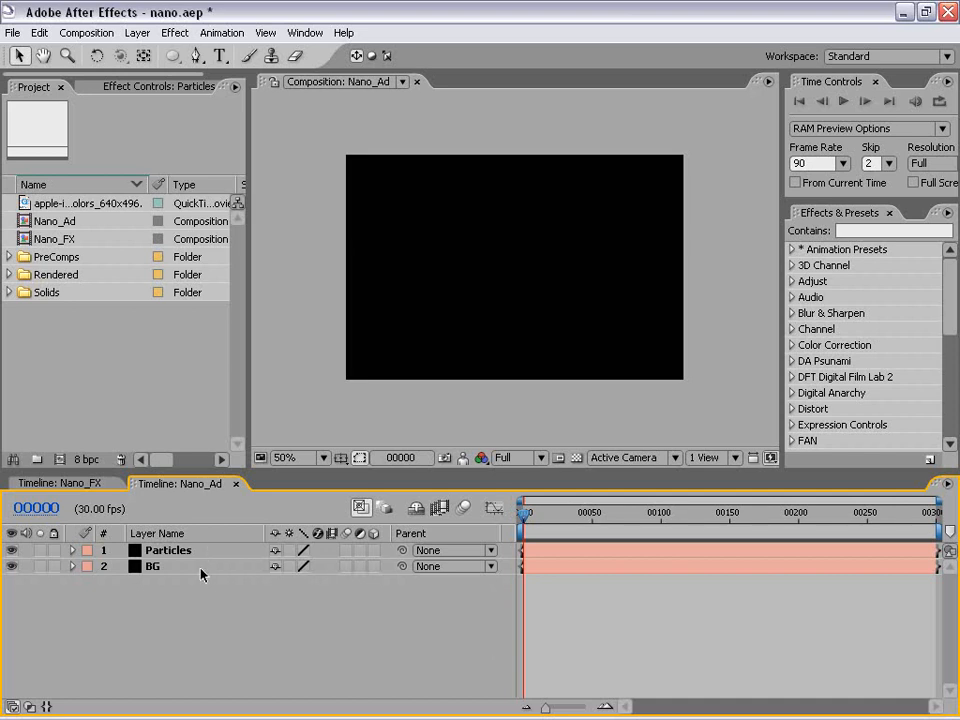
Add an adjustment layer above Particles and name it Color FX.
click(137, 32)
mouse_move(160, 52)
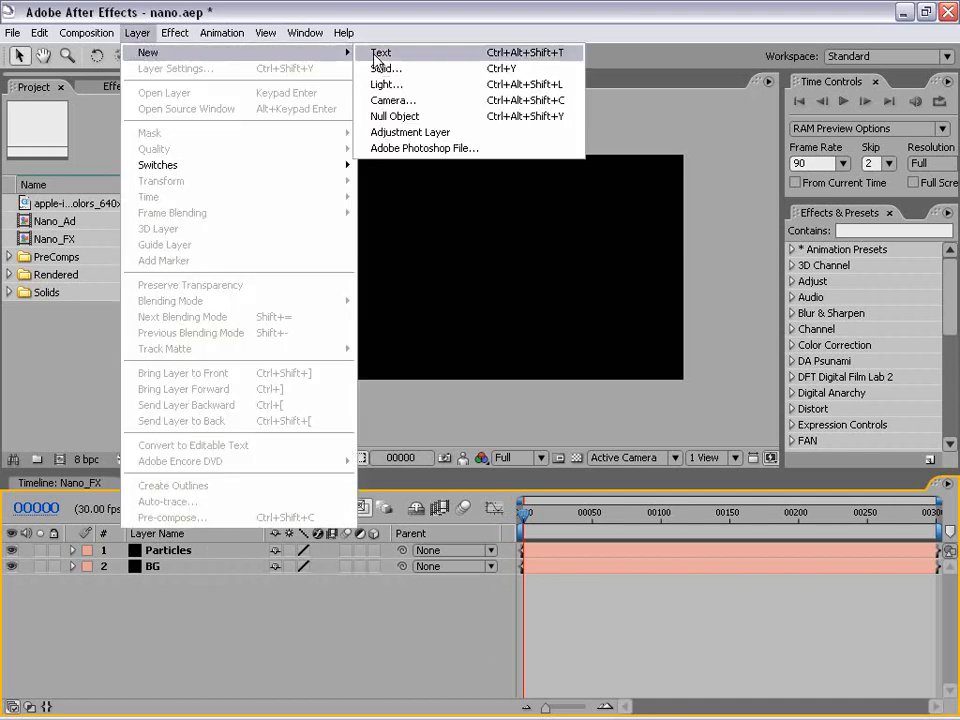
click(388, 133)
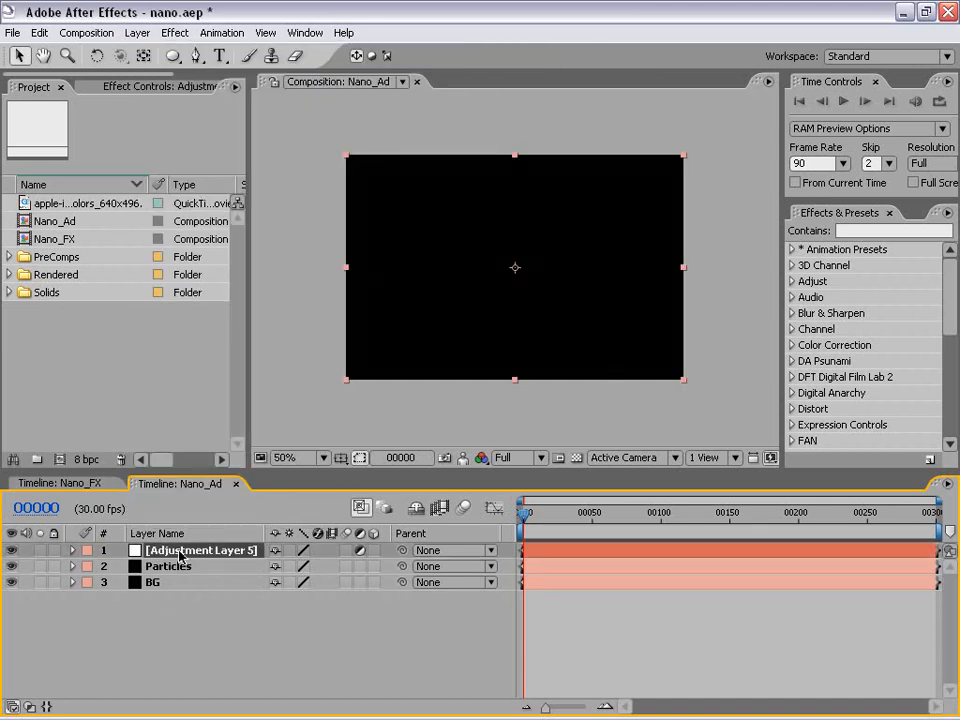
key(Return)
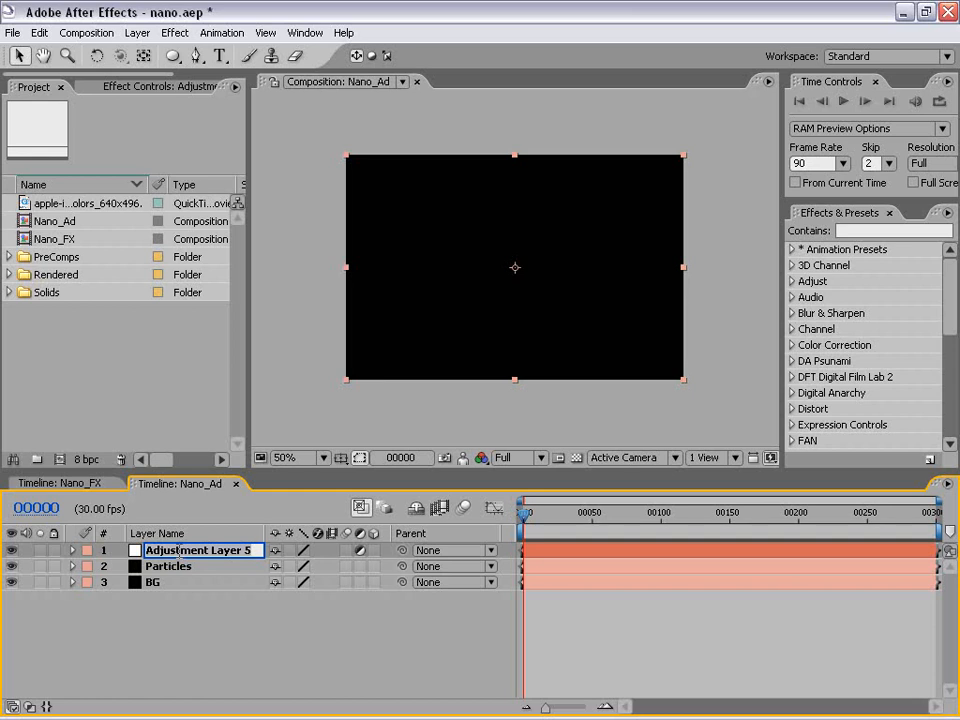
text(Color FX)
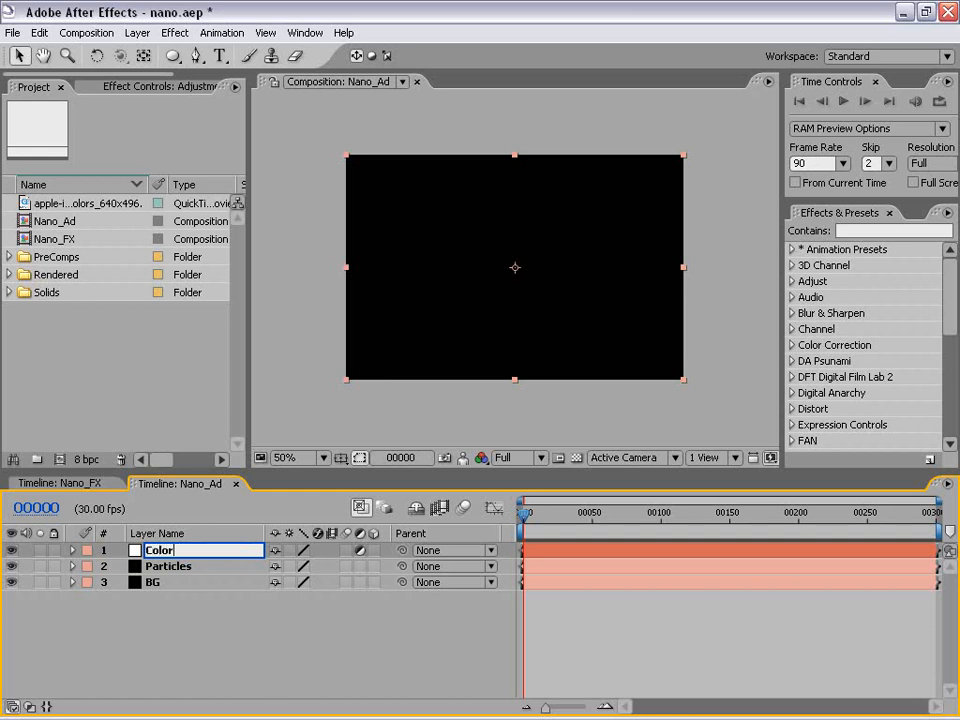
click(191, 617)
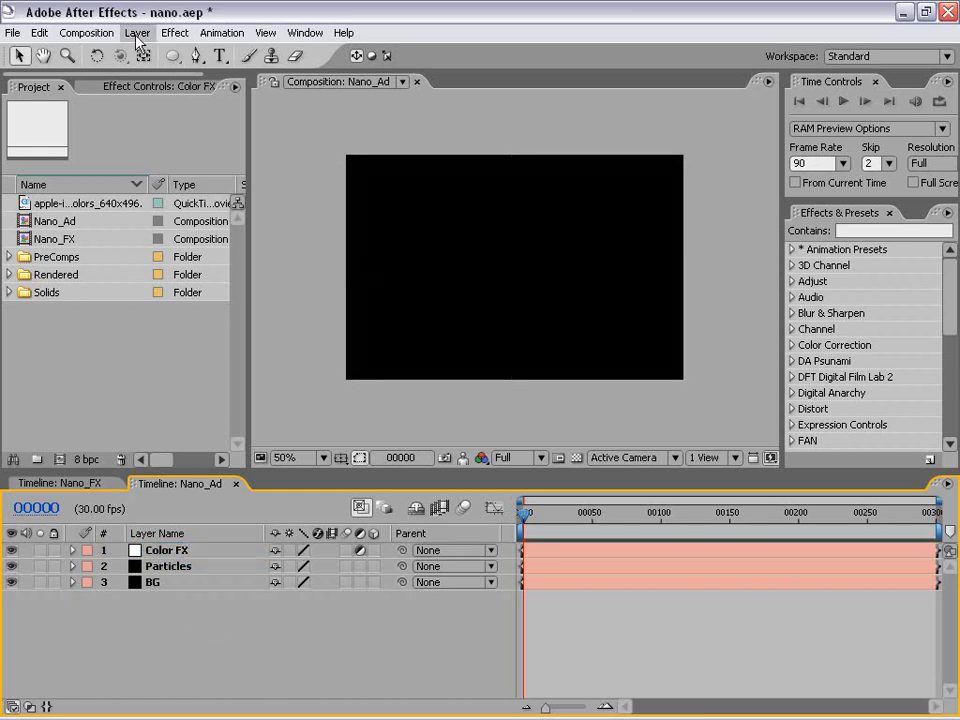
Add a Point light named Emitter with 100% intensity, white color and no shadow casting.
click(138, 32)
mouse_move(150, 57)
click(404, 85)
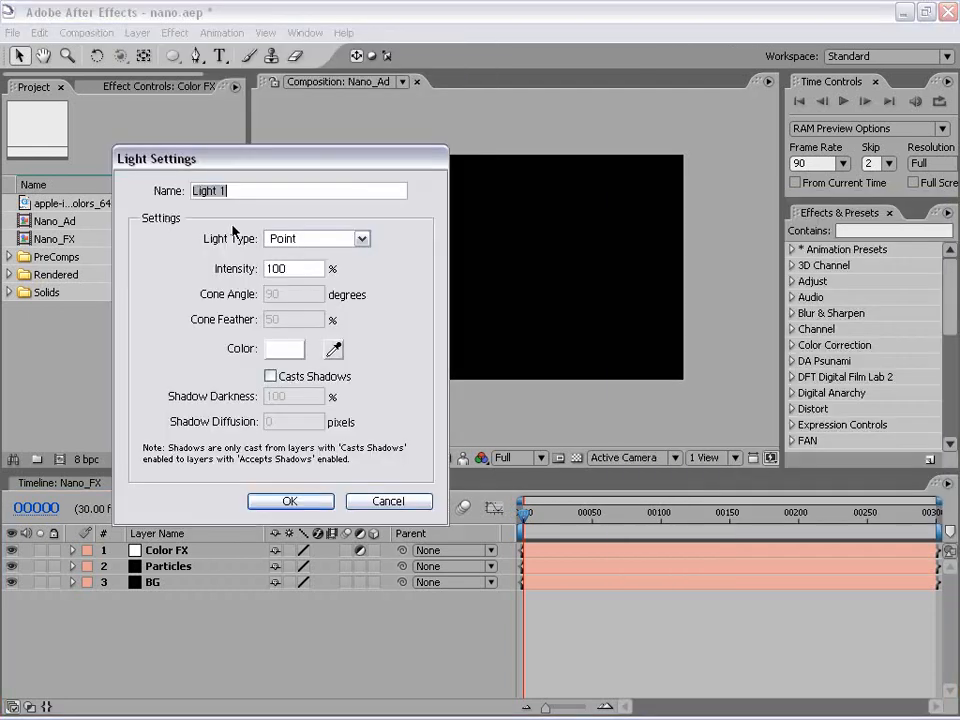
click(310, 238)
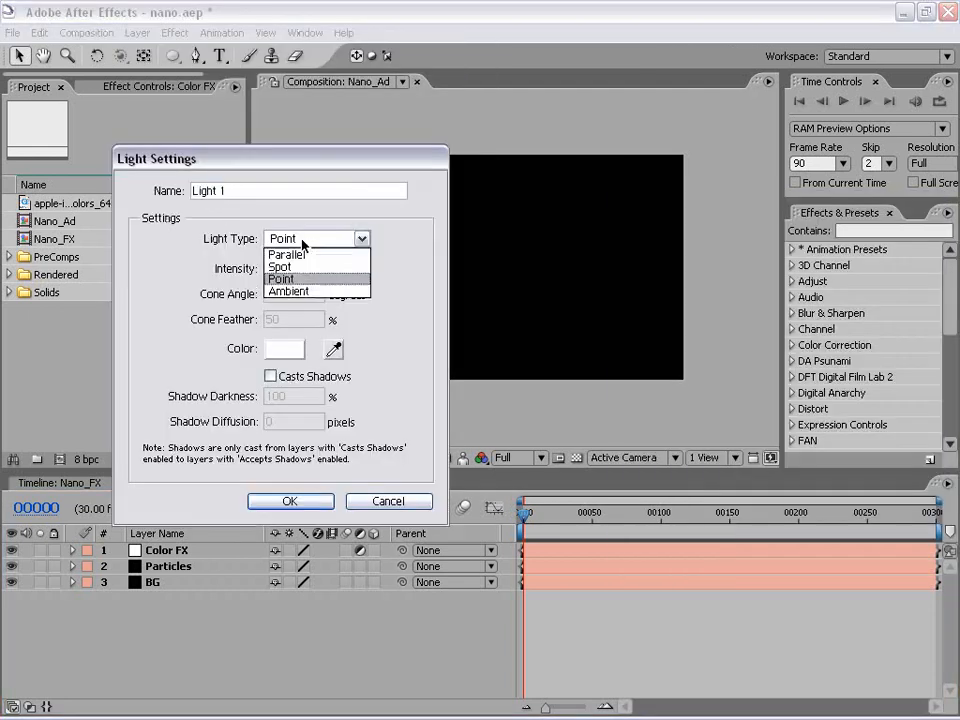
click(283, 276)
drag(274, 190, 77, 188)
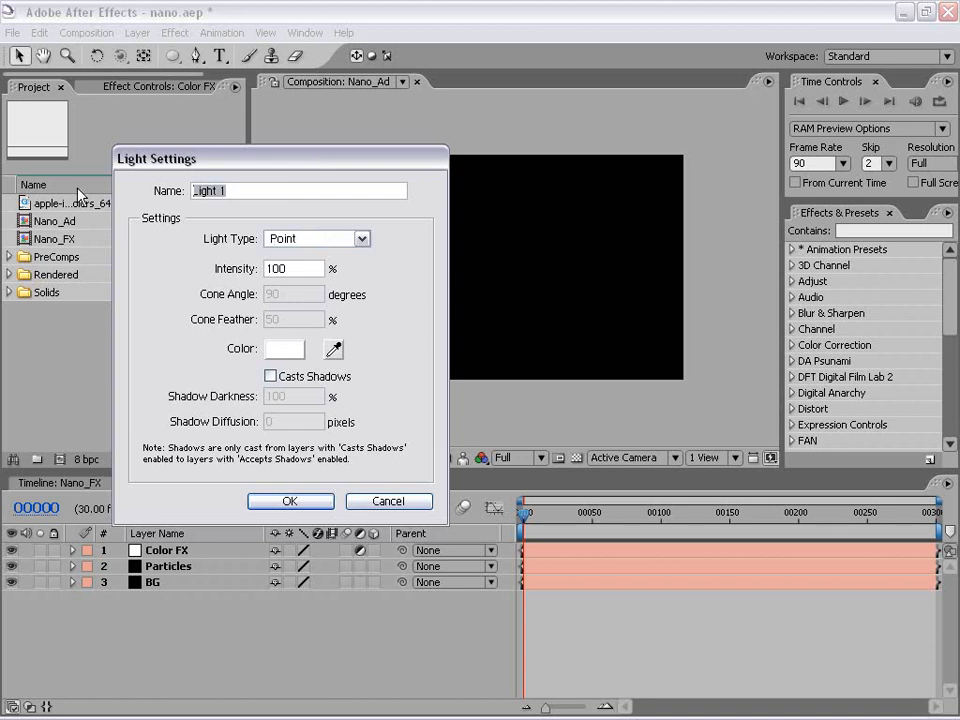
text(Emitter)
drag(231, 158, 201, 185)
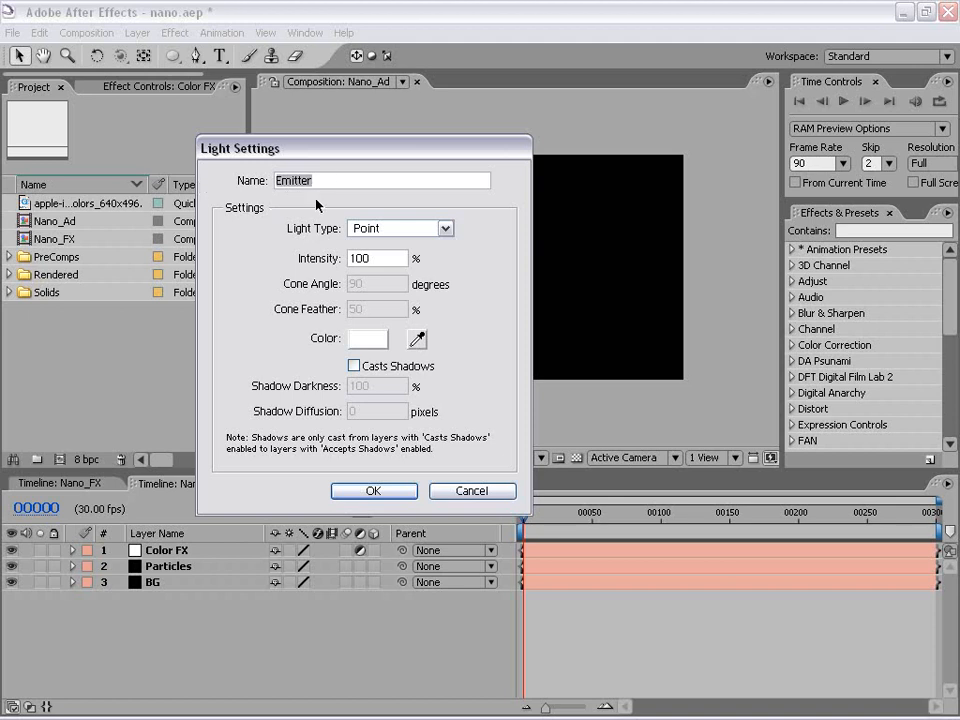
click(371, 492)
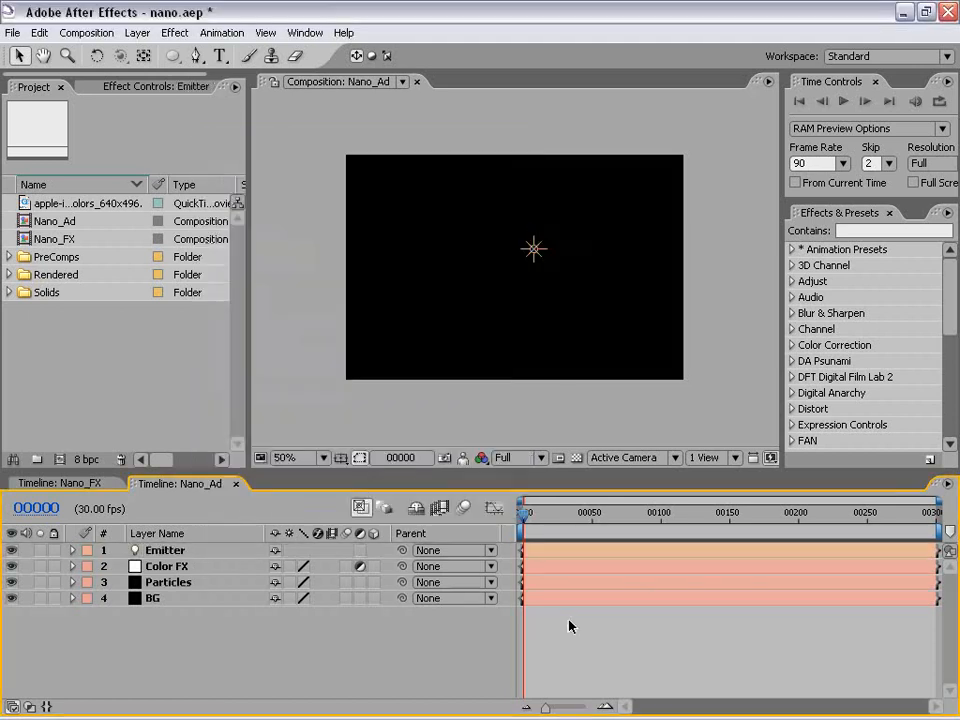
Add a camera to the Nano_Ad composition using the 35mm preset.
click(531, 253)
click(557, 639)
click(137, 33)
mouse_move(148, 55)
click(430, 100)
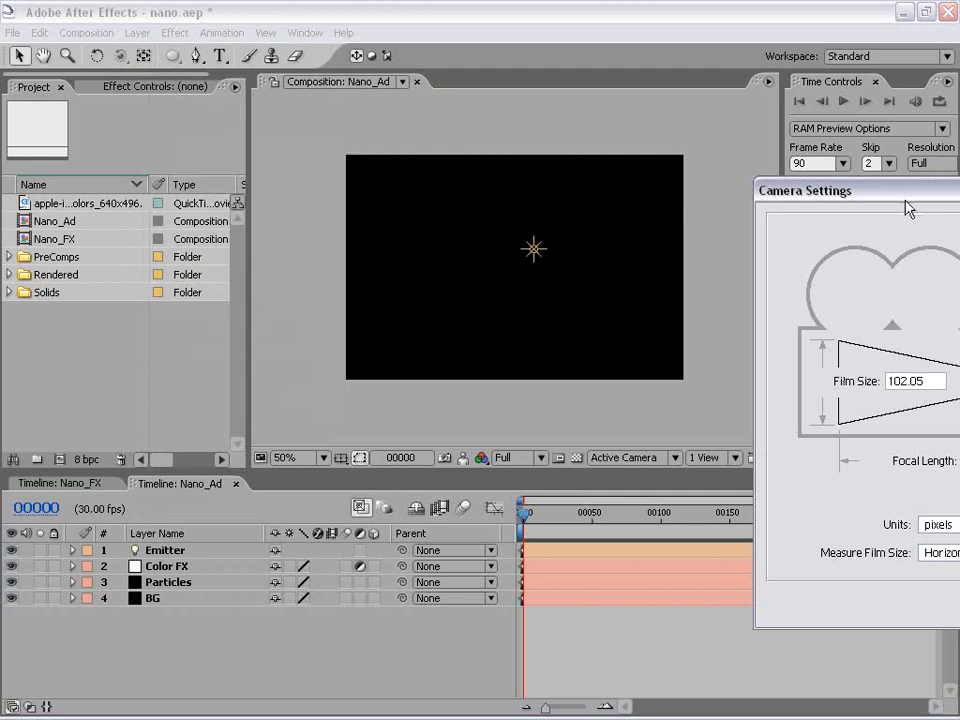
drag(911, 193, 240, 195)
click(490, 256)
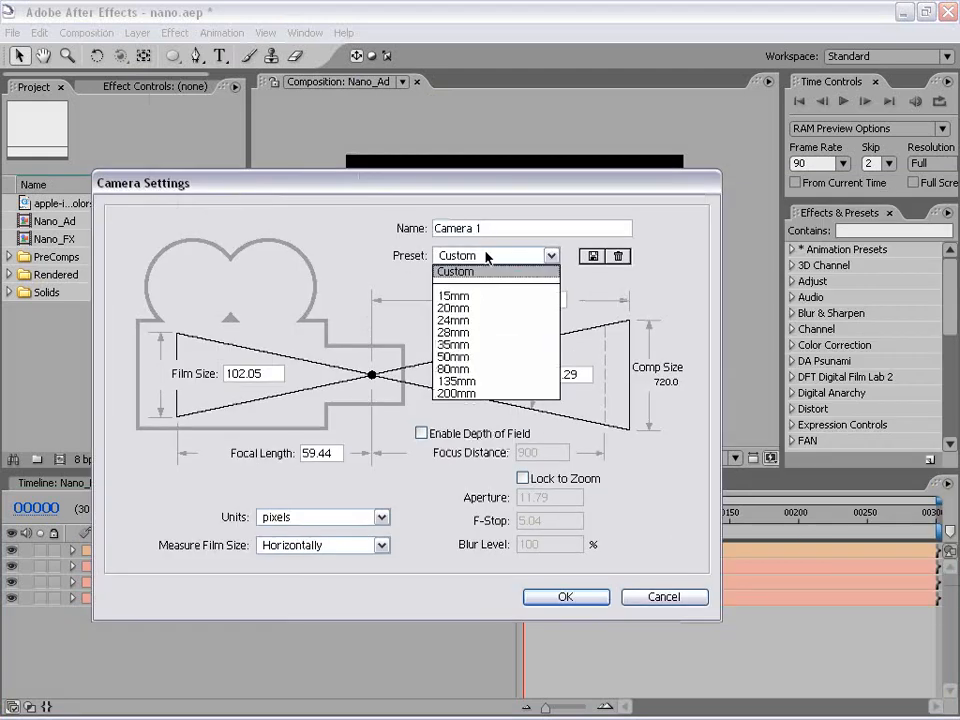
click(460, 344)
drag(369, 188, 315, 118)
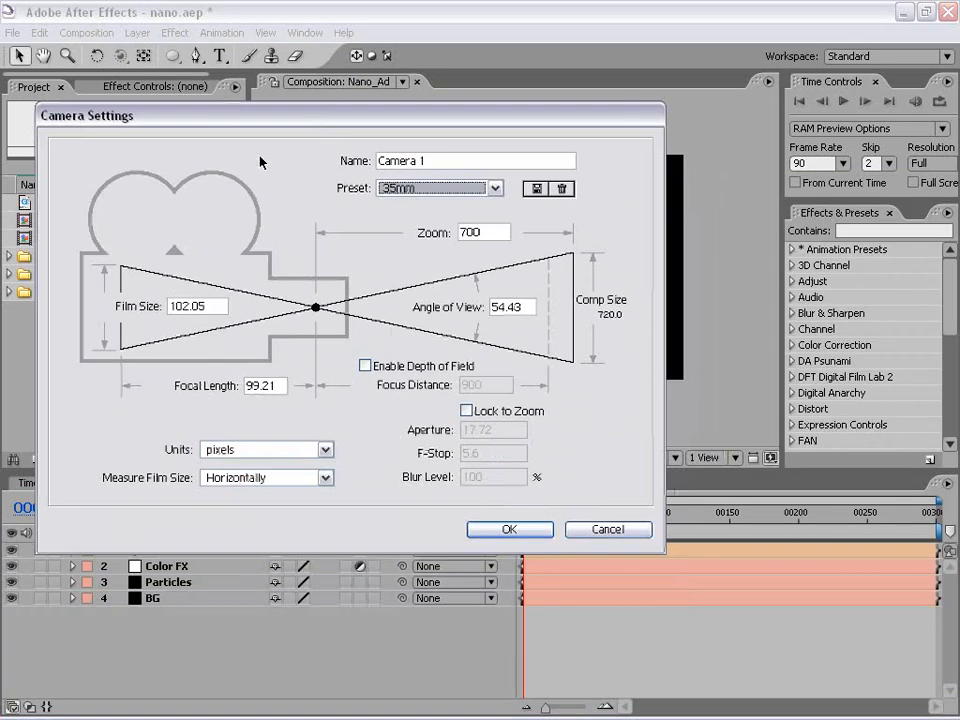
click(509, 529)
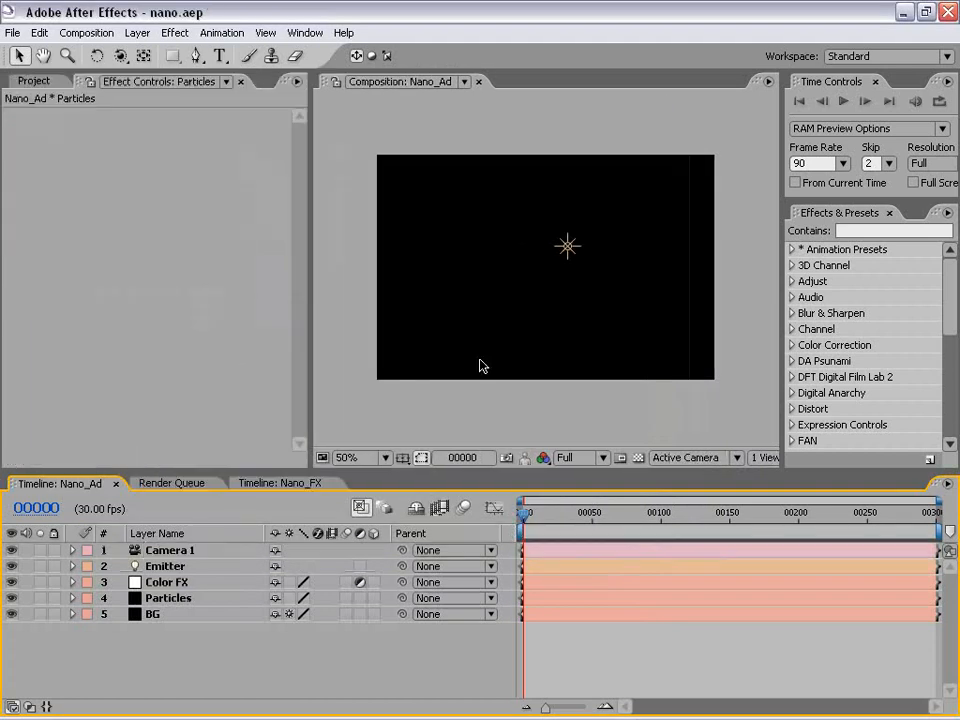
Apply the Trapcode Particular effect to the Particles layer.
click(163, 598)
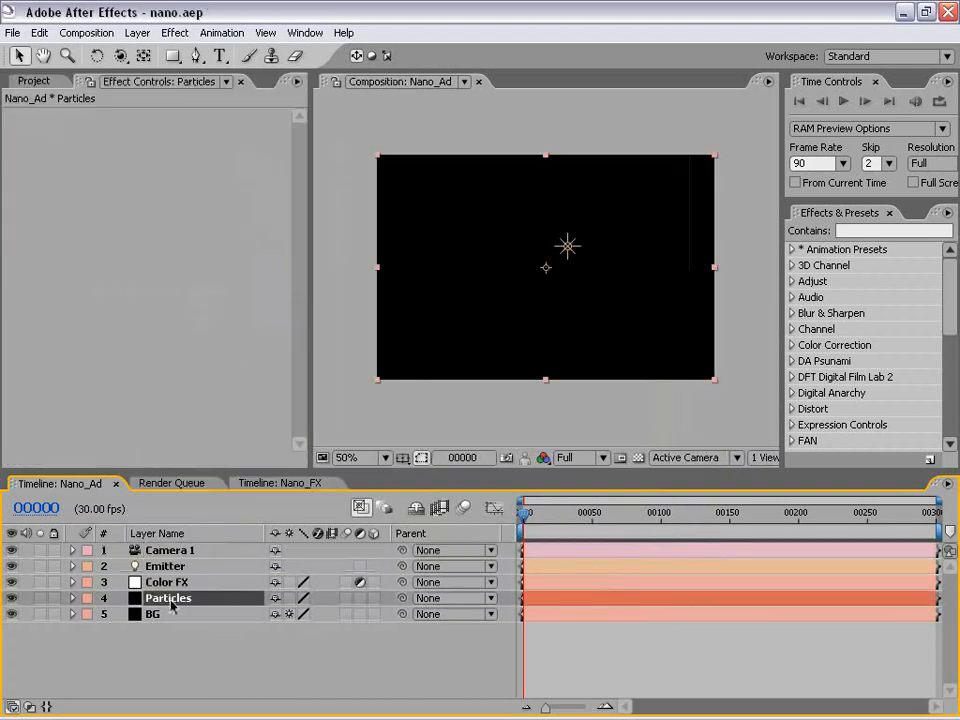
click(175, 32)
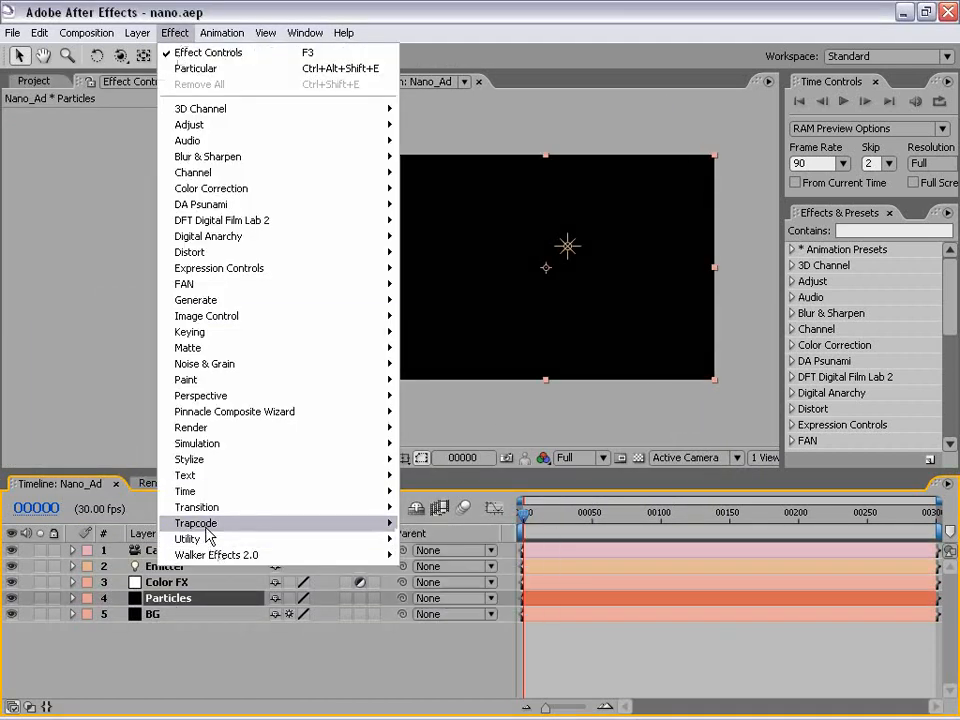
mouse_move(213, 526)
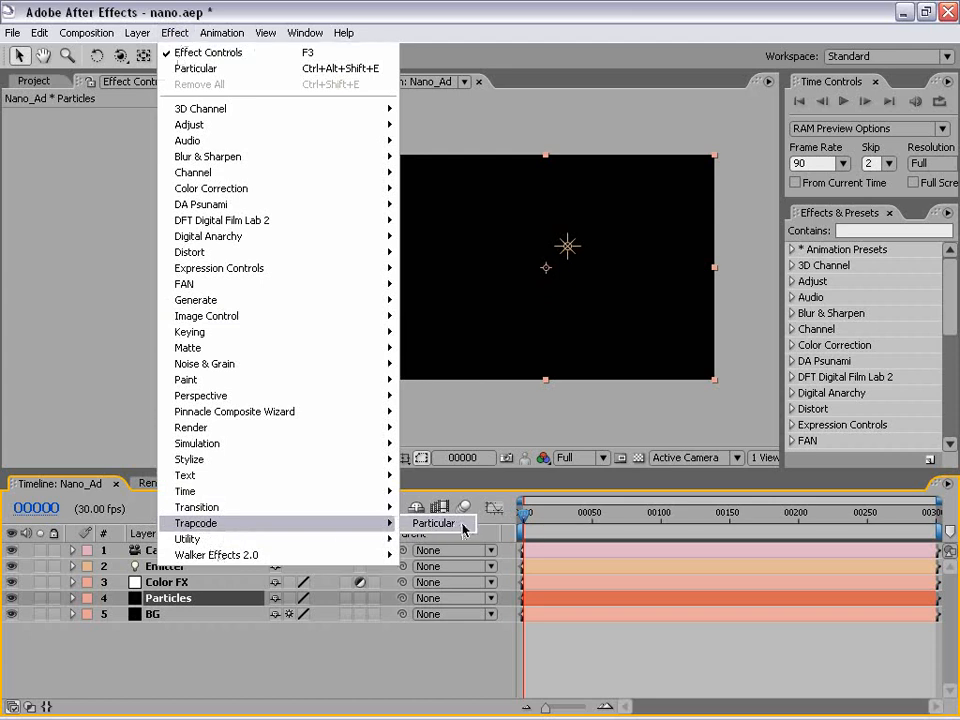
click(434, 524)
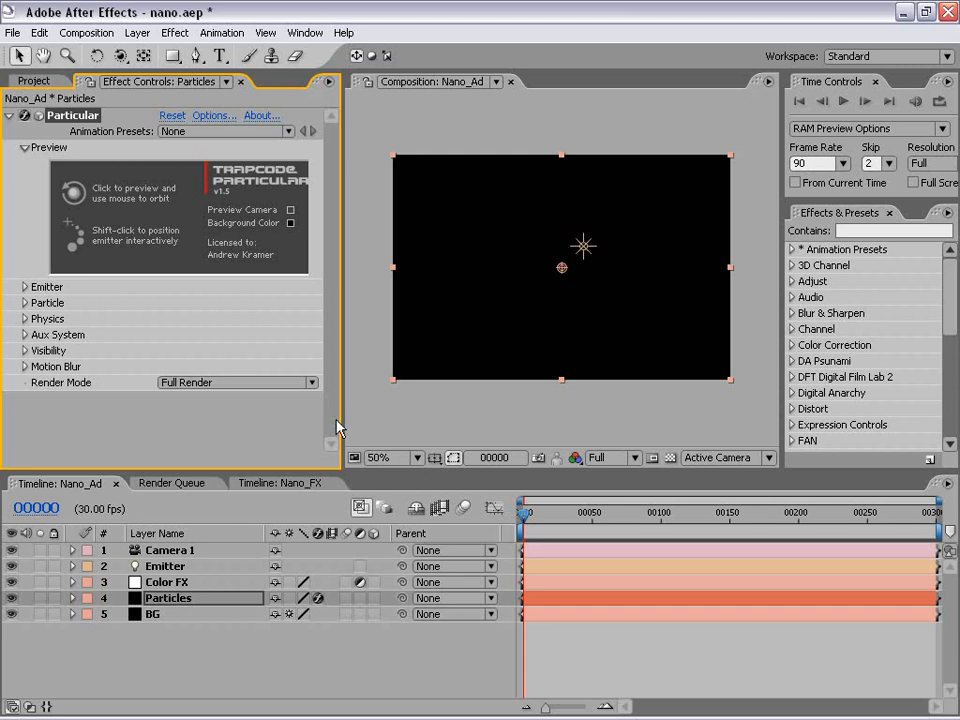
click(190, 648)
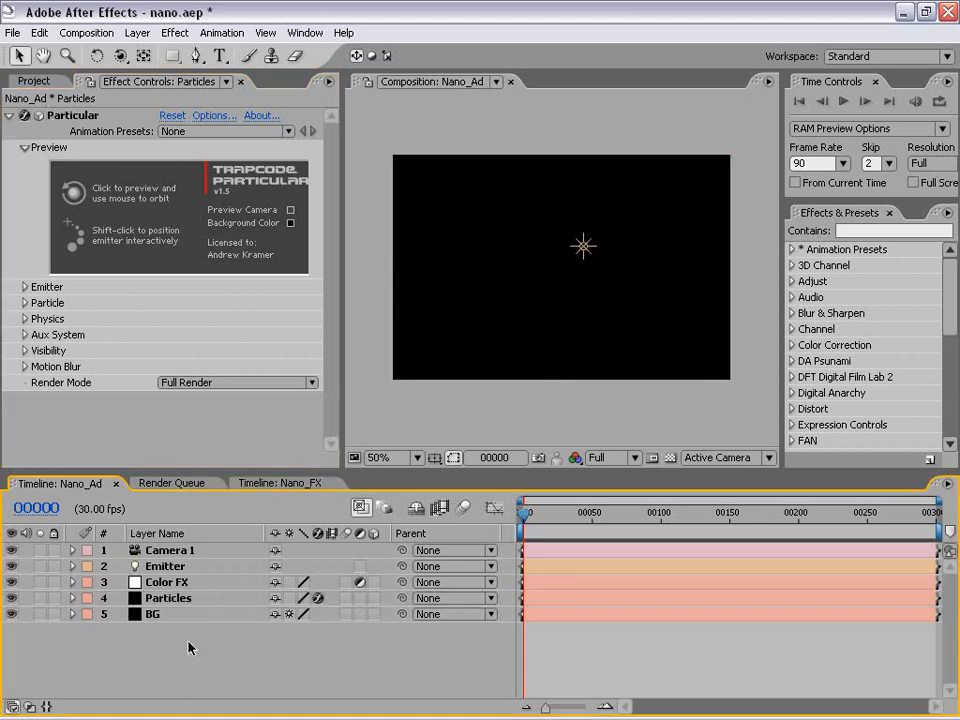
click(93, 116)
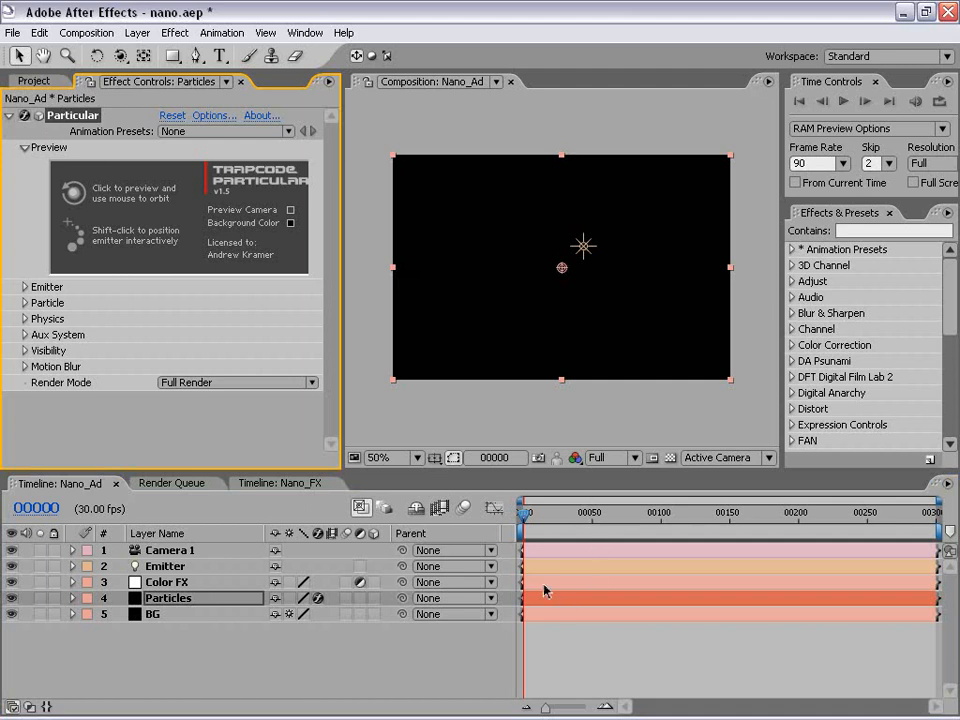
click(170, 598)
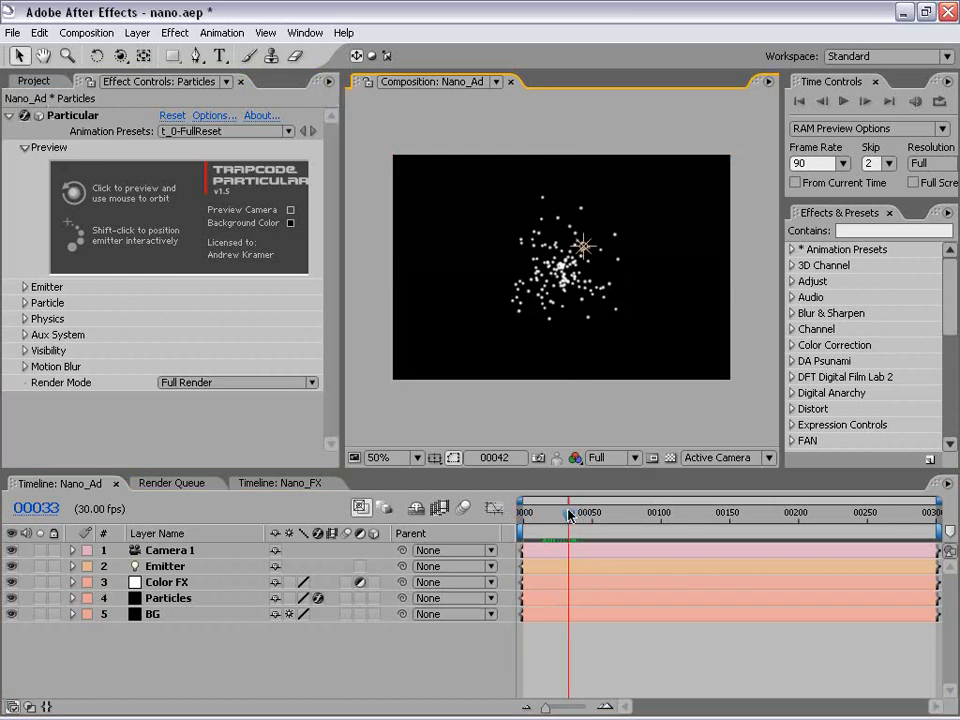
Preview the default particle animation by scrubbing the first frames and playing a RAM preview.
key(Page_Down)
key(Page_Down)
key(Page_Down)
key(Page_Down)
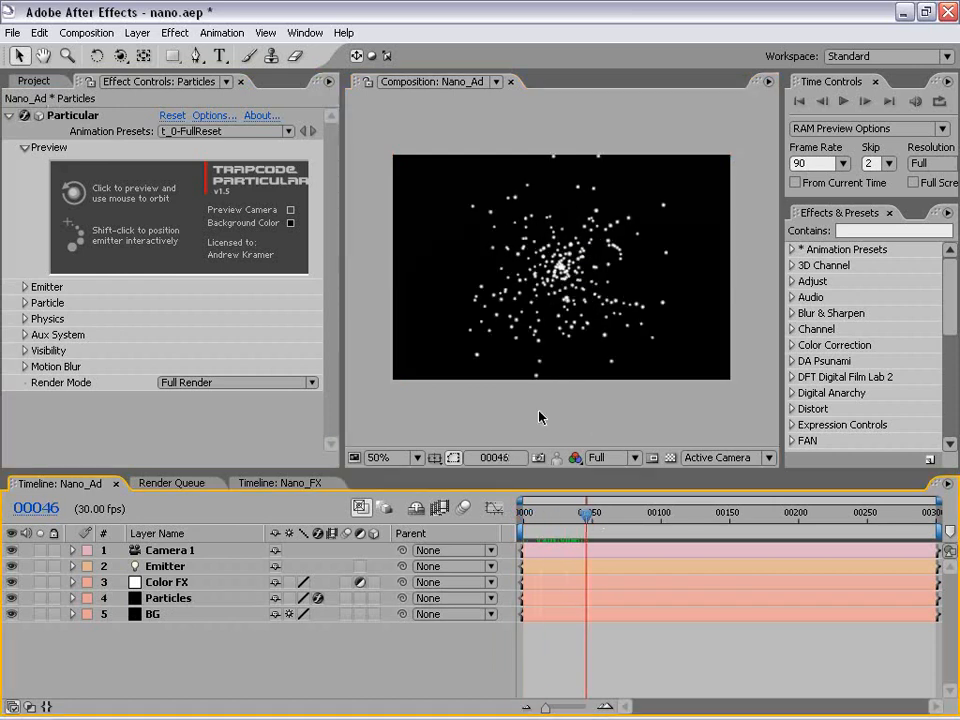
drag(586, 513, 609, 517)
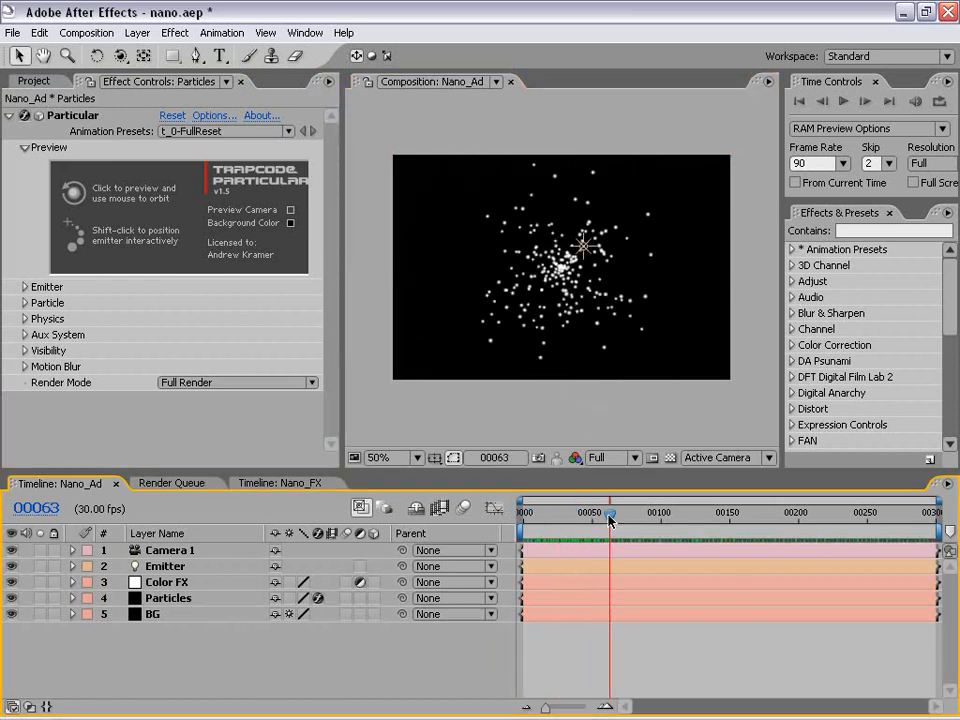
key(KP_0)
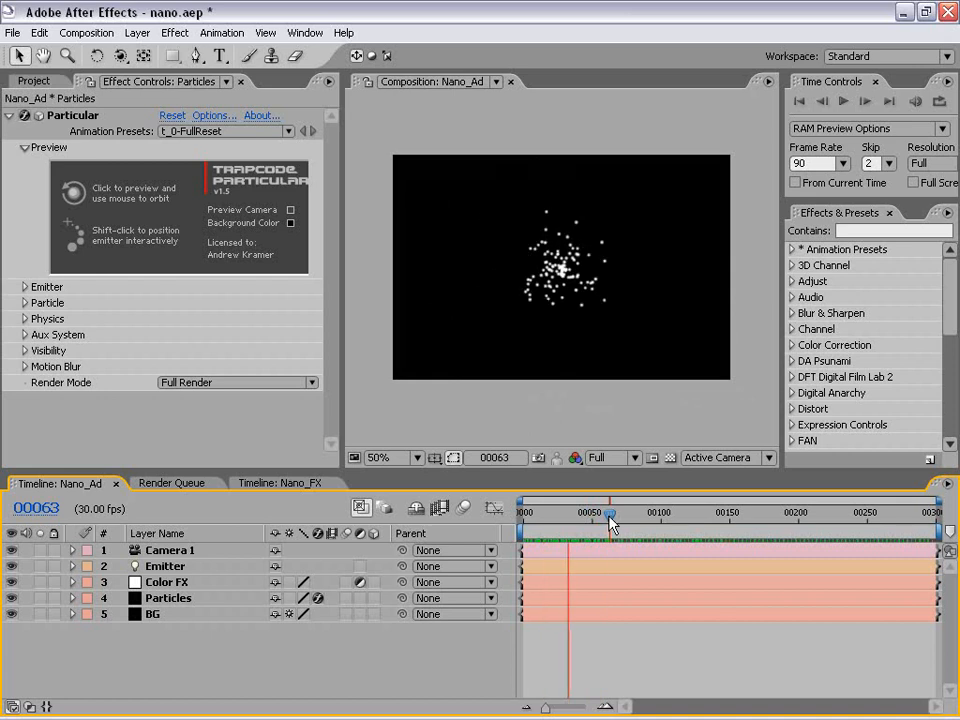
mouse_move(614, 514)
mouse_down()
mouse_move(622, 514)
mouse_move(590, 514)
mouse_move(632, 514)
mouse_move(612, 514)
mouse_up()
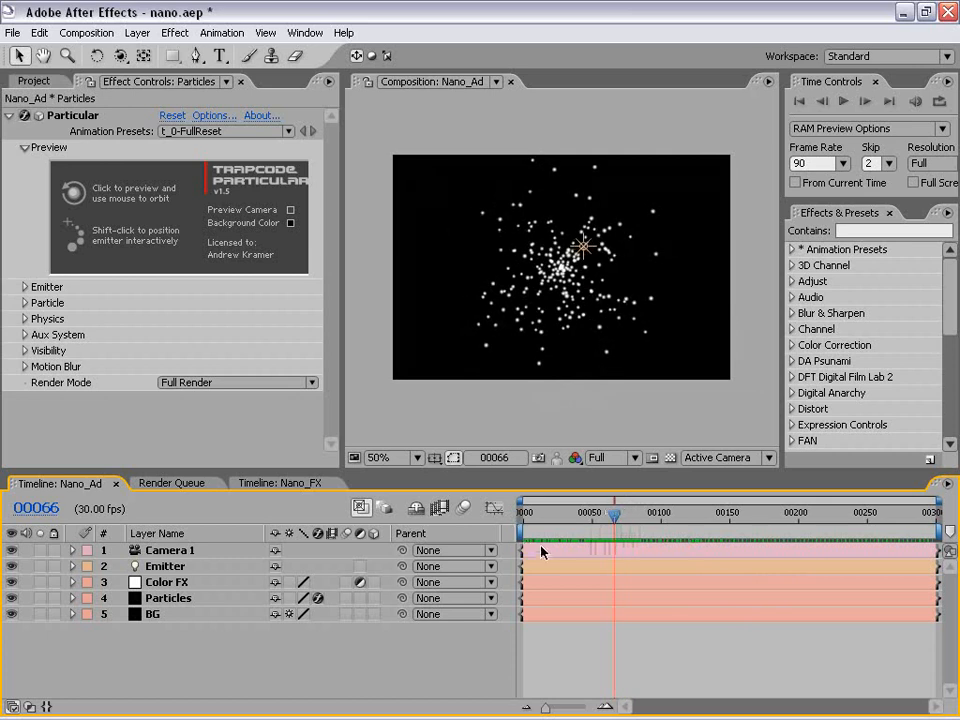
In Particular's Emitter settings, set Particles/sec to about 260 and change the Emitter Type to Light.
click(24, 286)
scroll(22, 282, down, 3)
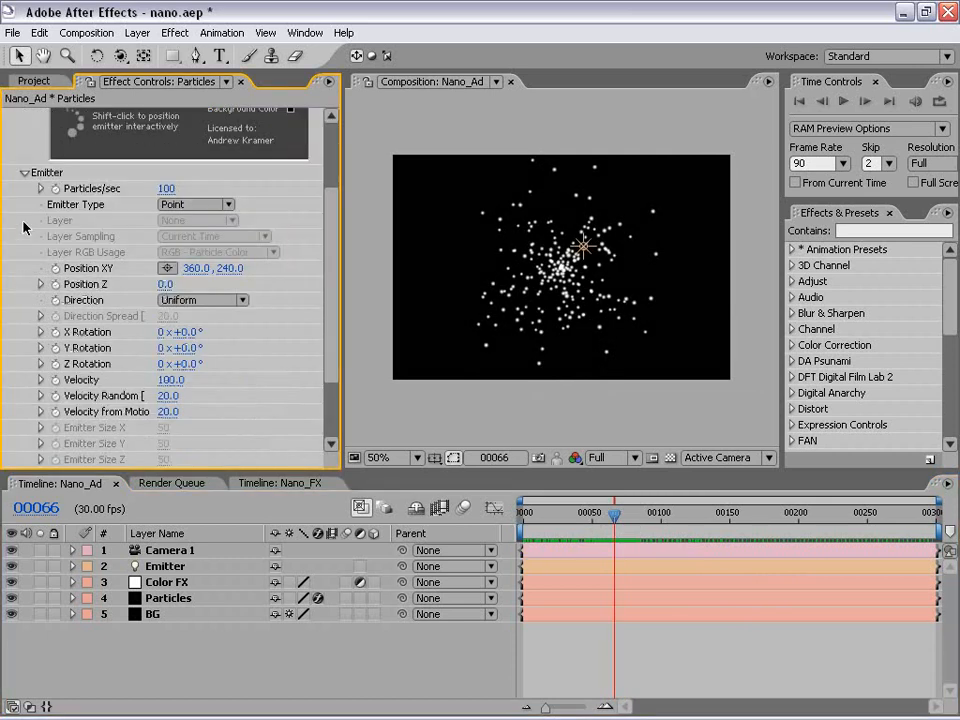
drag(344, 272, 395, 272)
drag(266, 467, 270, 508)
drag(386, 347, 390, 256)
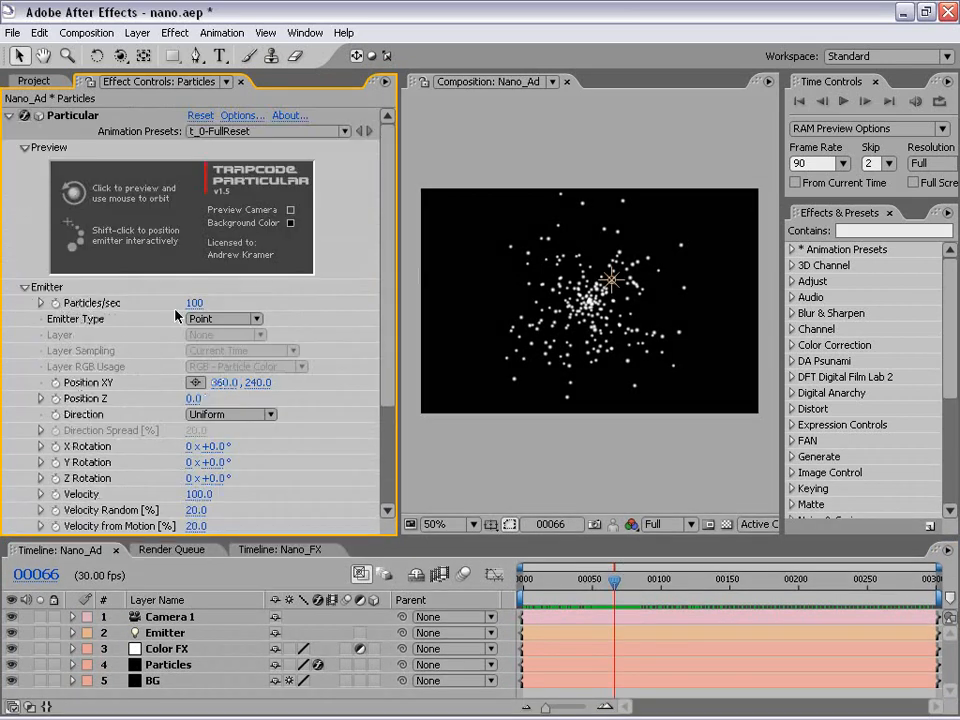
drag(193, 303, 350, 317)
drag(617, 579, 639, 576)
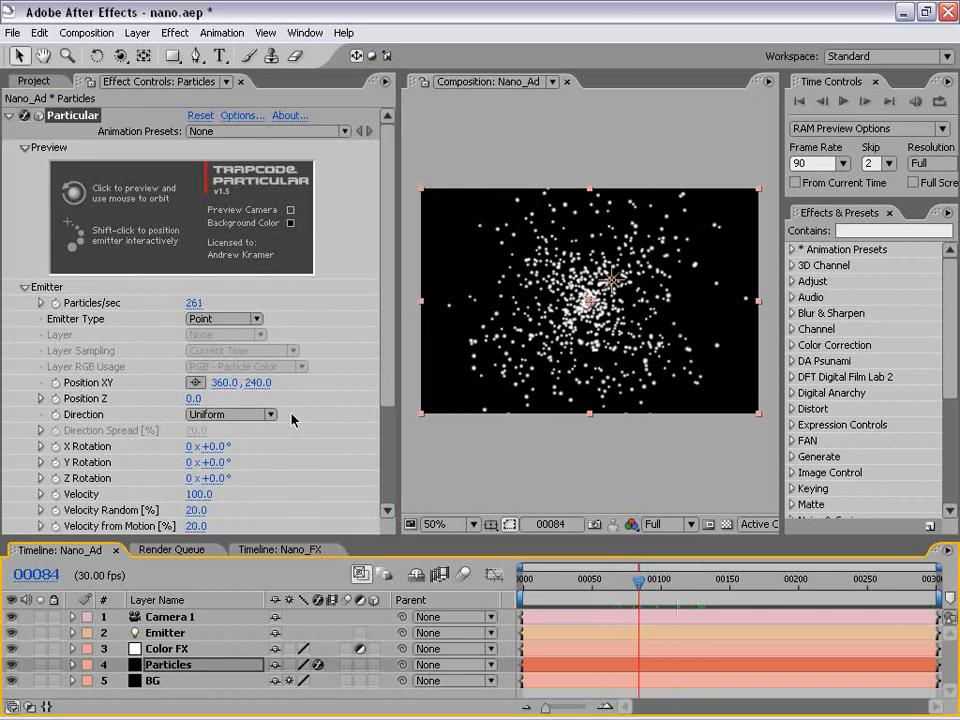
click(238, 320)
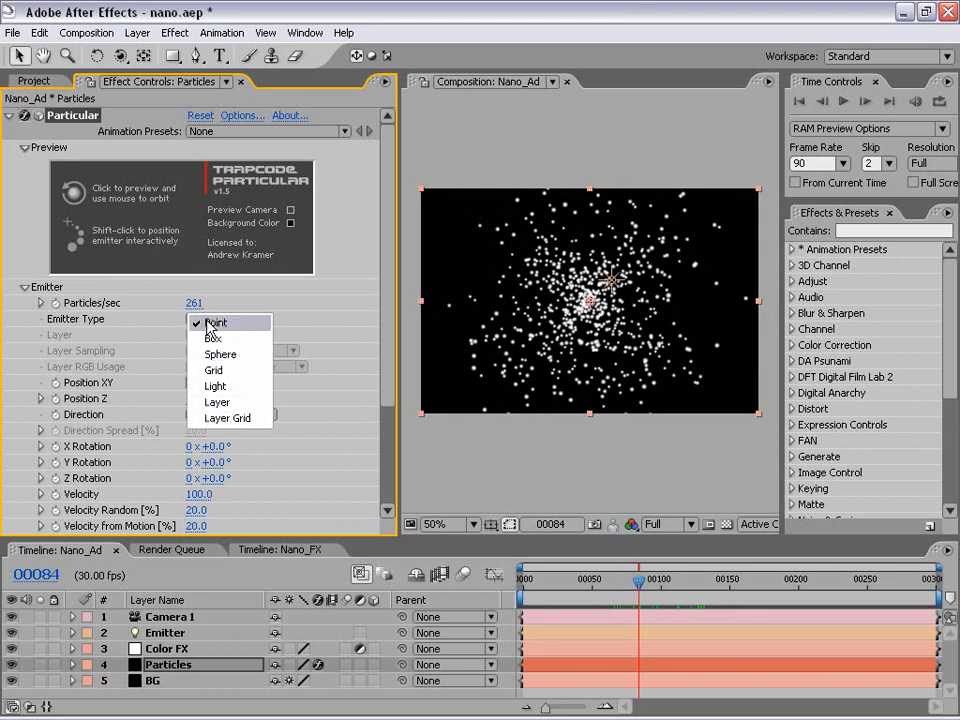
click(234, 386)
Try moving the Emitter light to the left along its X axis, and undo the move.
click(613, 285)
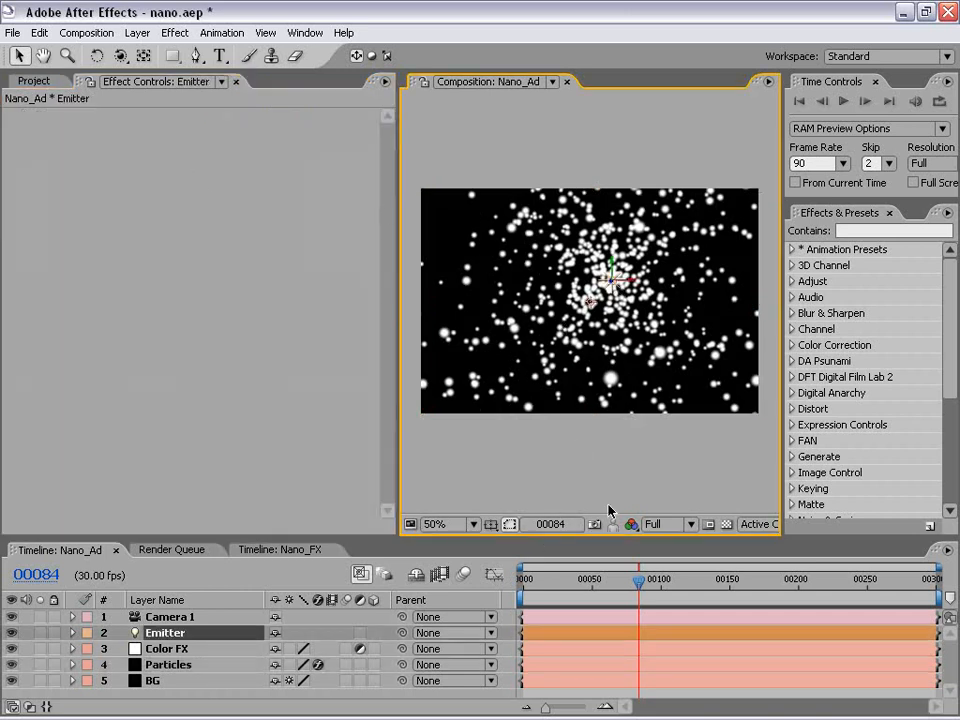
click(170, 632)
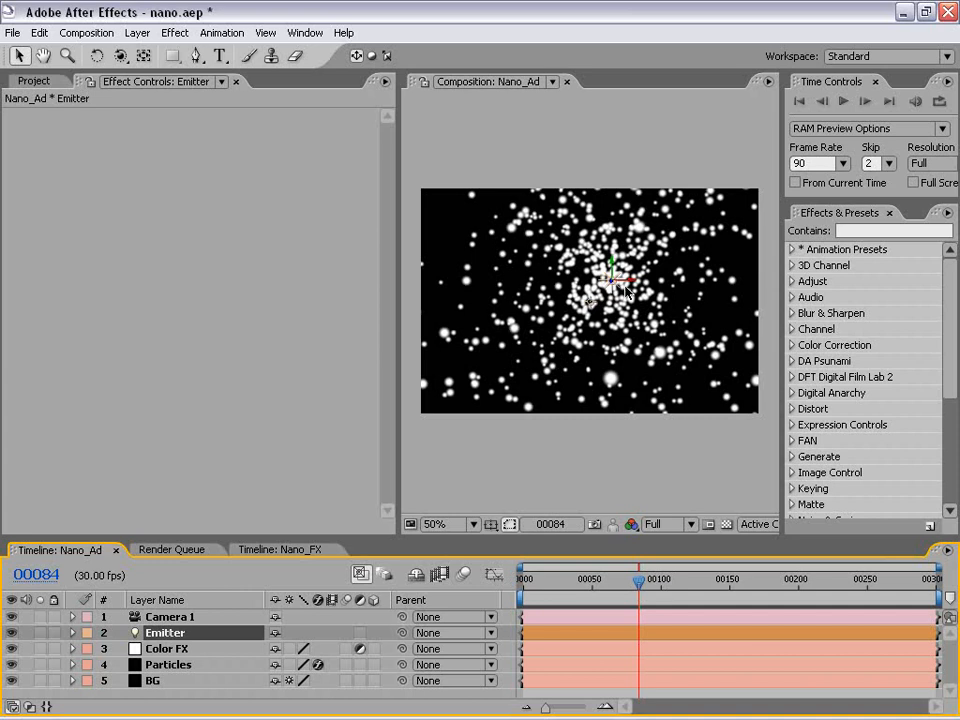
drag(627, 287, 482, 287)
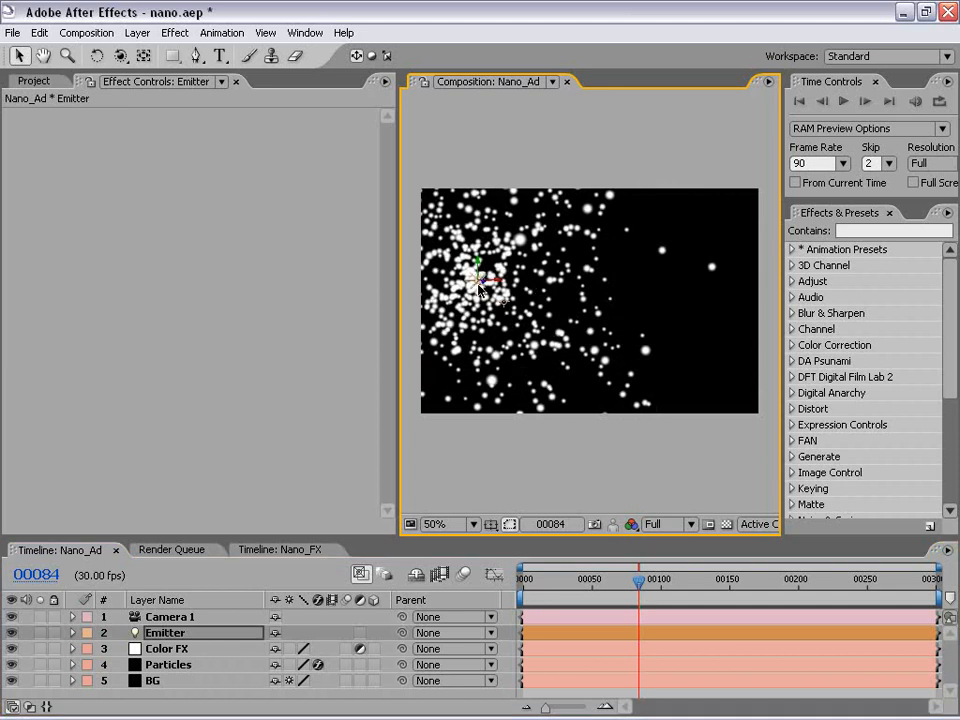
key(ctrl+z)
click(171, 636)
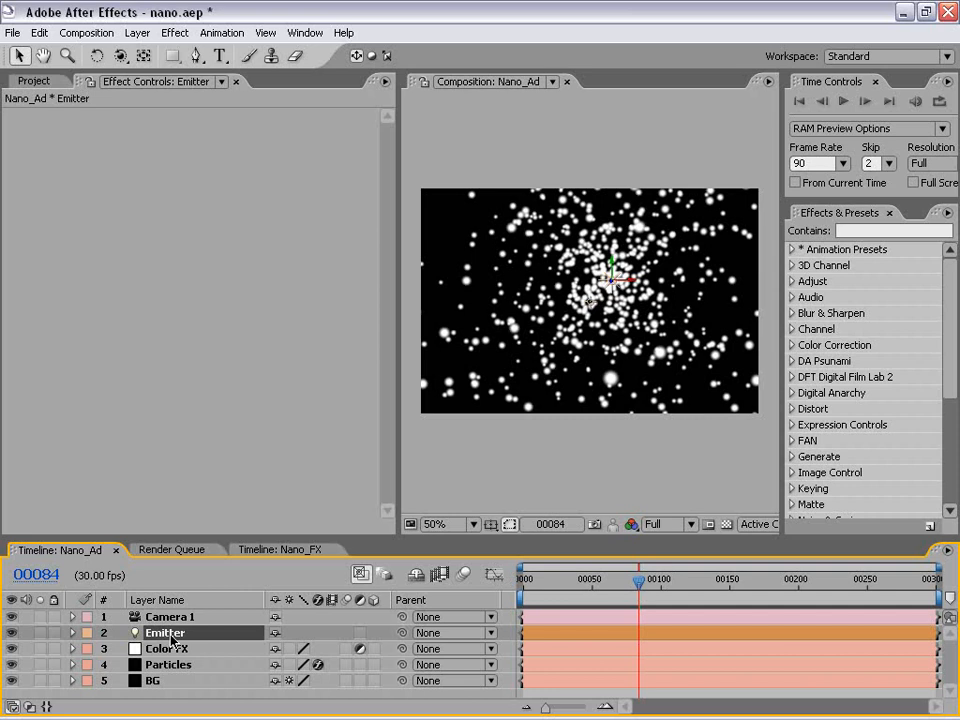
Inspect the Emitter light from the Top view and return to the Active Camera view.
click(499, 450)
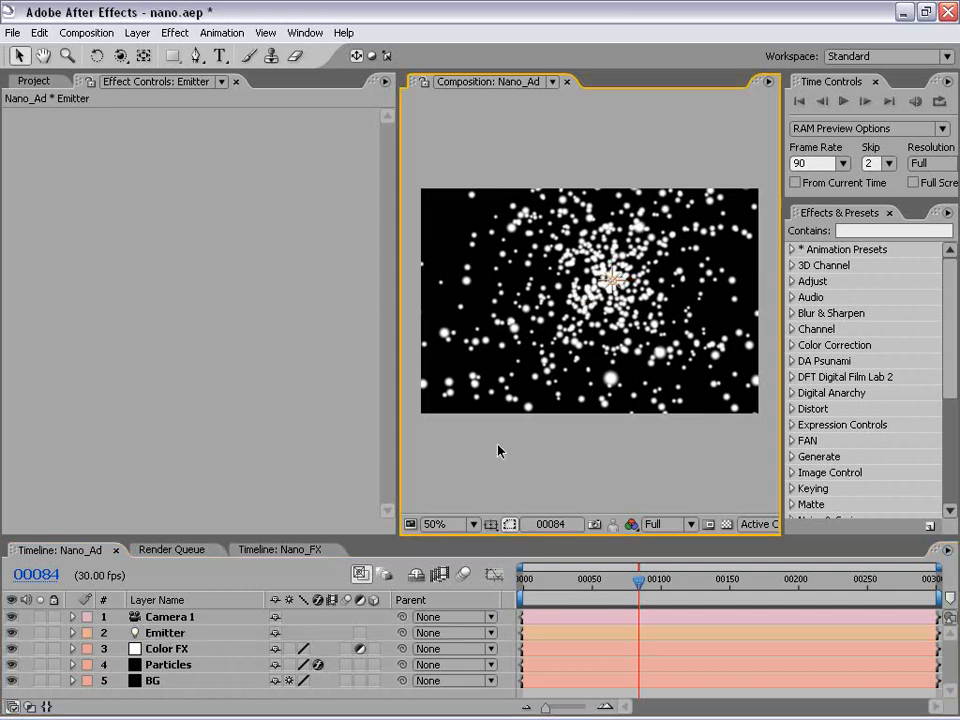
key(period)
key(comma)
click(665, 521)
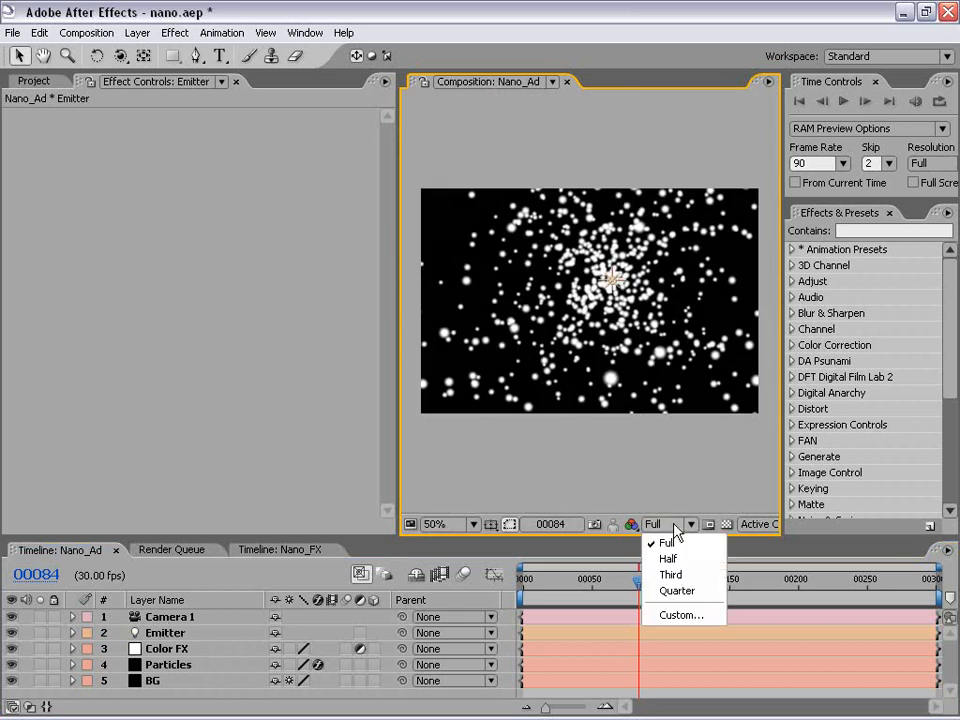
click(760, 524)
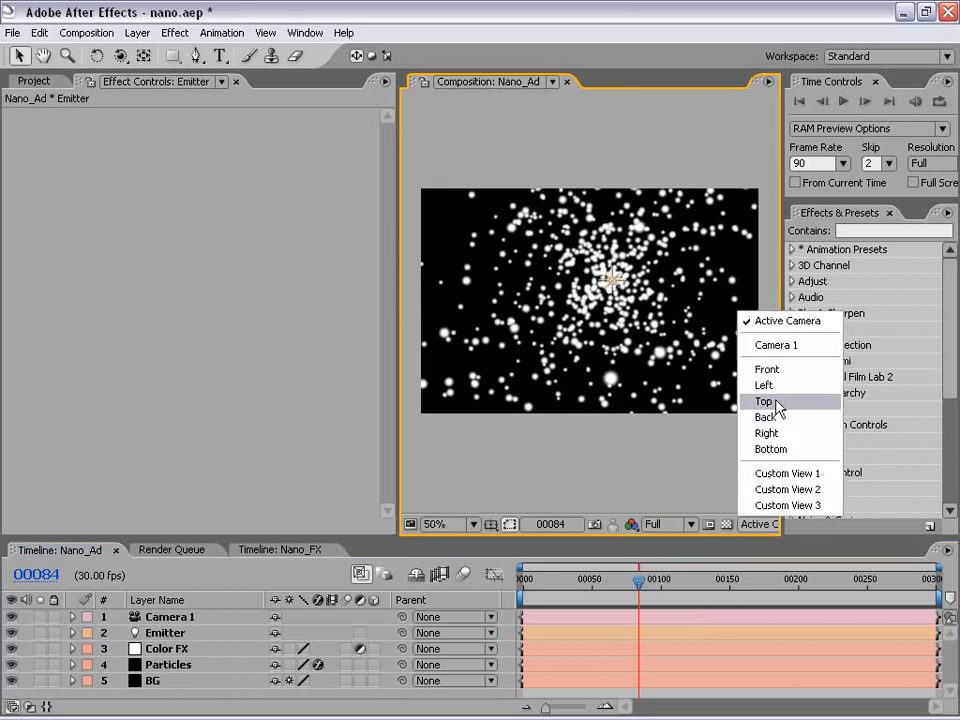
click(770, 401)
click(603, 418)
mouse_move(606, 416)
mouse_down()
mouse_move(606, 326)
mouse_move(620, 416)
mouse_up()
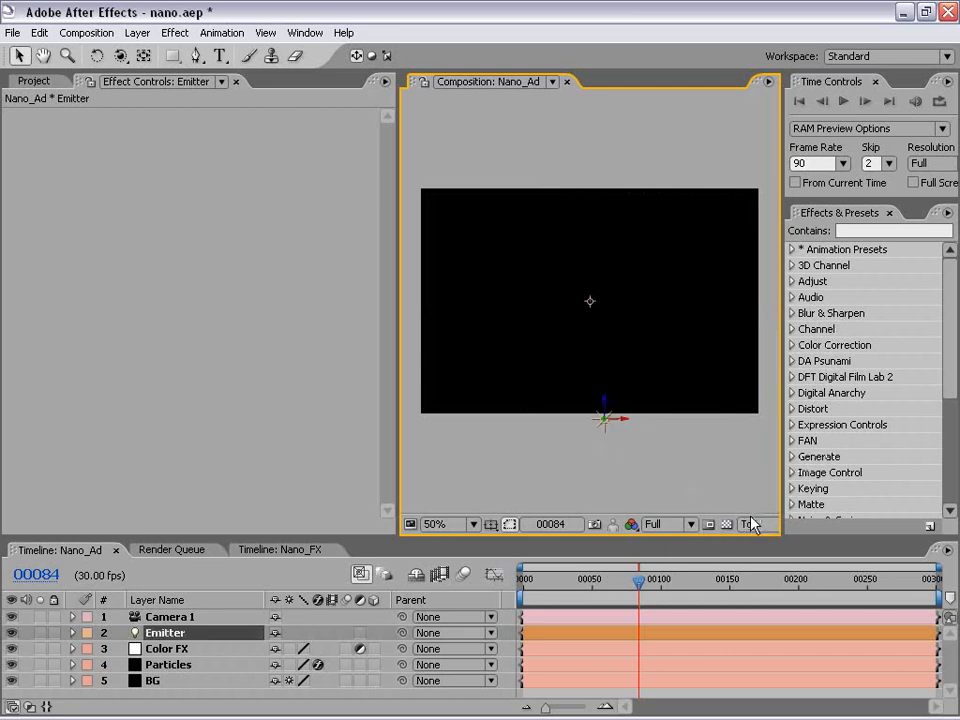
click(749, 524)
click(757, 322)
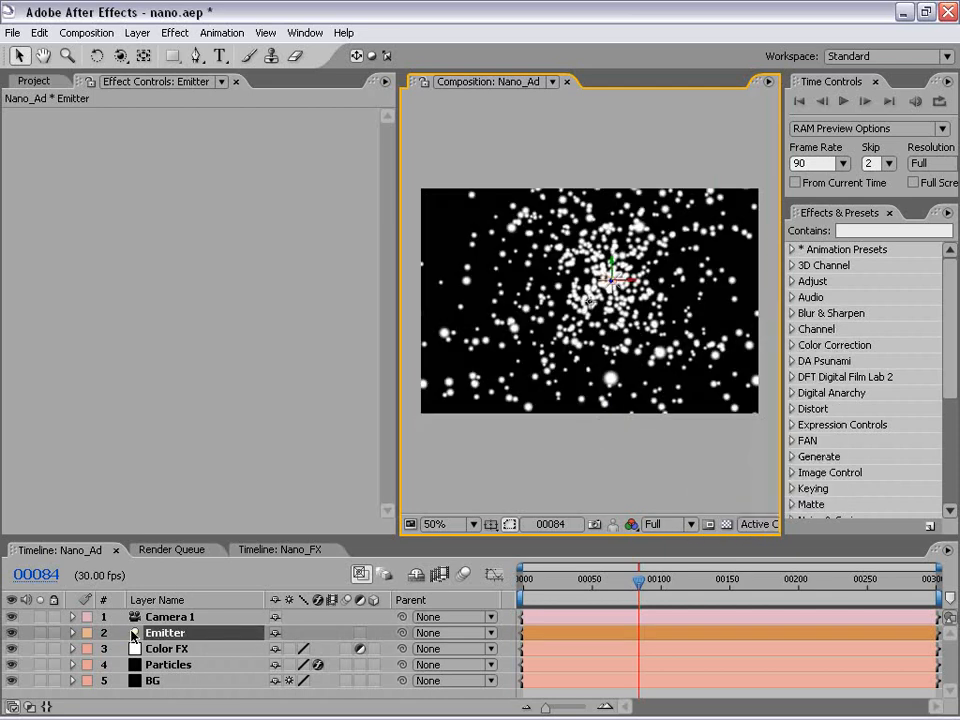
Set Velocity, Velocity Random and Velocity from Motion to 0 for the Particles layer's emitter.
click(166, 665)
scroll(215, 408, down, 3)
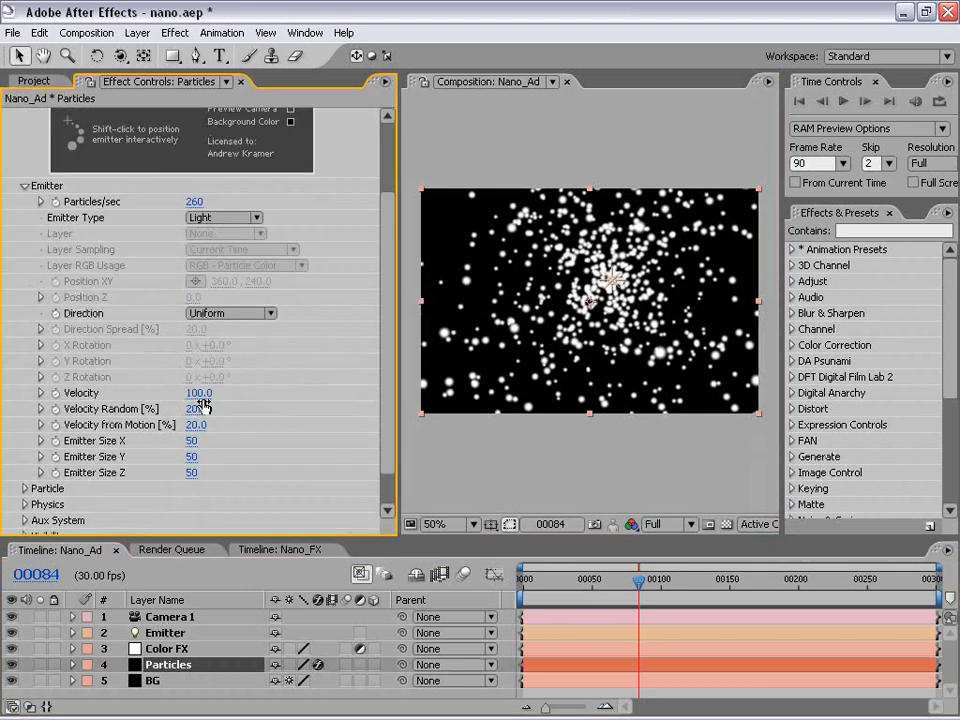
click(198, 393)
text(0)
key(Tab)
text(0)
key(Tab)
text(0)
Set Emitter Size X, Y and Z to 0.
key(Tab)
text(0)
key(Tab)
text(0)
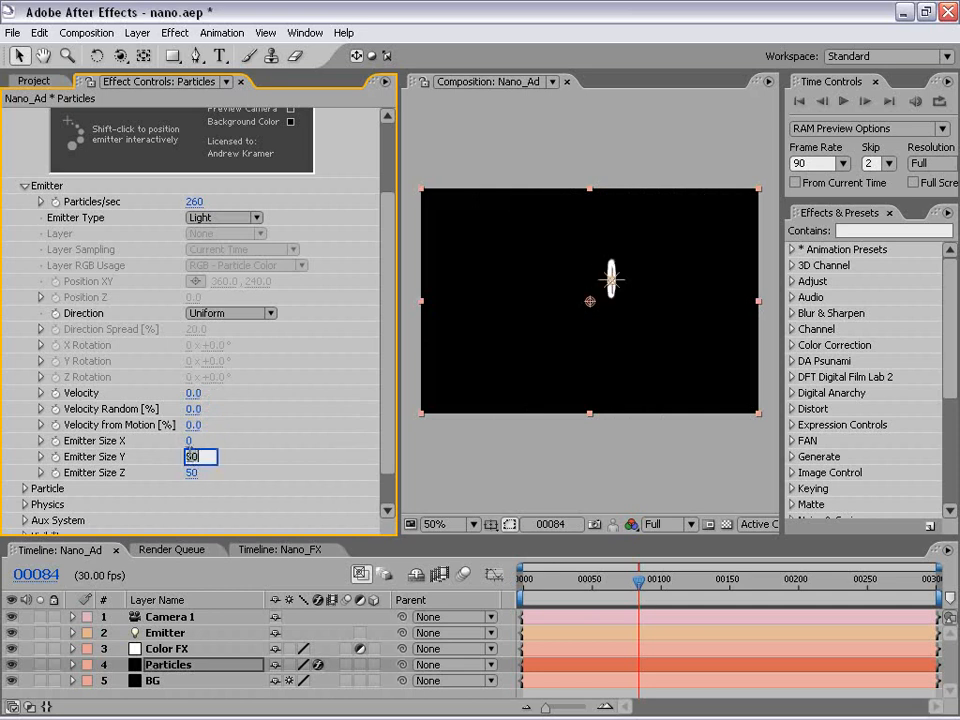
key(Tab)
text(0)
key(Return)
Try a higher Velocity and a larger emitter size in Particular, restoring all of these values to 0.
drag(198, 394, 199, 394)
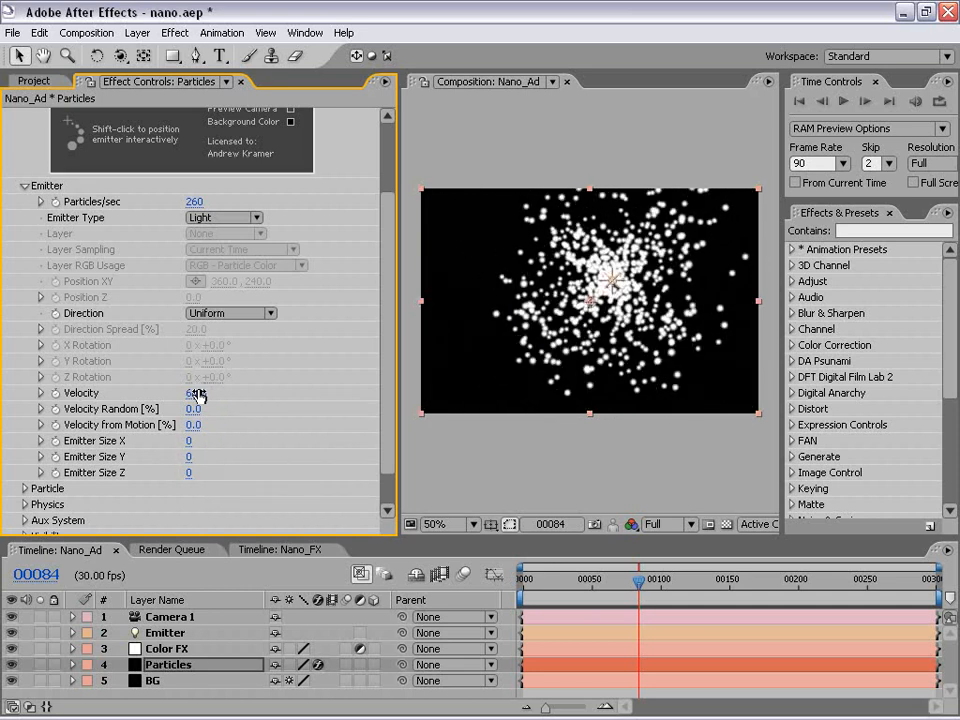
key(ctrl+z)
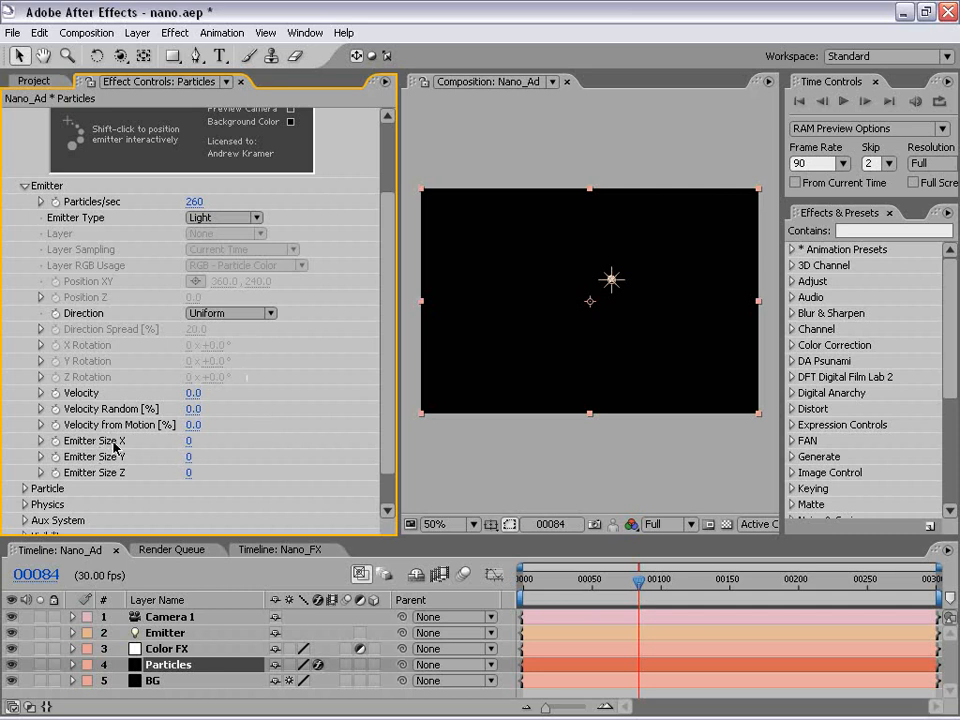
mouse_move(188, 441)
mouse_down()
mouse_move(240, 441)
mouse_move(190, 454)
mouse_move(205, 456)
mouse_move(207, 476)
mouse_up()
click(189, 472)
text(0)
click(190, 456)
text(0)
click(189, 441)
text(0)
key(Return)
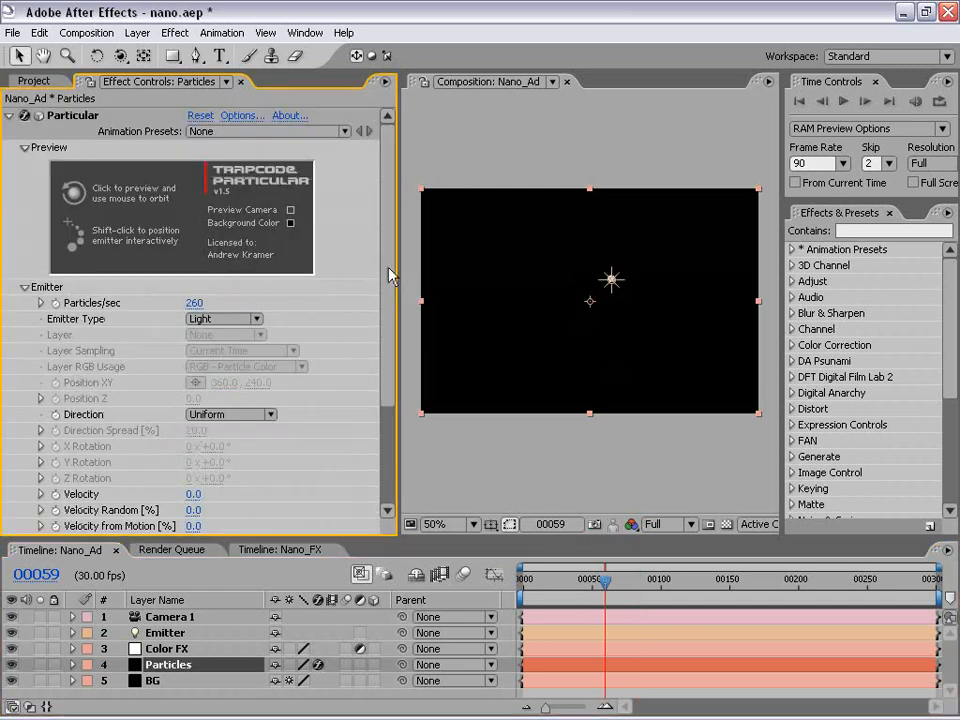
Set the particle Life to 5 seconds in the Particles layer's Particular effect.
drag(390, 272, 386, 381)
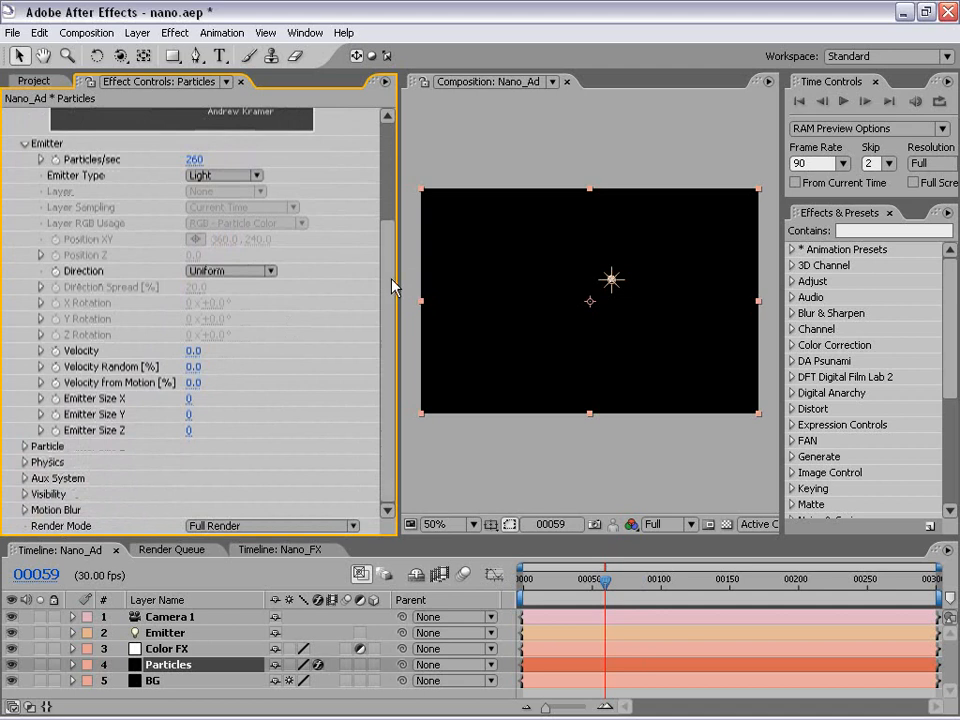
click(24, 447)
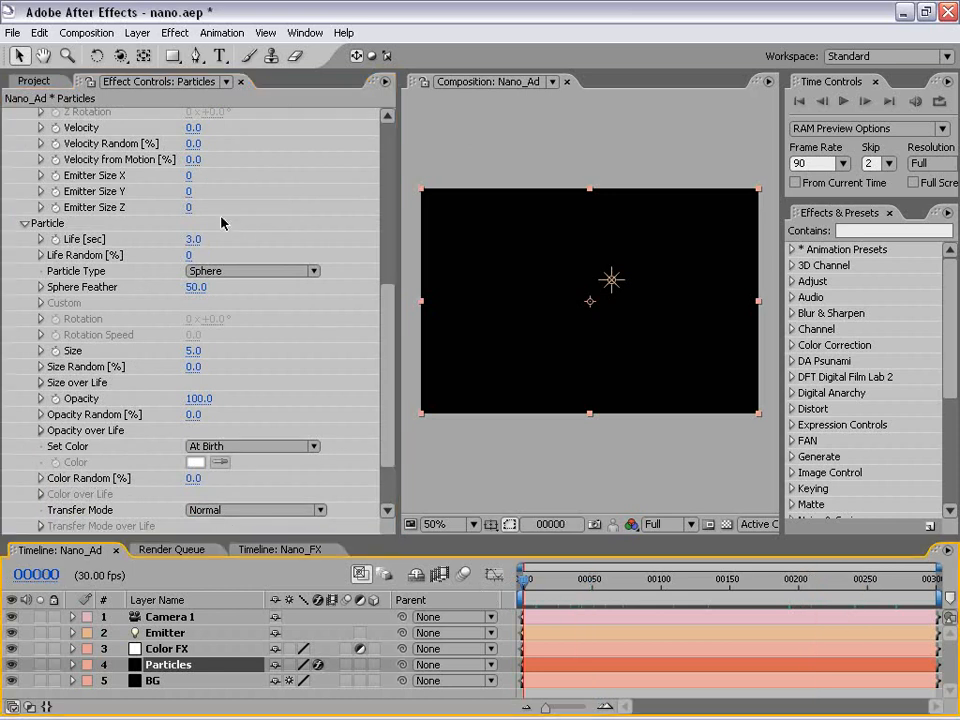
click(193, 239)
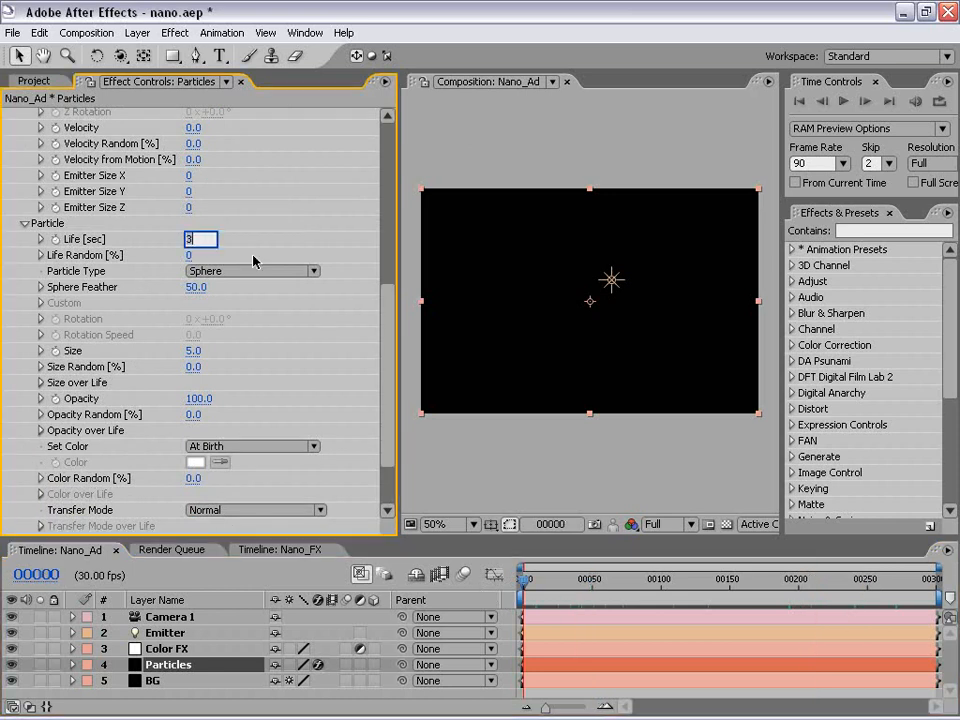
key(Return)
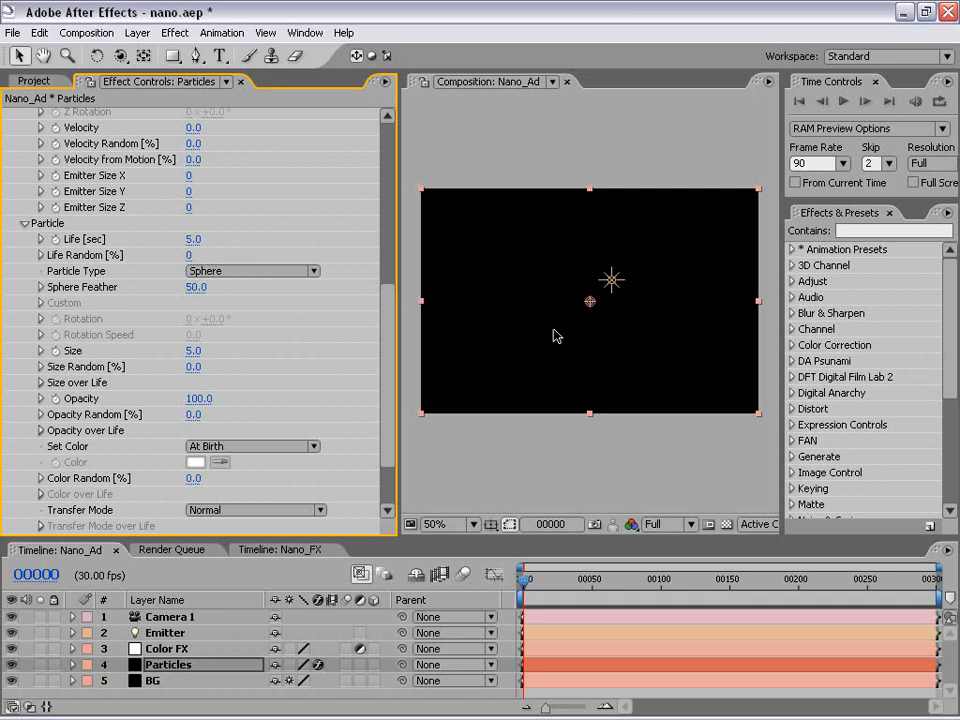
Review the available Particle Type options while keeping Sphere, and save the project.
mouse_move(398, 538)
mouse_down()
mouse_move(398, 504)
mouse_move(397, 565)
mouse_move(392, 535)
mouse_up()
click(228, 272)
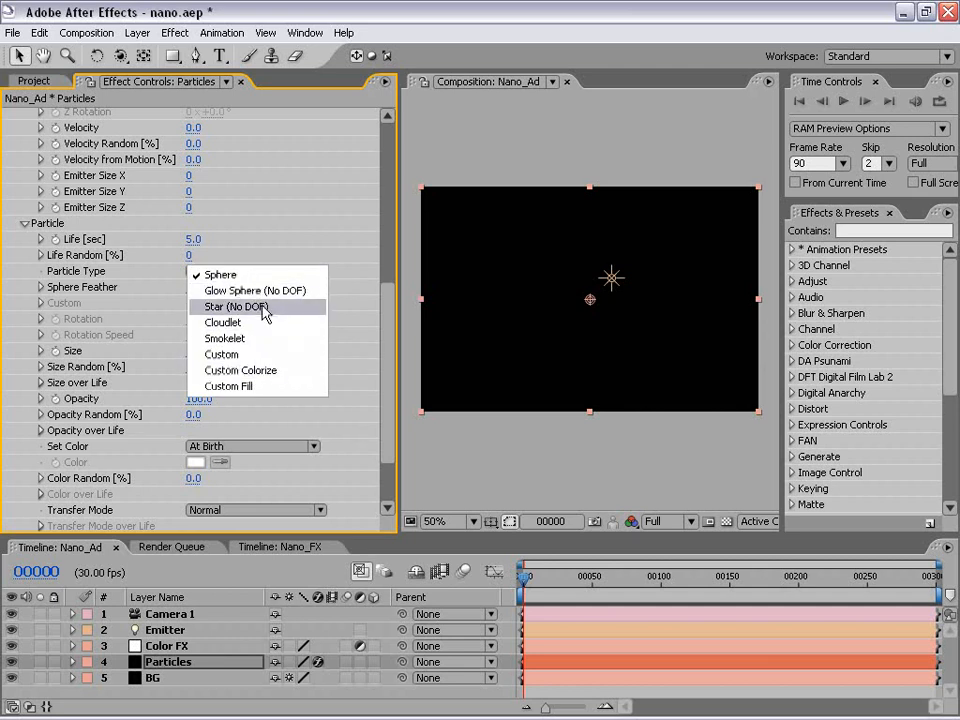
click(286, 168)
click(475, 462)
key(ctrl+s)
Create a composition named Particle_50, 50 × 50 px with a duration of 1 frame.
click(86, 33)
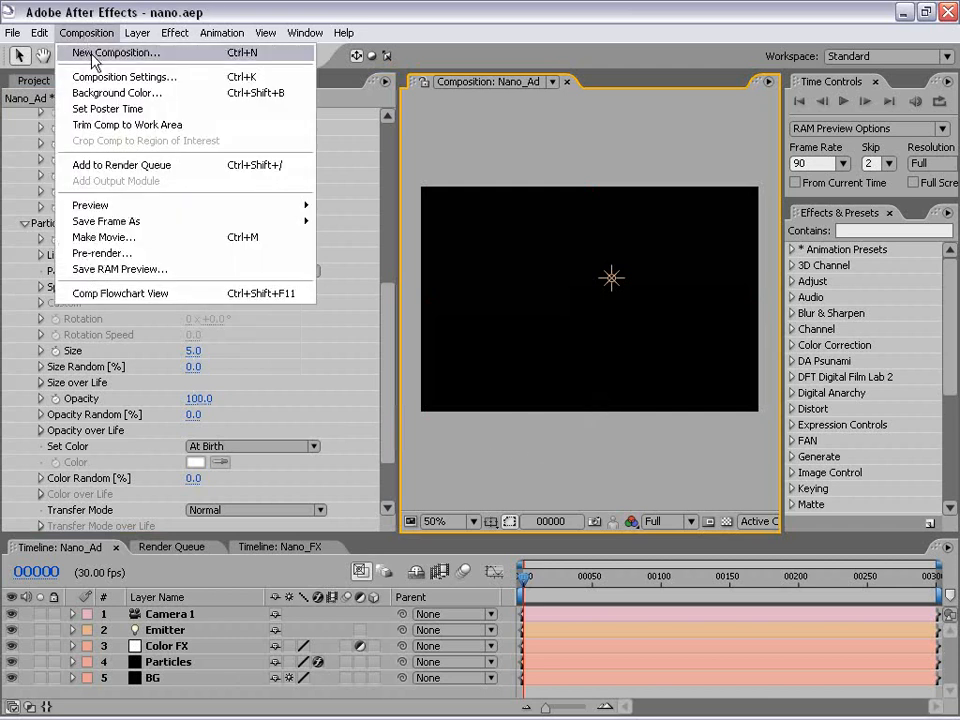
click(66, 53)
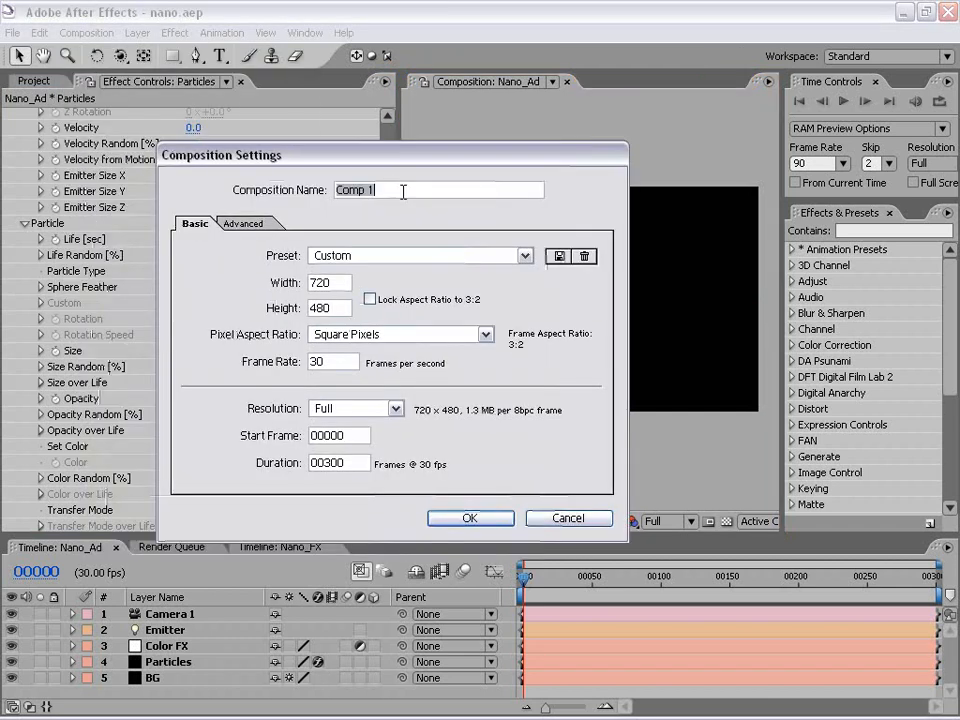
text(Particle_50)
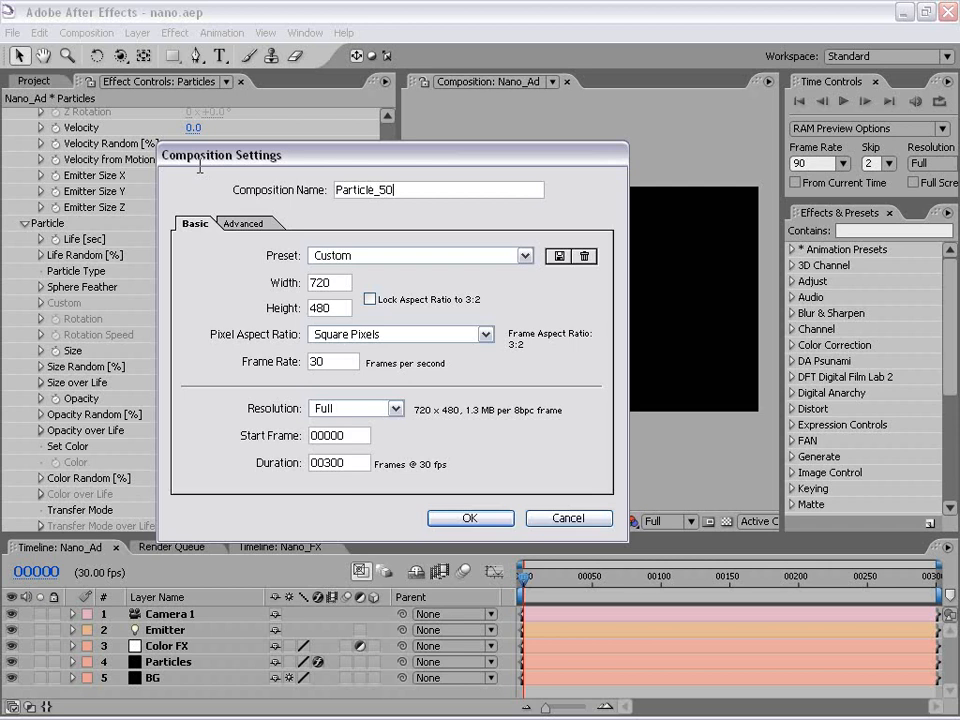
double_click(341, 283)
text(50)
key(Tab)
key(Tab)
text(50)
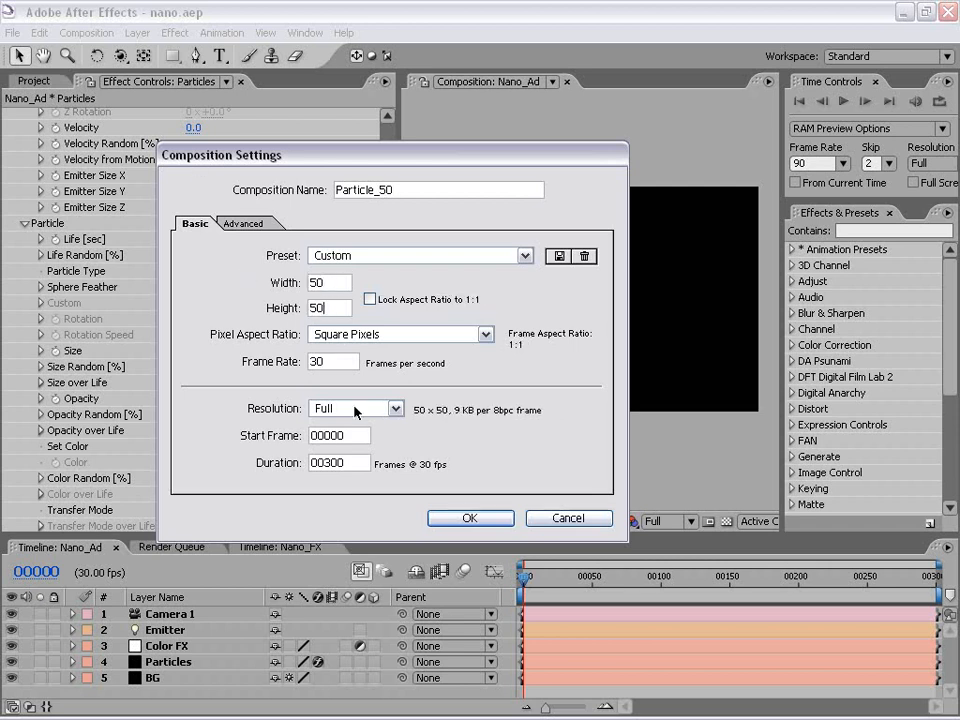
double_click(340, 463)
text(1)
click(481, 517)
Add a 50 × 50 px solid in white (FFFFFF) to the Particle_50 composition.
click(574, 346)
scroll(590, 335, up, 3)
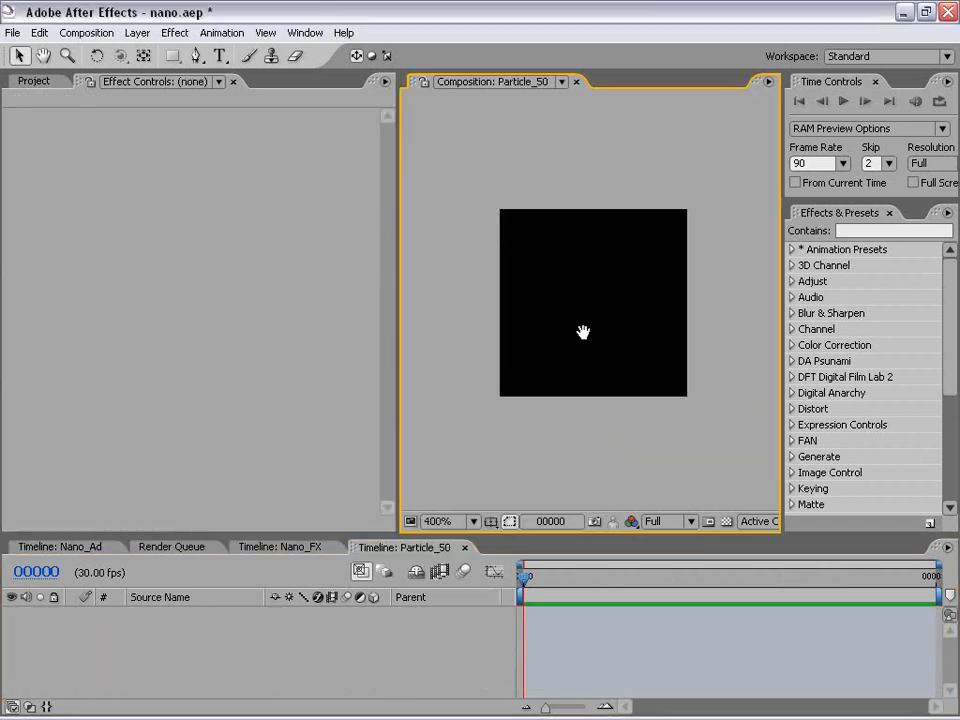
click(137, 33)
mouse_move(349, 53)
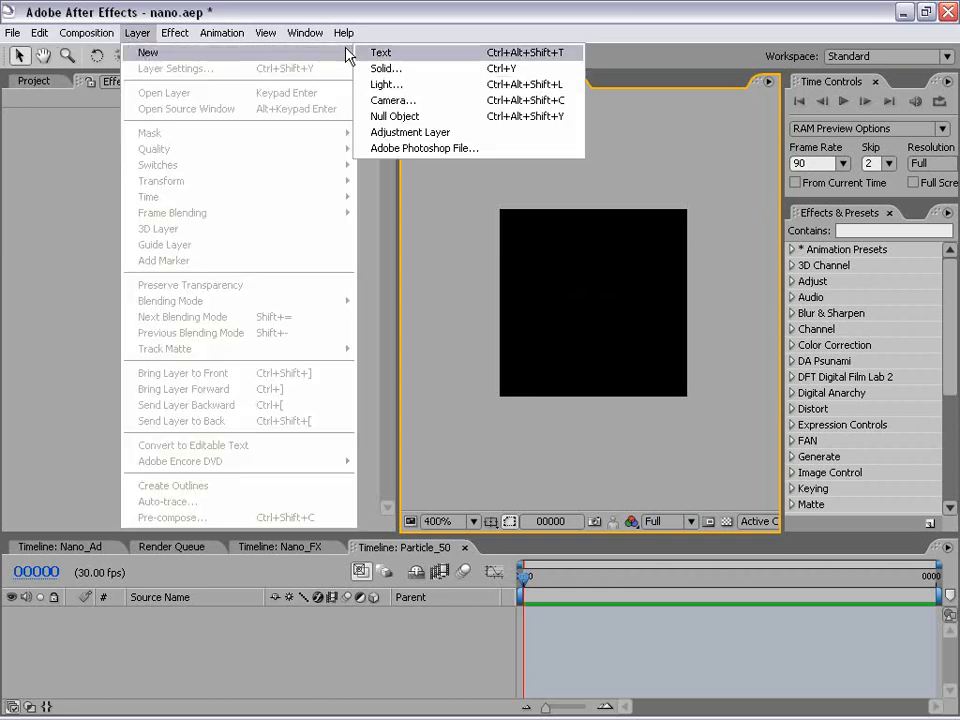
click(422, 81)
click(390, 428)
click(373, 318)
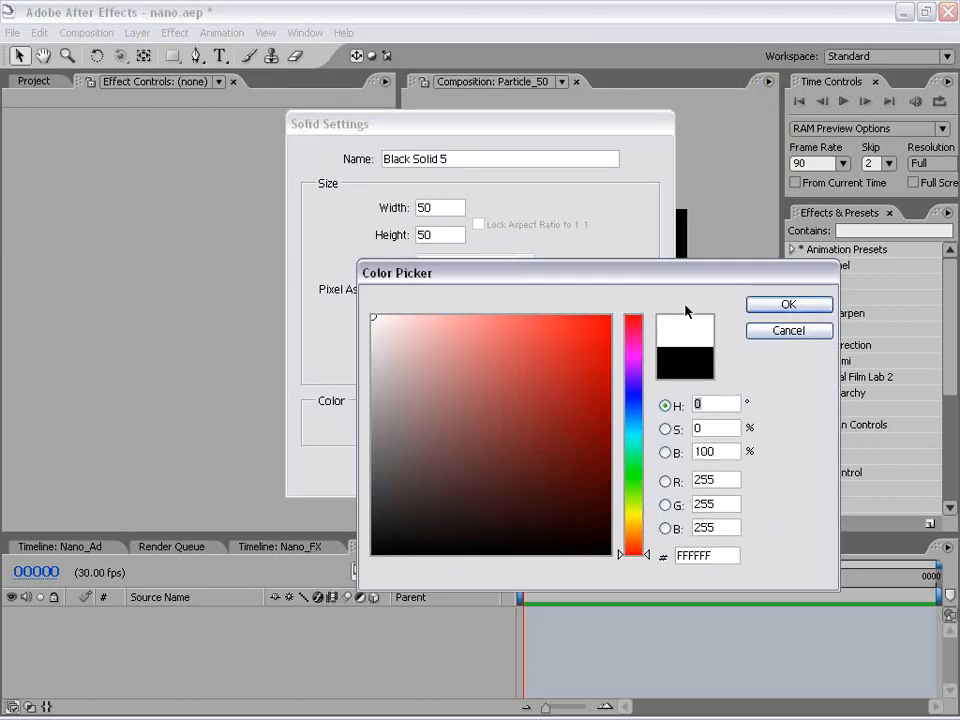
click(775, 305)
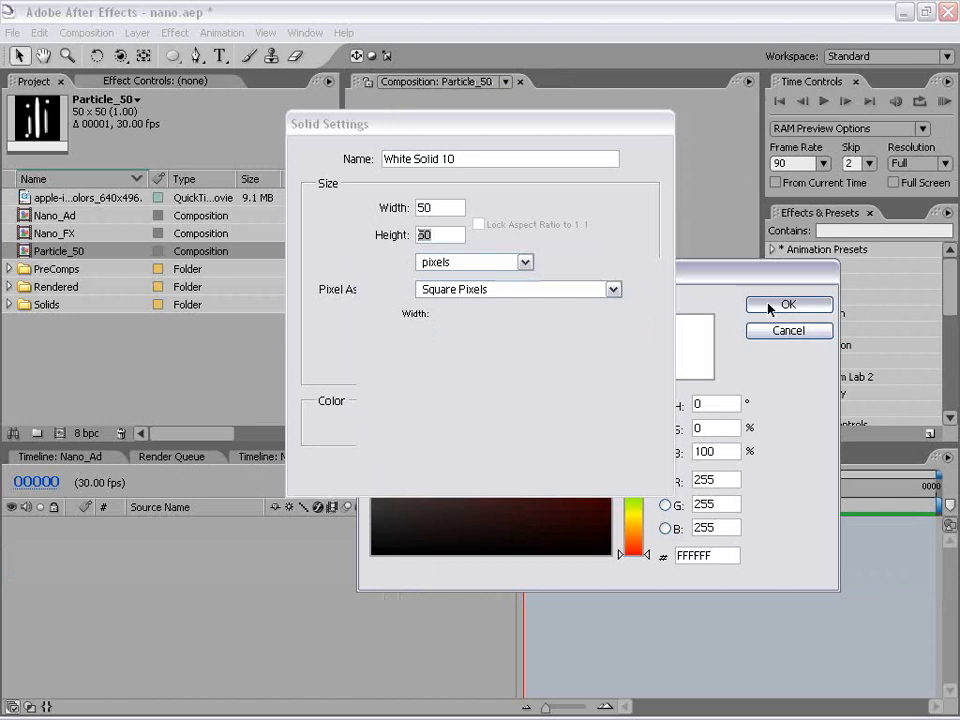
click(786, 306)
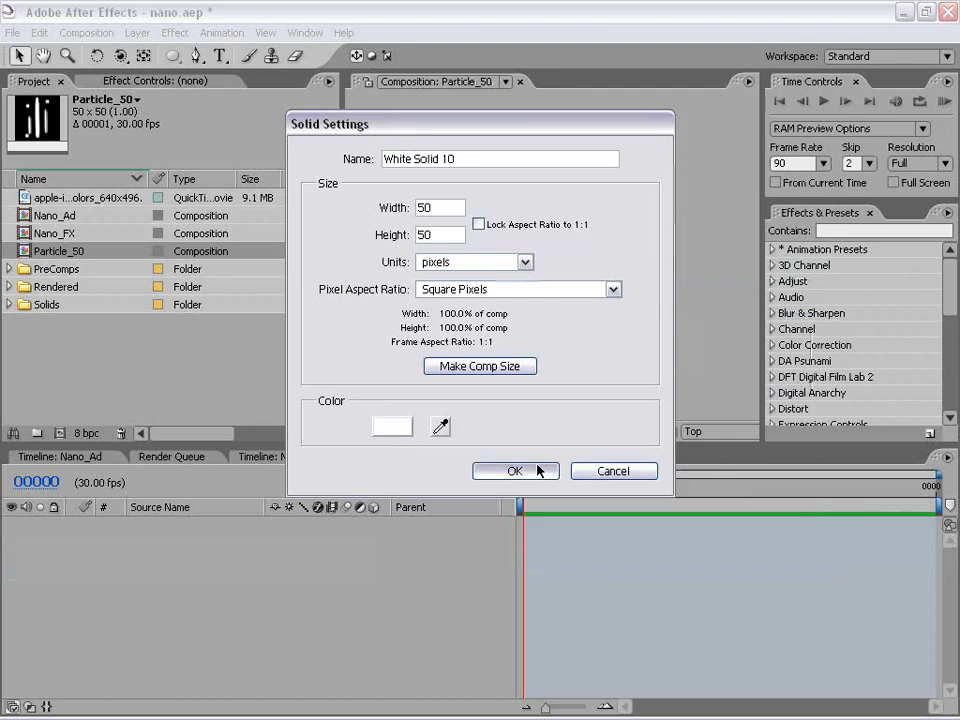
click(527, 469)
drag(558, 281, 536, 301)
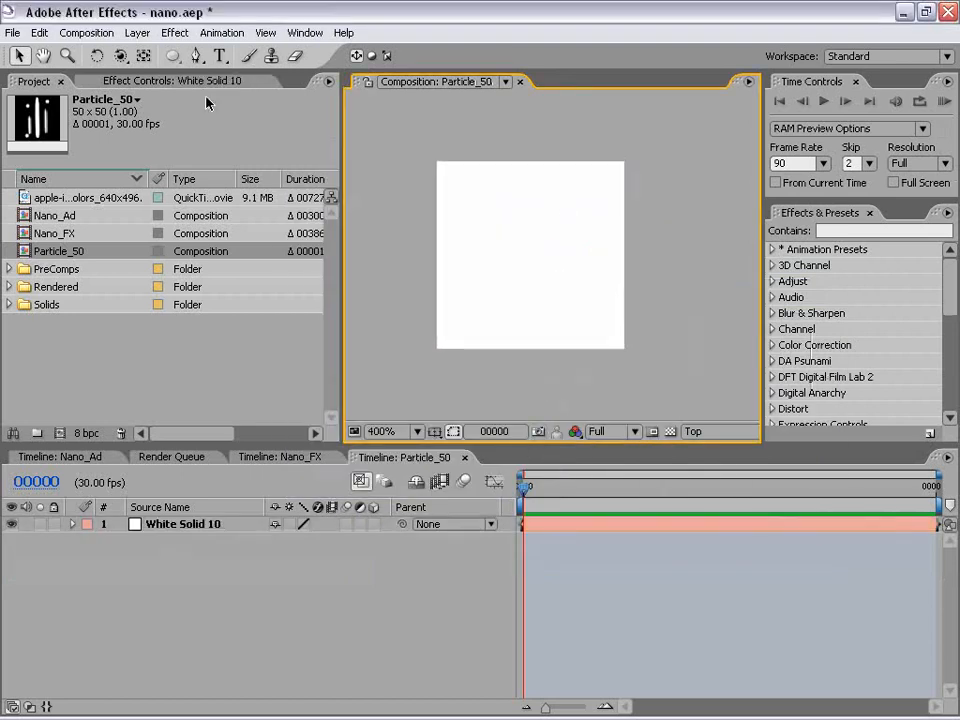
Draw a closed, narrow vertical streak mask down the middle of the white solid with the Pen tool.
click(197, 57)
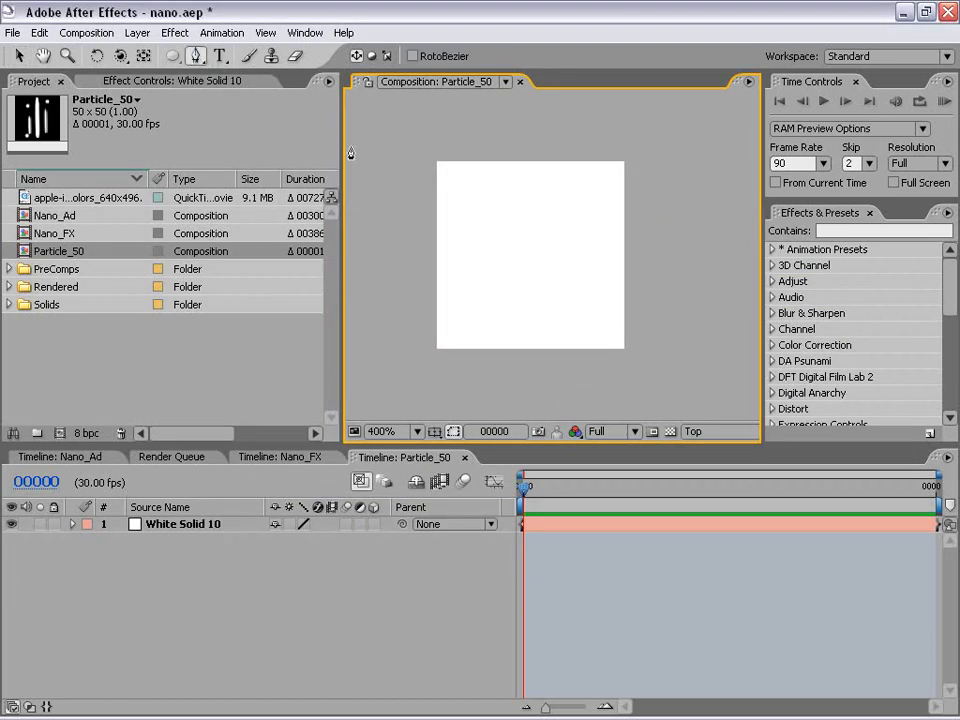
click(560, 531)
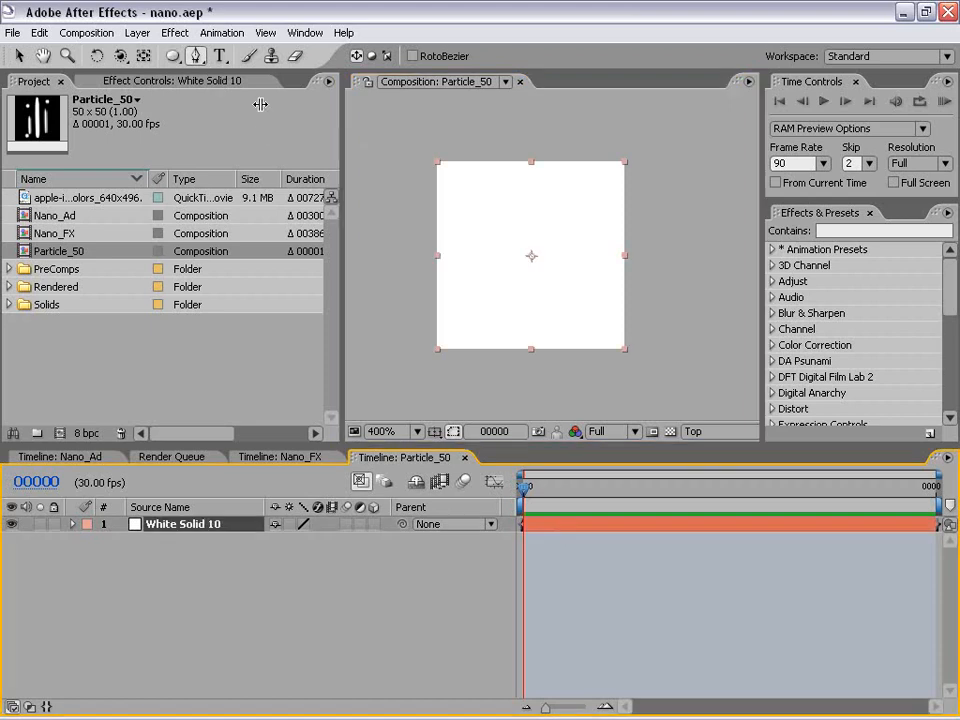
drag(528, 169, 517, 245)
key(ctrl+z)
click(526, 331)
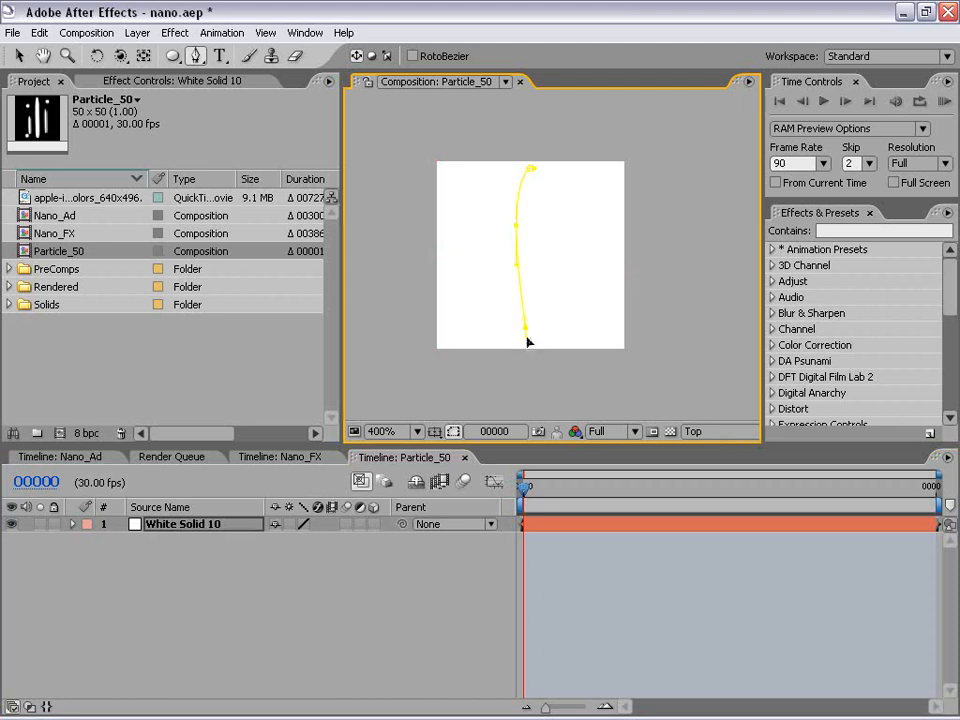
drag(536, 222, 537, 199)
click(531, 172)
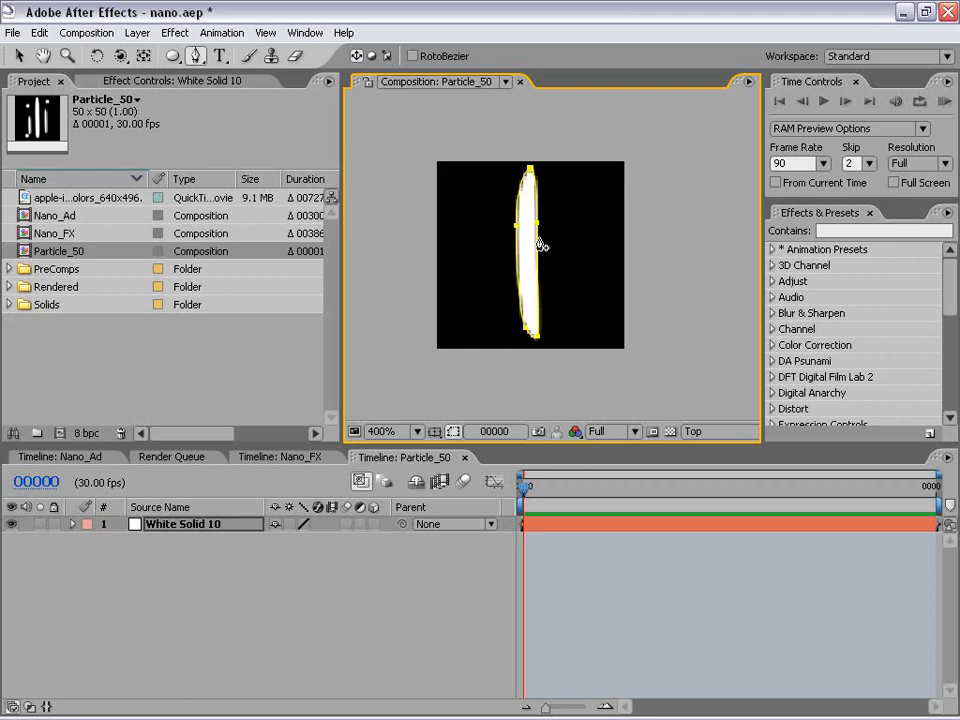
Refine the streak mask's points so its lower end tapers more evenly.
key(v)
scroll(534, 229, up, 1)
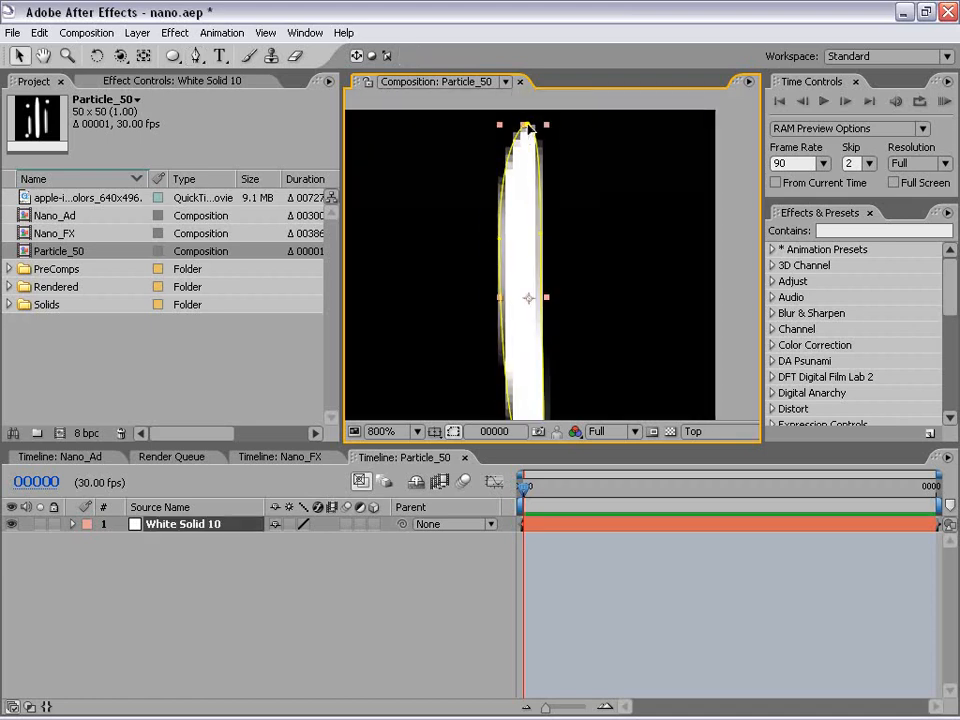
scroll(541, 272, down, 1)
drag(541, 270, 537, 217)
click(572, 366)
click(545, 251)
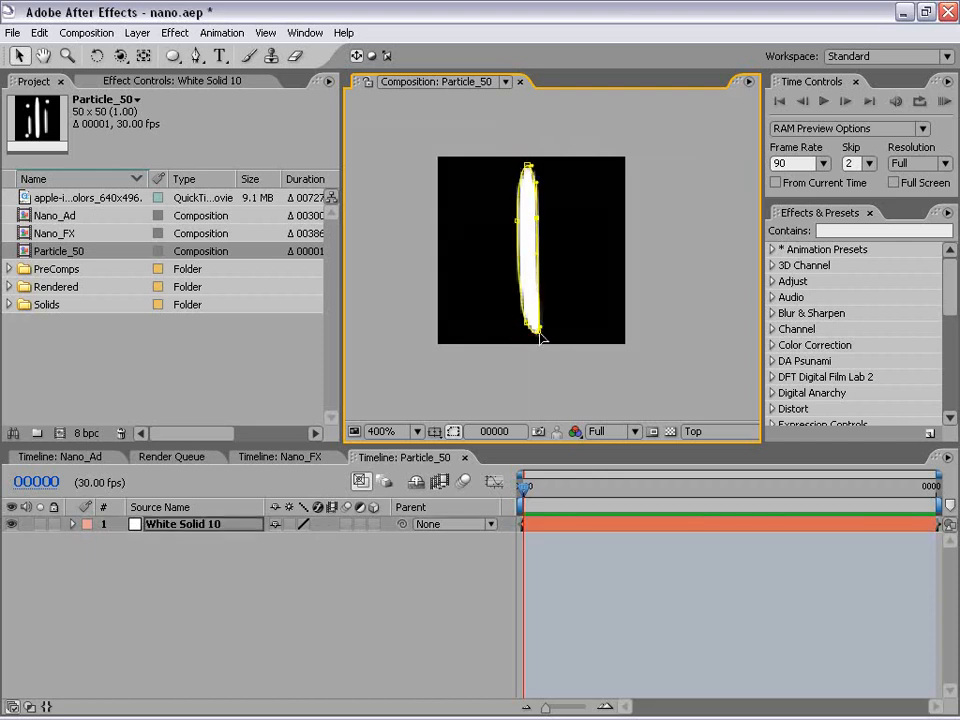
drag(540, 338, 533, 333)
click(531, 246)
click(561, 568)
Duplicate the masked white solid layer twice.
click(550, 528)
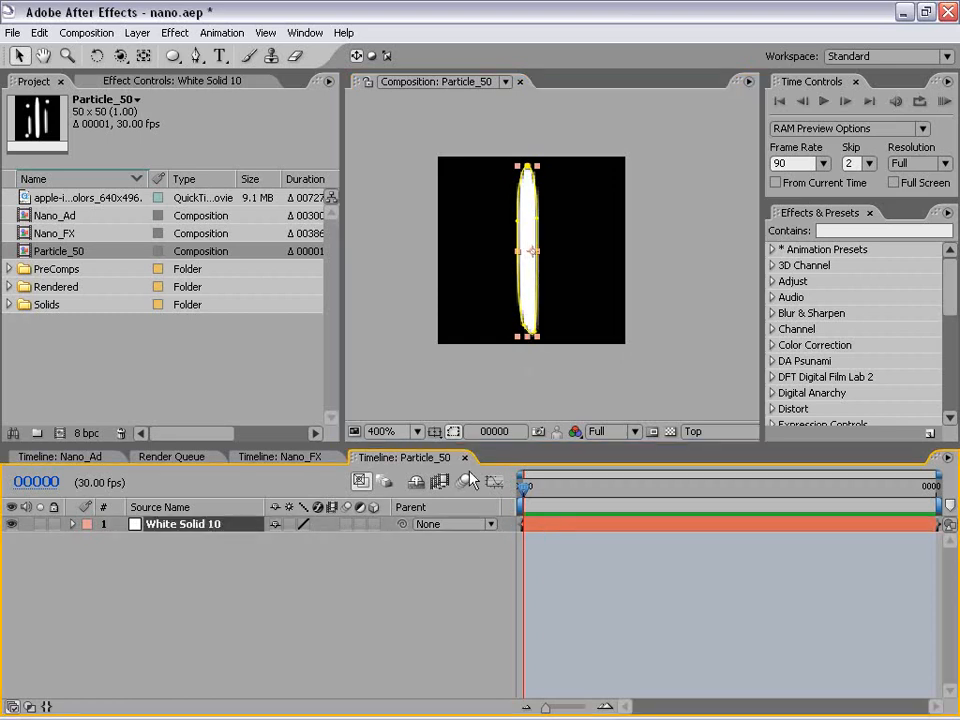
key(ctrl+d)
key(ctrl+d)
Scale the second layer's mask to a shorter, thinner streak and place it left of the central streak.
click(183, 541)
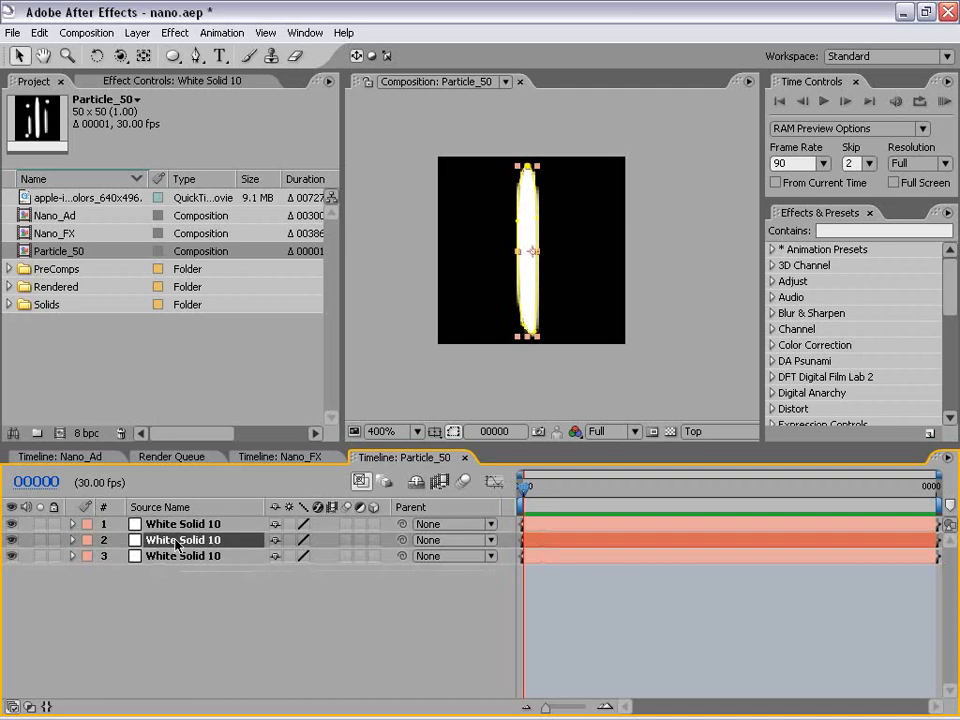
drag(531, 208, 529, 266)
scroll(508, 211, up, 1)
double_click(482, 108)
drag(500, 106, 492, 279)
drag(474, 322, 476, 268)
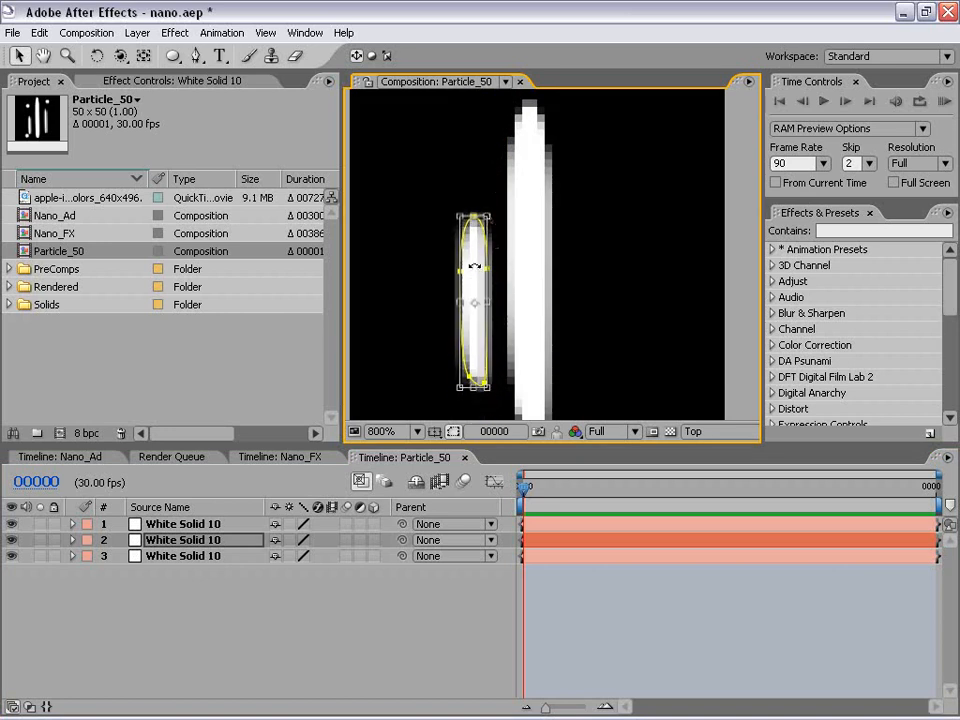
scroll(500, 285, down, 1)
scroll(517, 288, up, 1)
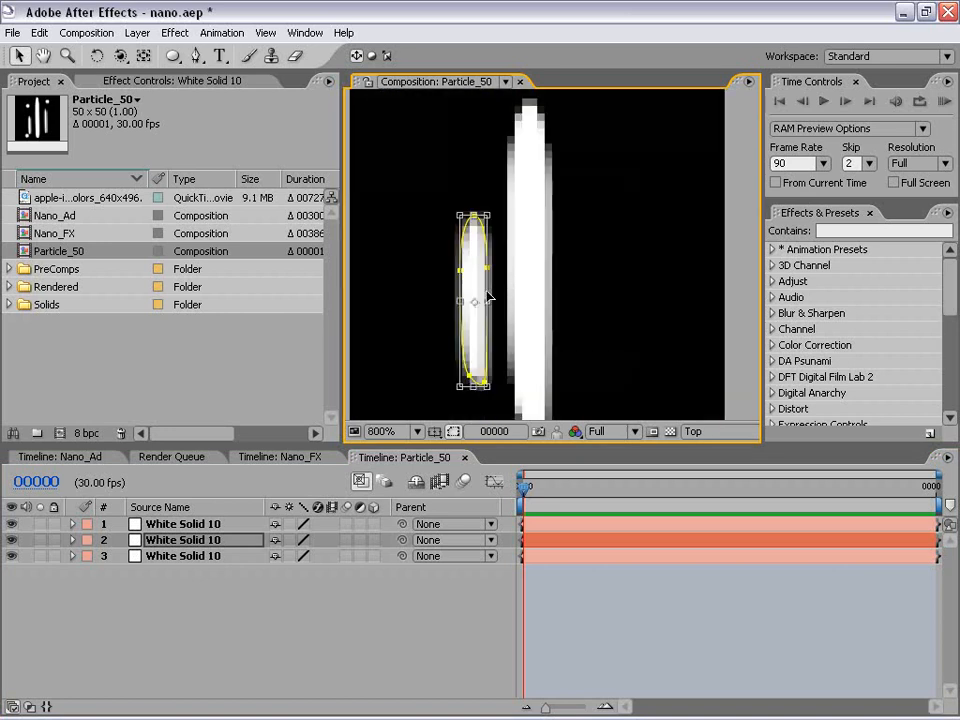
drag(487, 301, 481, 301)
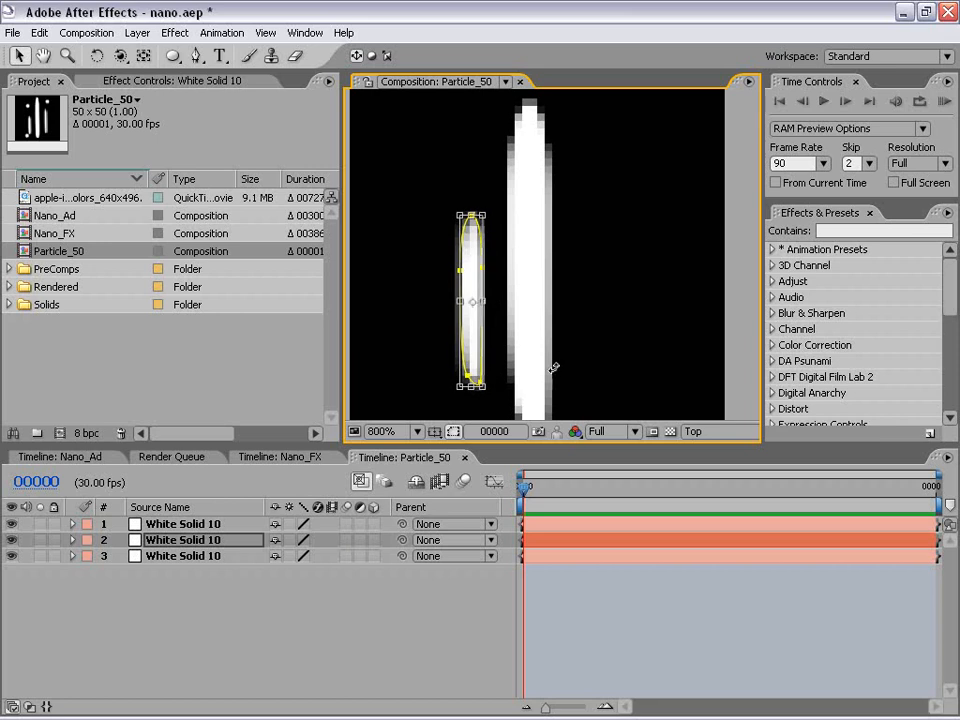
click(141, 611)
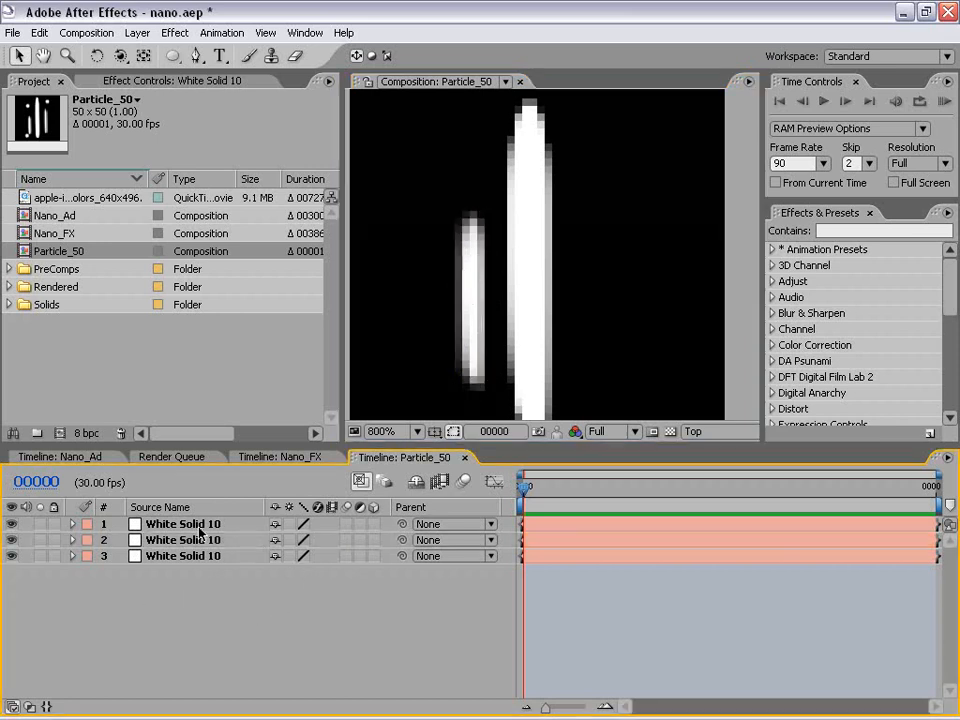
Move the top layer's streak right of the central one, shorten its mask and lower it slightly.
click(524, 314)
drag(533, 316, 598, 319)
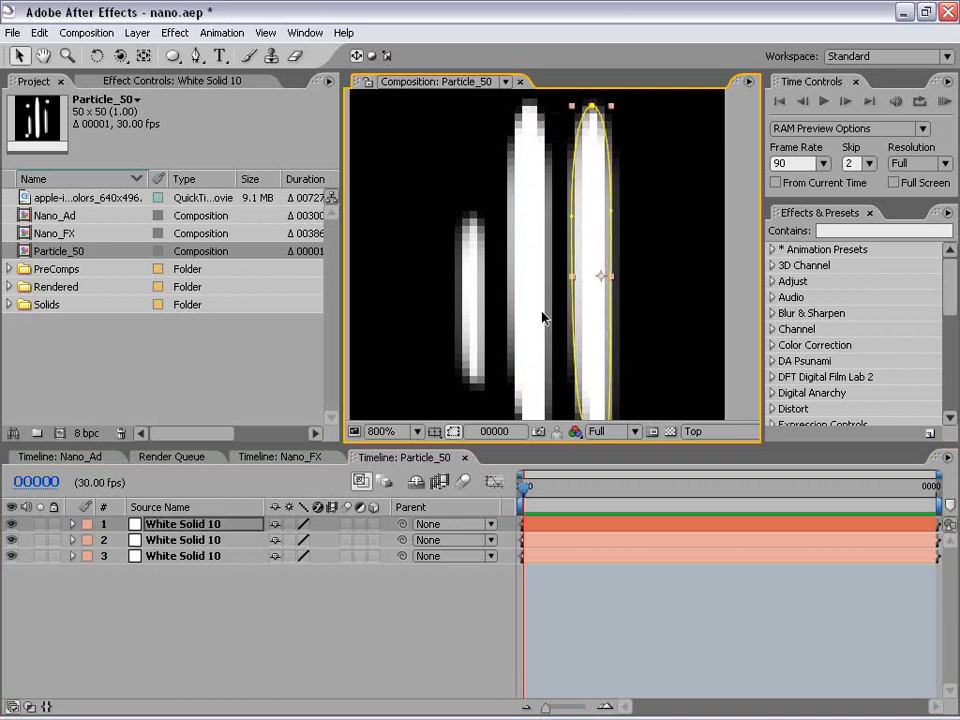
scroll(546, 316, down, 1)
double_click(583, 295)
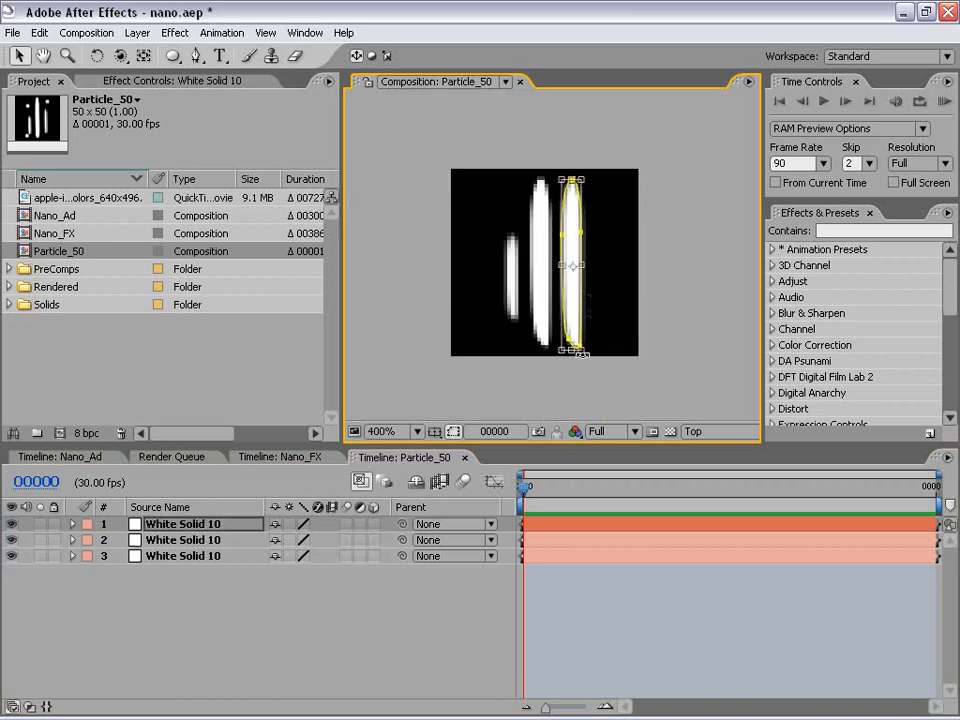
drag(581, 350, 576, 288)
double_click(600, 305)
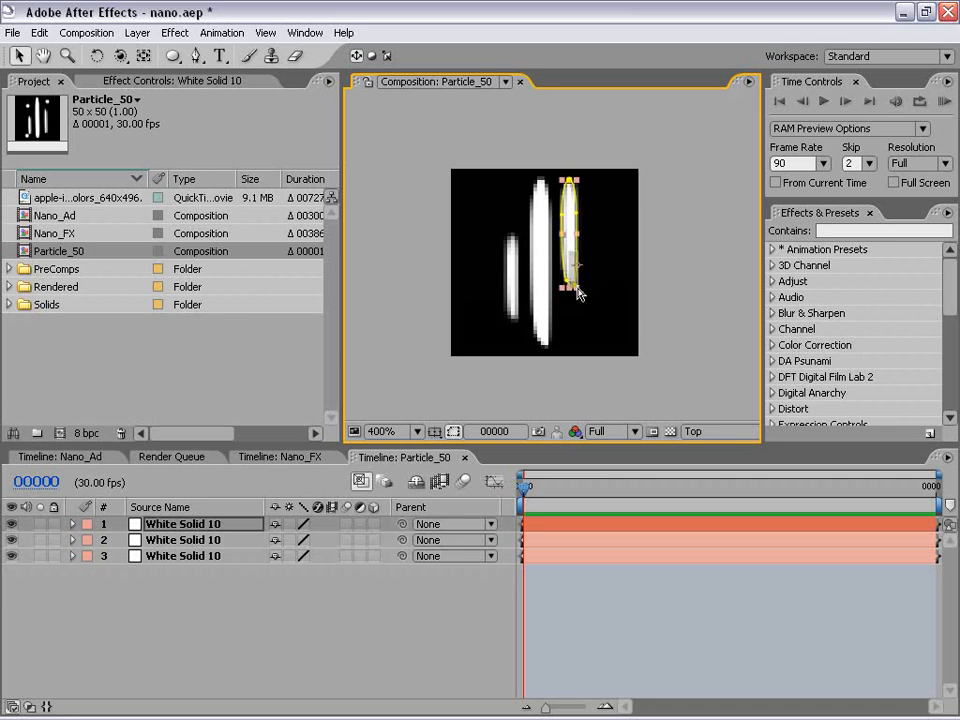
scroll(572, 270, up, 2)
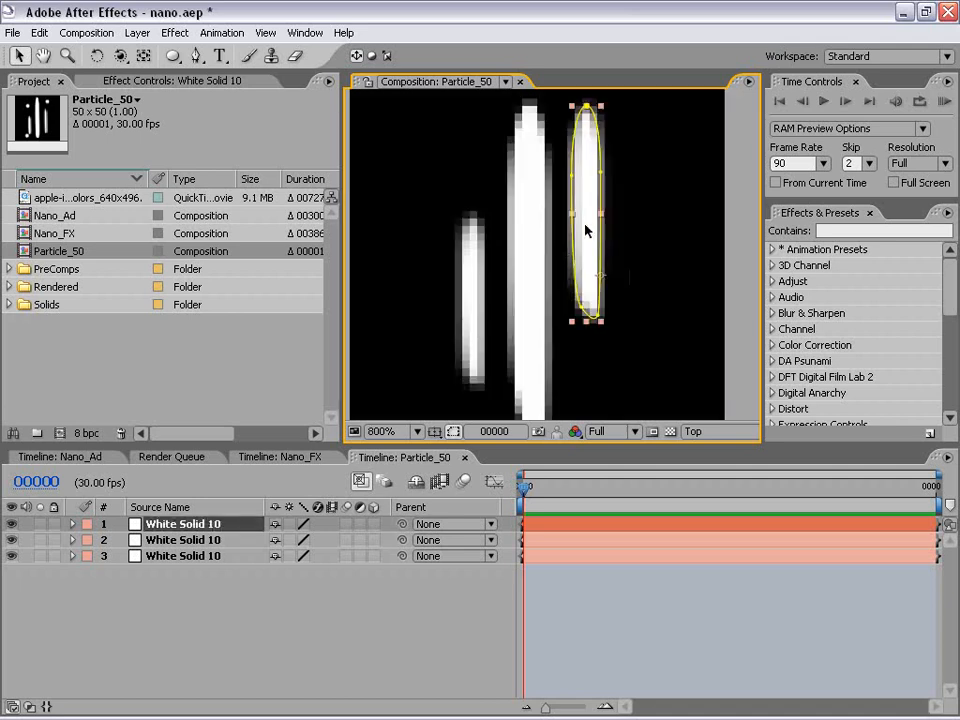
click(654, 300)
scroll(654, 300, down, 2)
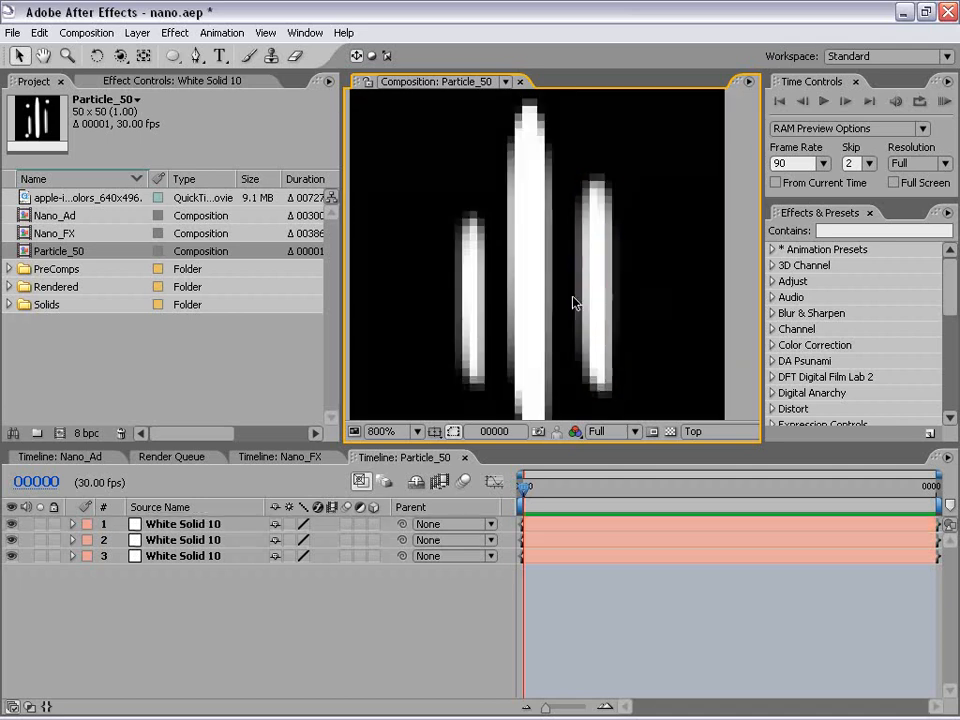
Add another 50 × 50 px white solid and mask it to a small circle above the short left streak.
click(137, 32)
mouse_move(150, 51)
click(388, 67)
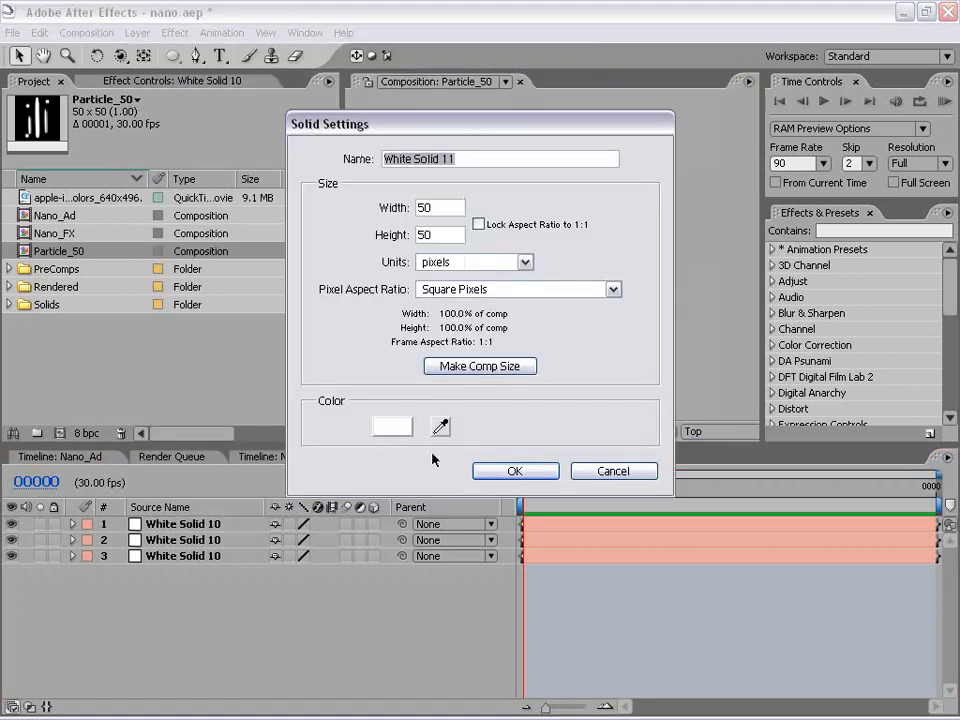
click(515, 471)
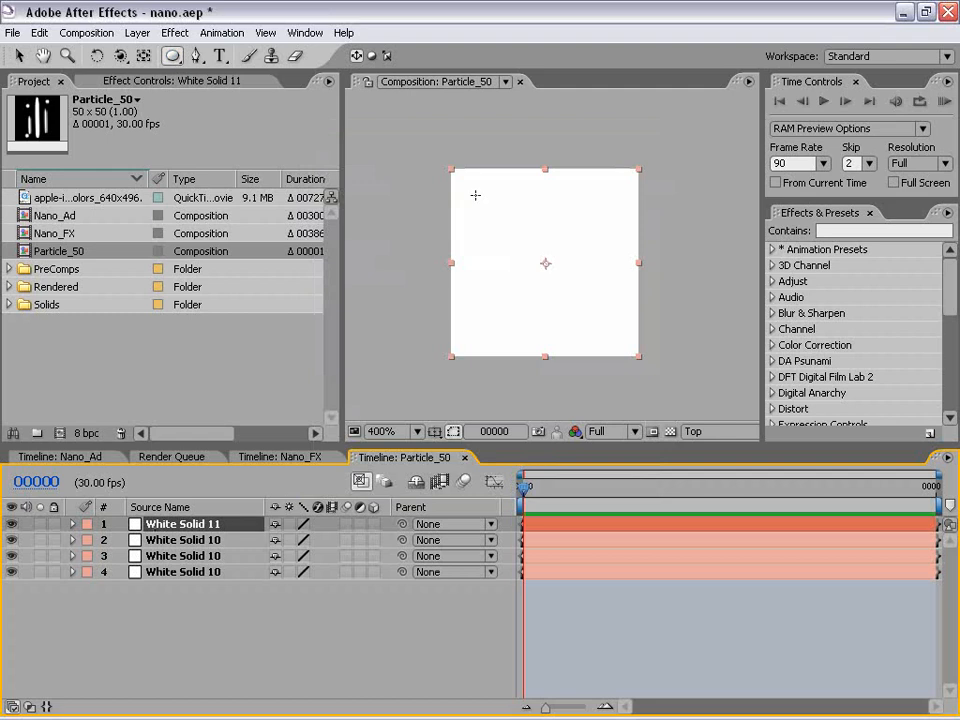
drag(172, 56, 252, 78)
scroll(525, 253, up, 1)
drag(452, 151, 496, 200)
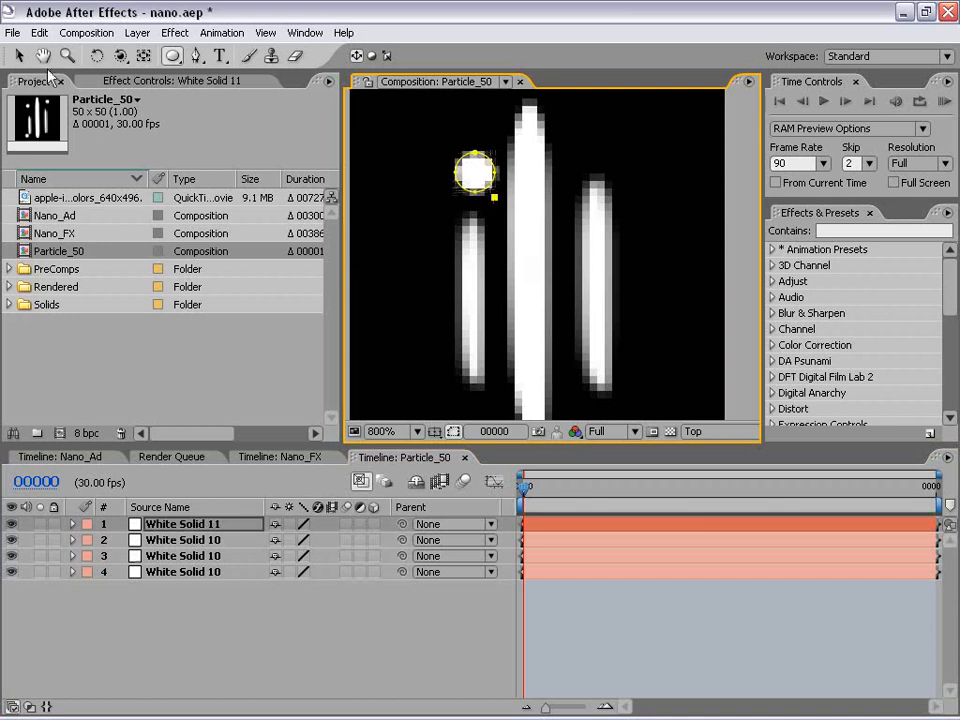
Shift the small circle slightly up and left, duplicate its layer, and place the copy above the right streak.
click(19, 56)
click(650, 595)
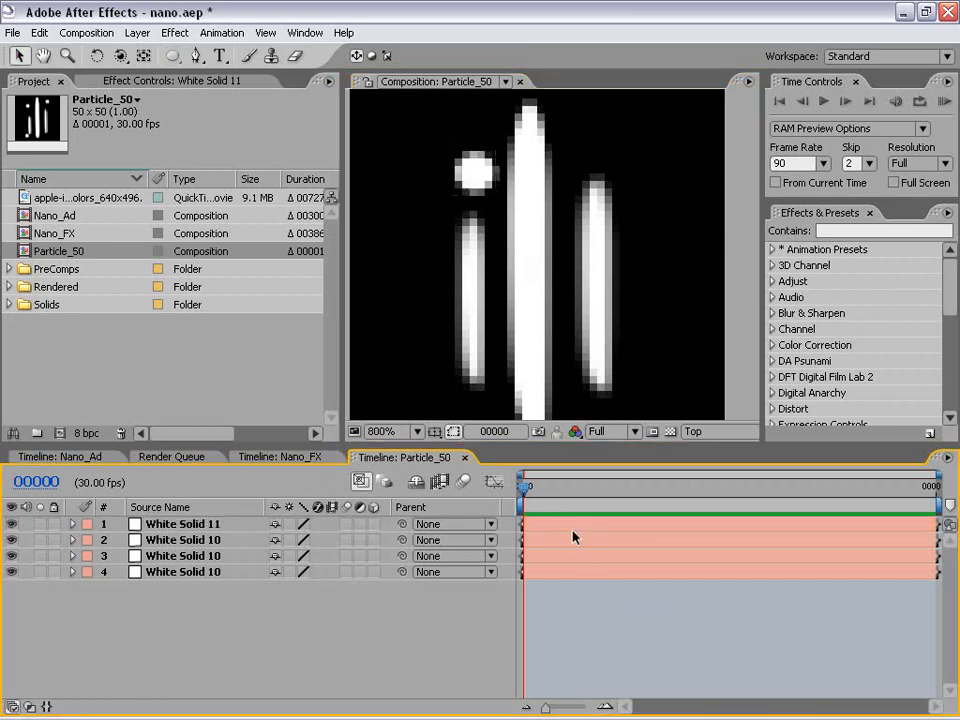
scroll(526, 253, down, 1)
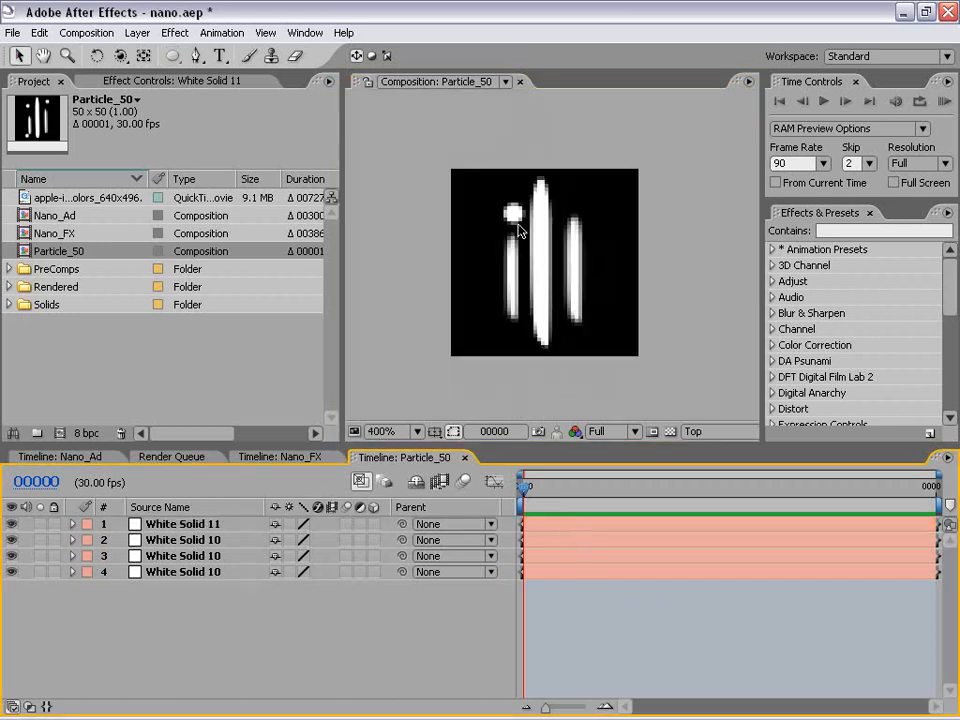
scroll(516, 229, up, 1)
click(467, 171)
key(ctrl+d)
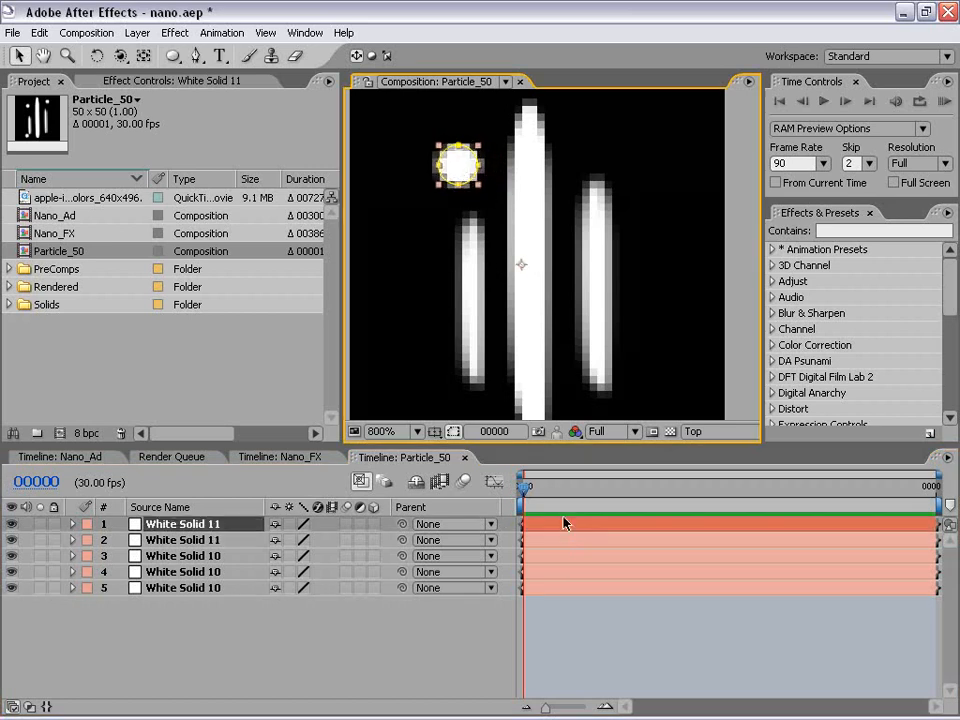
drag(461, 170, 619, 133)
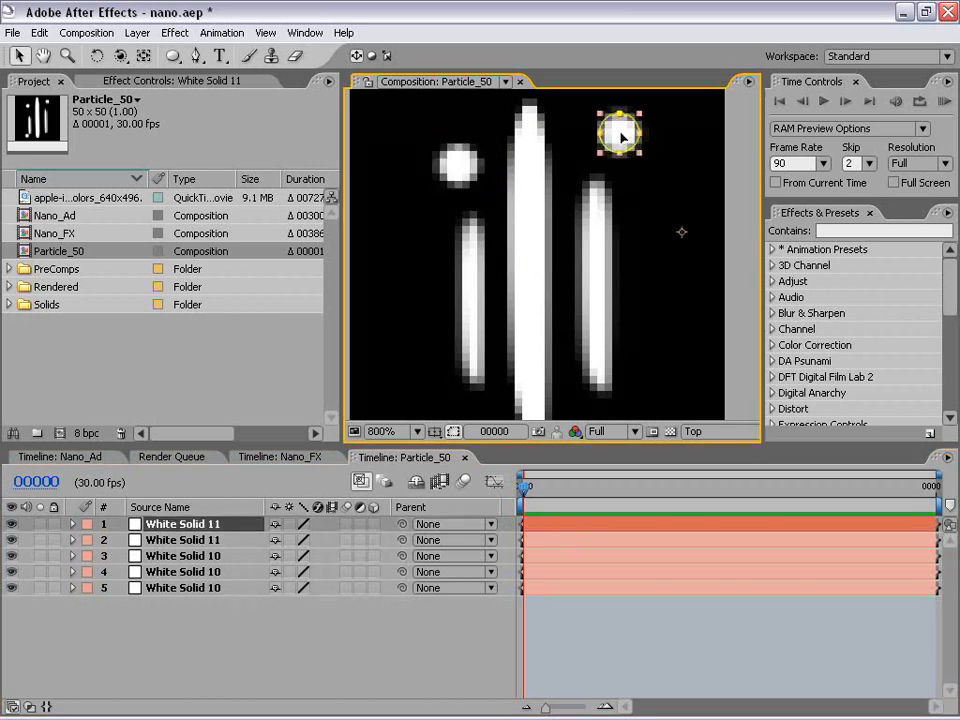
Duplicate the circle layer again and place the copy below the left streak.
scroll(585, 213, down, 1)
key(ctrl+d)
mouse_move(586, 207)
mouse_down()
mouse_move(500, 298)
mouse_move(505, 333)
mouse_move(511, 307)
mouse_up()
Shorten the left streak's mask from below and nudge the streak slightly left.
click(510, 296)
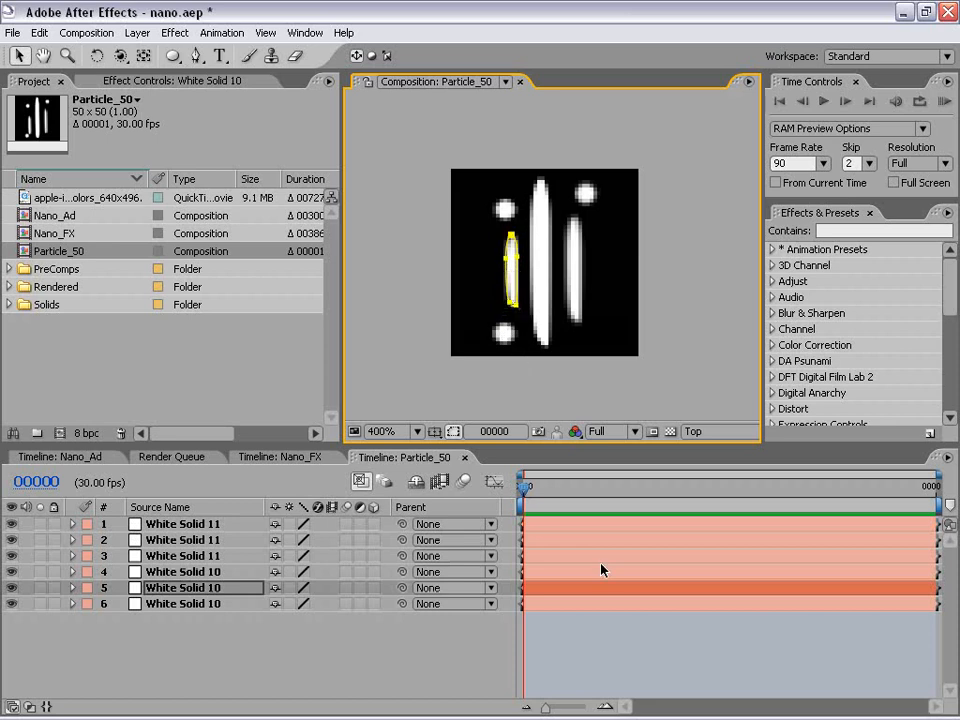
click(589, 617)
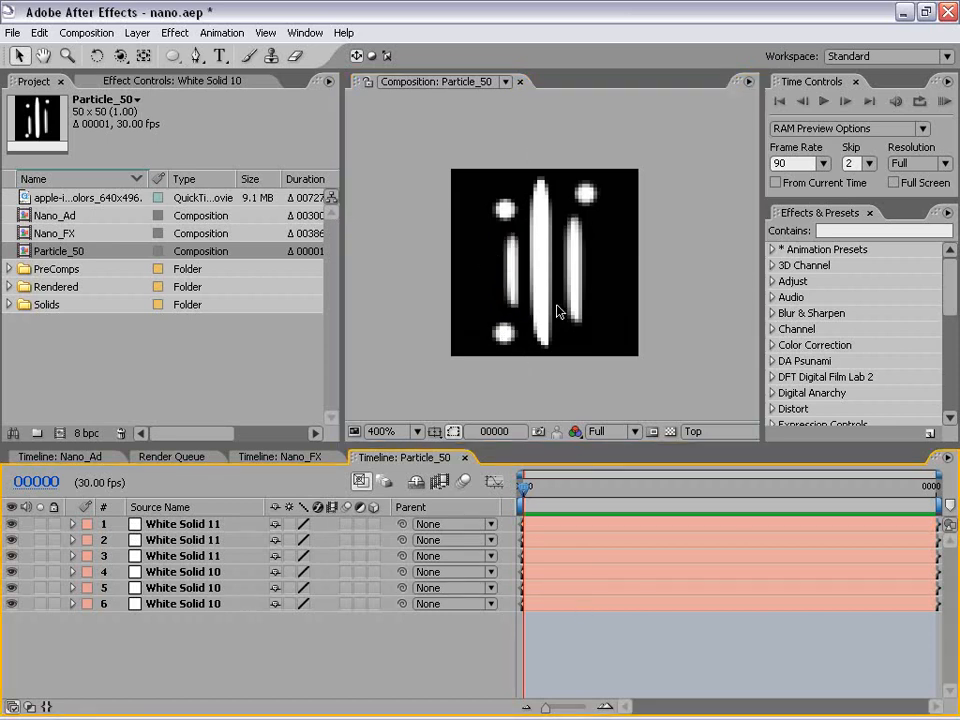
click(511, 273)
Set the opacity of all six white solid layers to 10%.
click(180, 524)
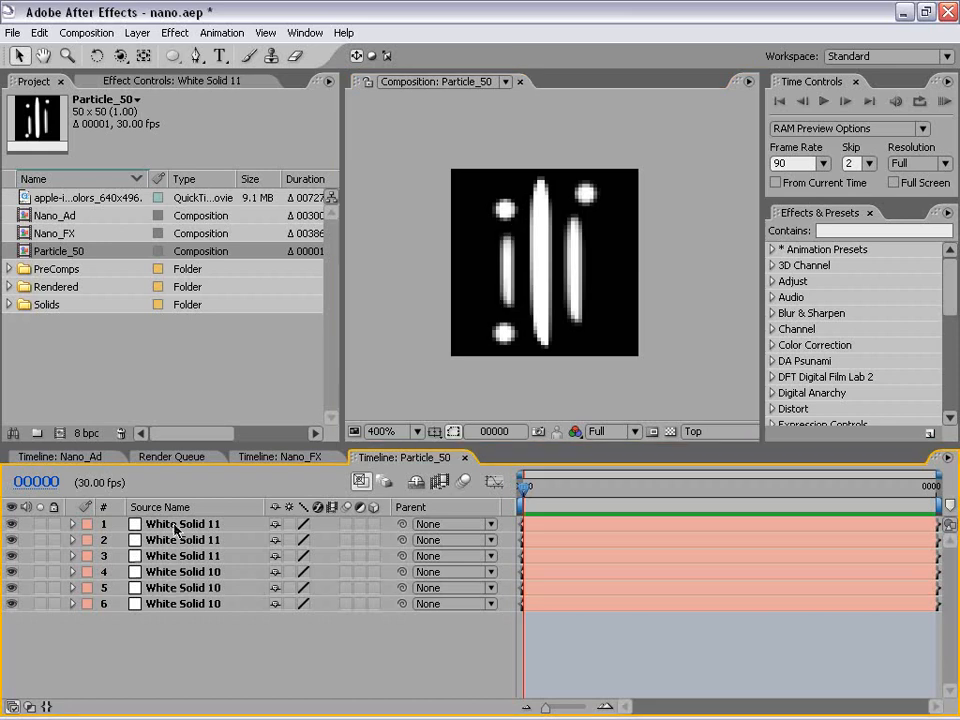
shift+click(182, 606)
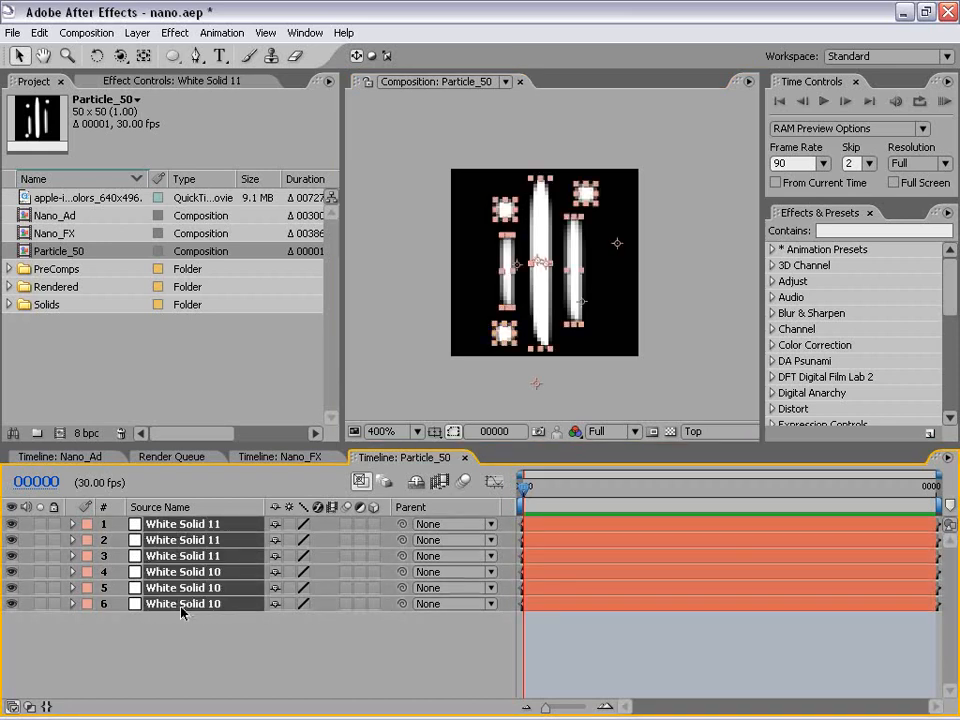
key(t)
drag(197, 445, 197, 408)
click(279, 501)
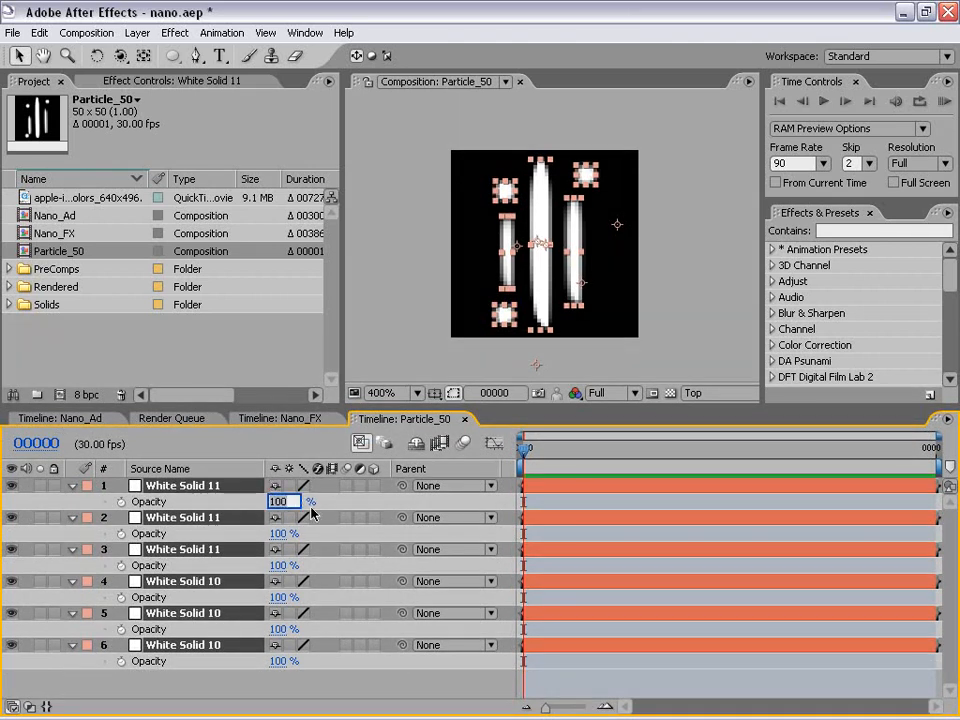
text(10)
key(Return)
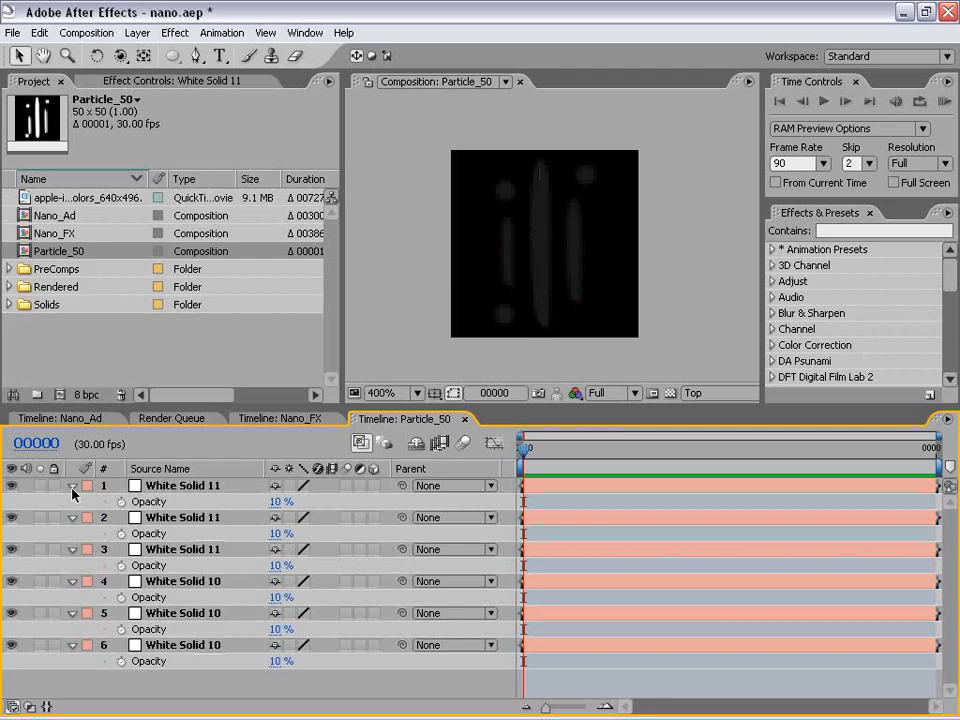
Raise the opacity of the three circle layers, White Solid 11, to 25%.
click(72, 485)
click(175, 485)
shift+click(183, 533)
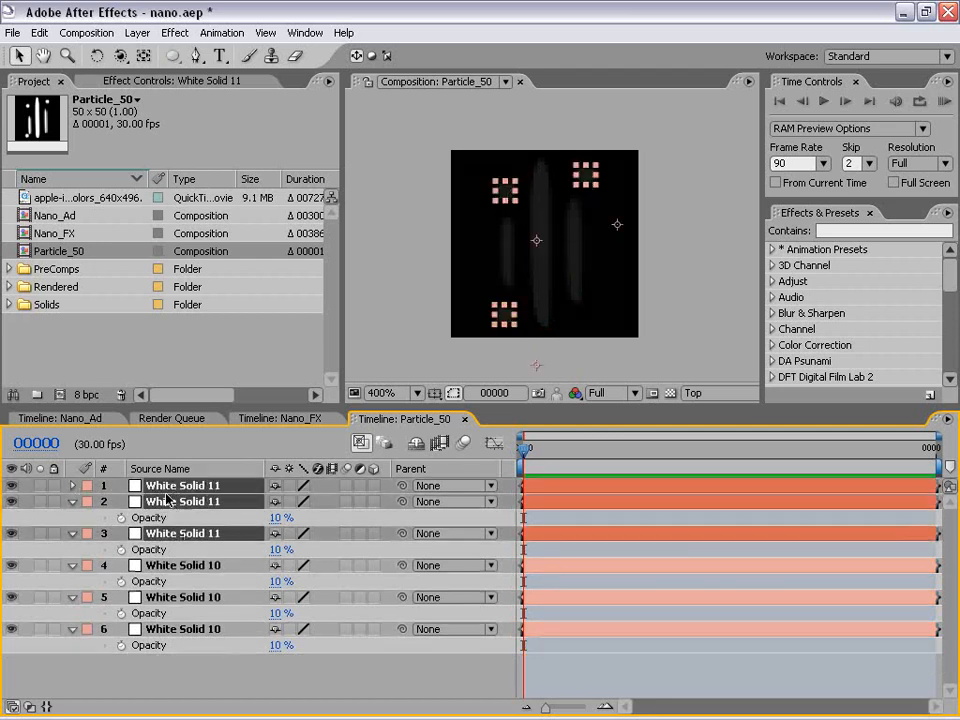
key(t)
click(280, 501)
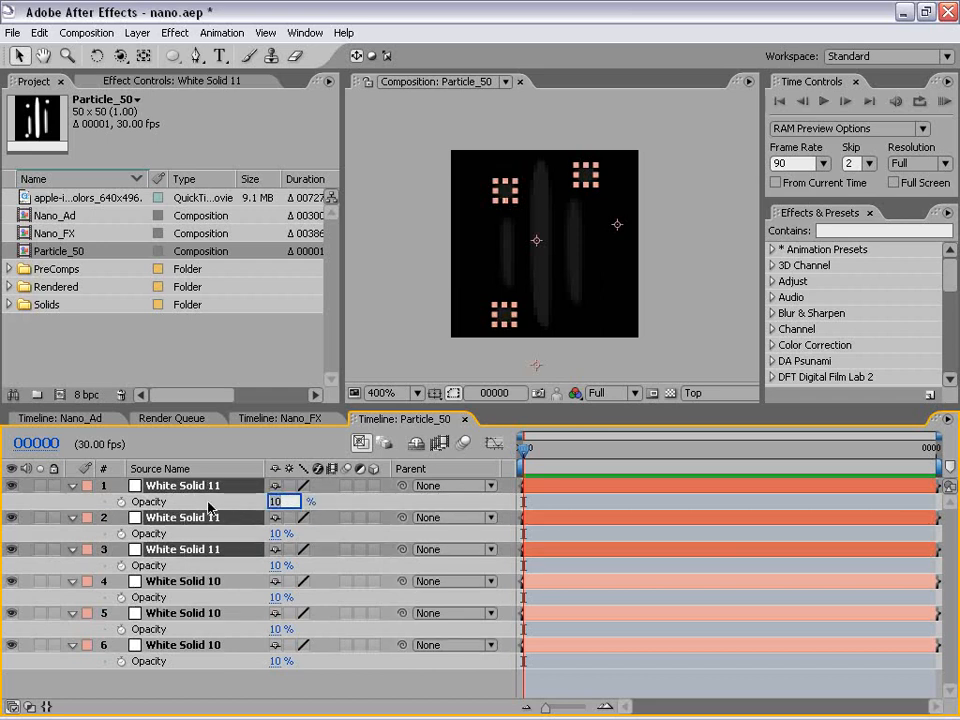
text(25)
key(Return)
key(F2)
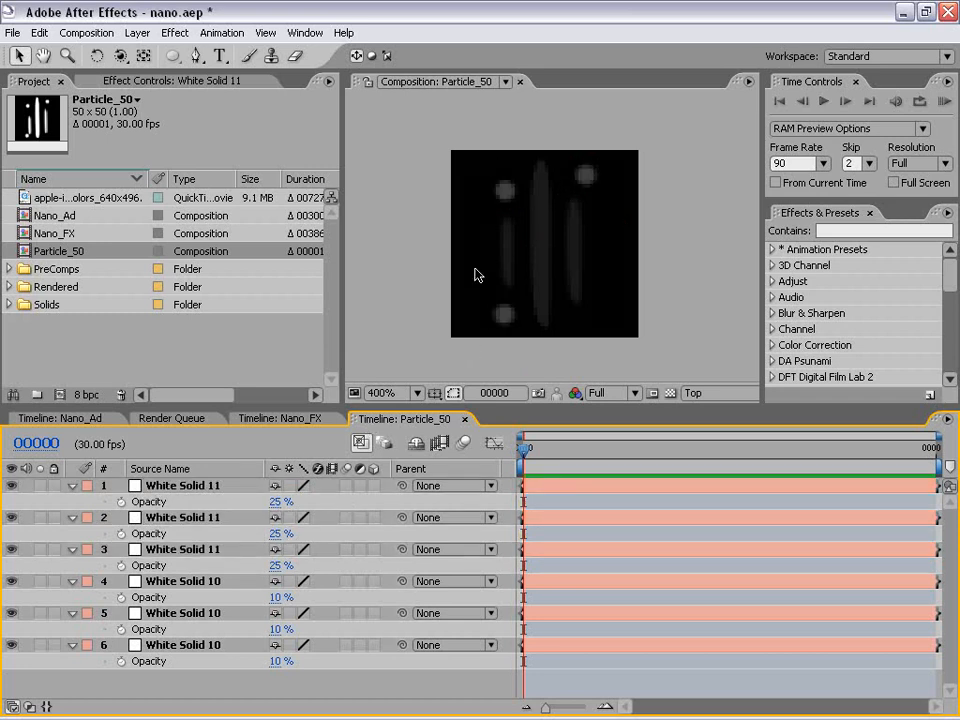
Close the Particle_50 timeline, add Particle_50 to Nano_Ad beneath the BG layer, and hide it.
click(469, 425)
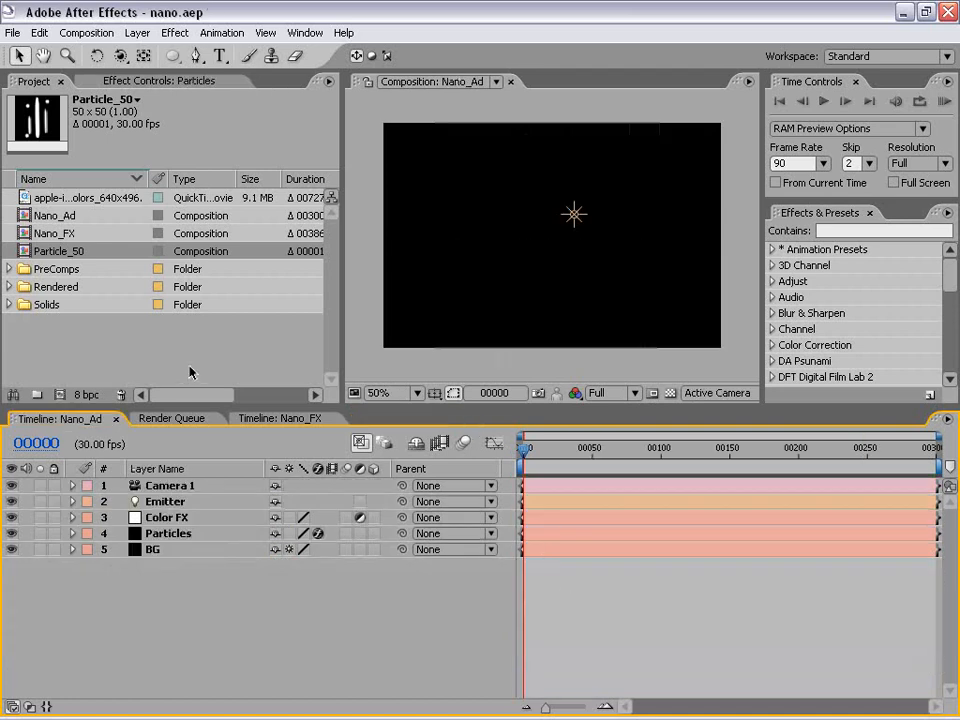
click(103, 311)
click(68, 254)
drag(55, 251, 194, 610)
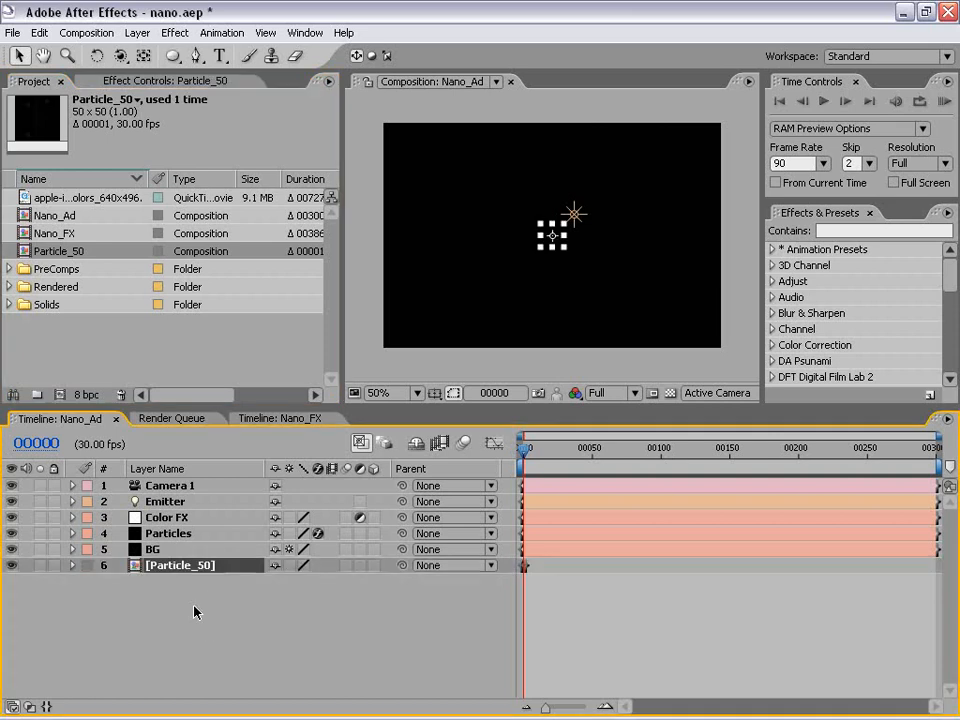
click(12, 566)
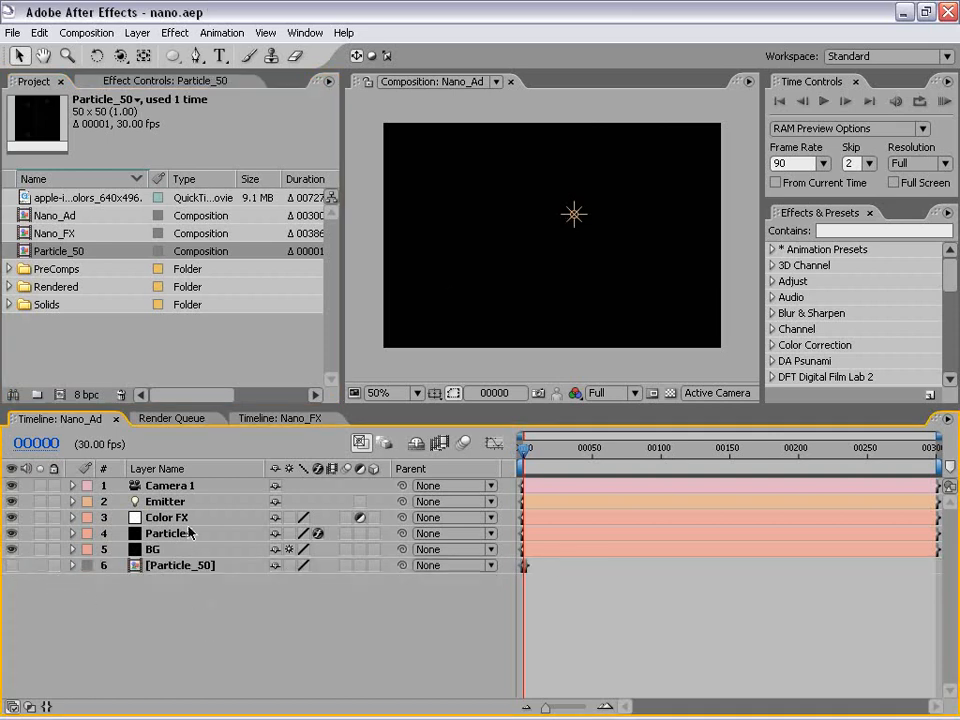
Show the Particles layer's Particular settings in an enlarged area, with the Emitter group collapsed and the Particle group expanded.
click(157, 533)
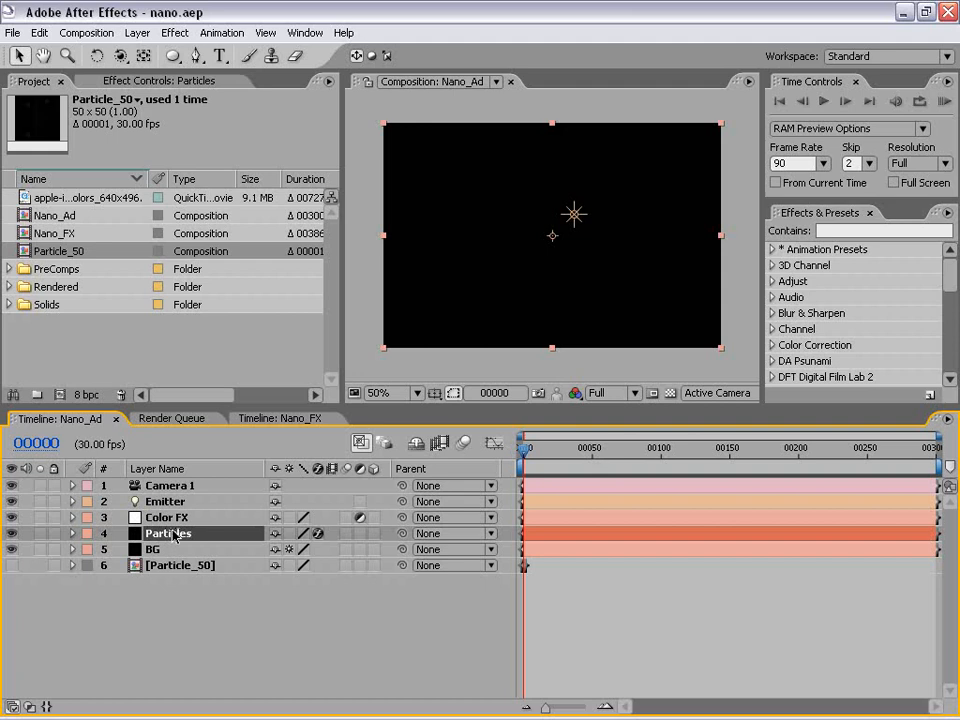
click(145, 88)
drag(186, 406, 186, 567)
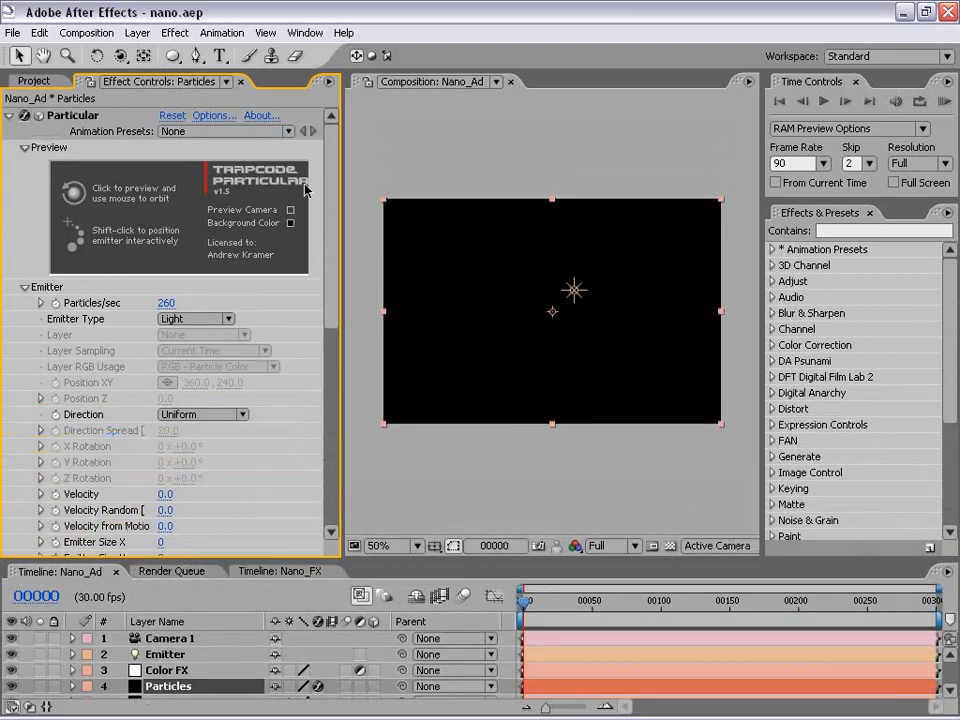
drag(335, 200, 336, 302)
key(F4)
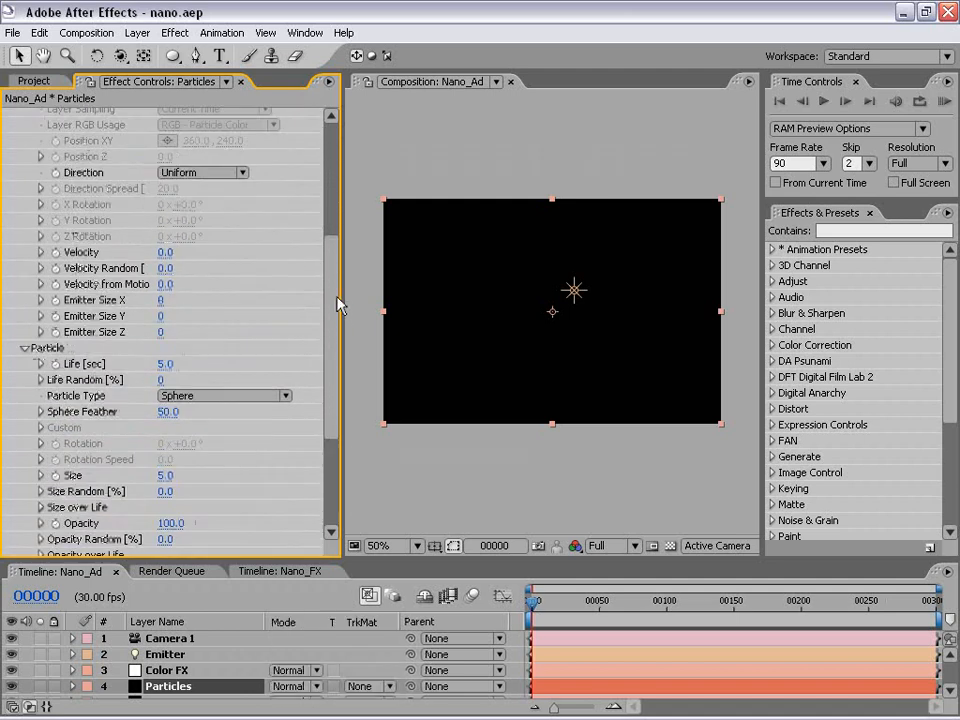
key(F3)
key(F4)
key(F3)
drag(332, 275, 328, 422)
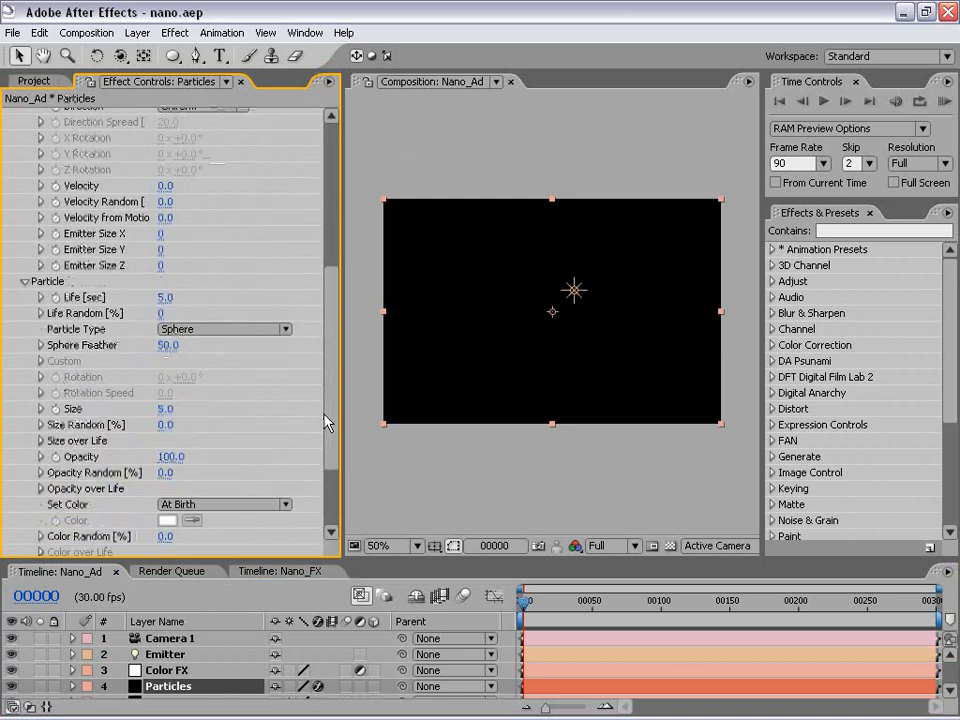
click(24, 281)
click(24, 165)
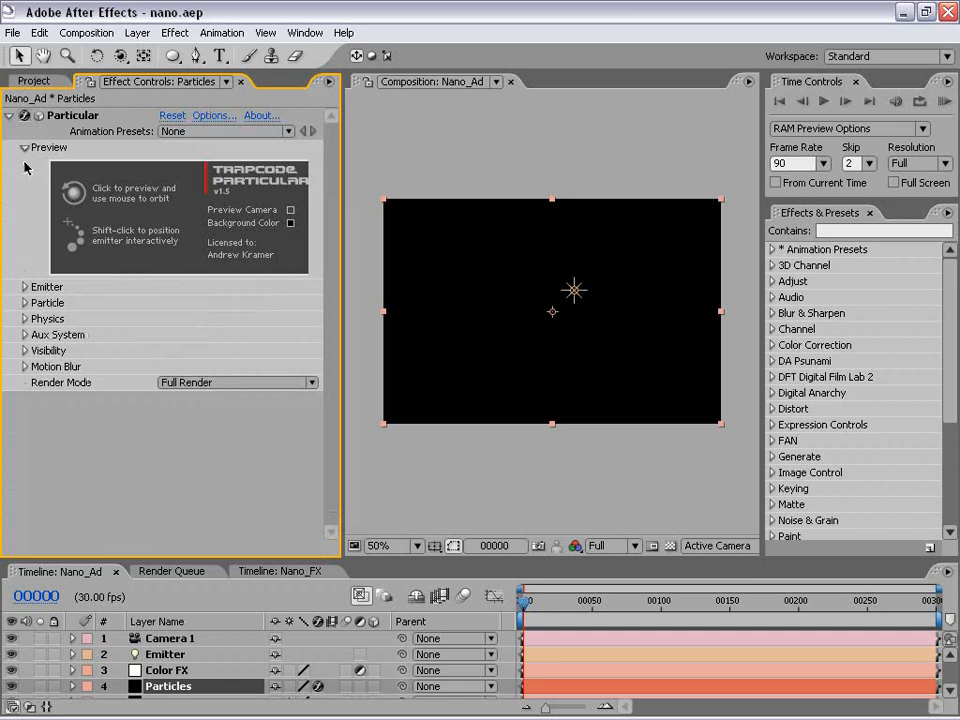
click(24, 303)
scroll(332, 332, down, 2)
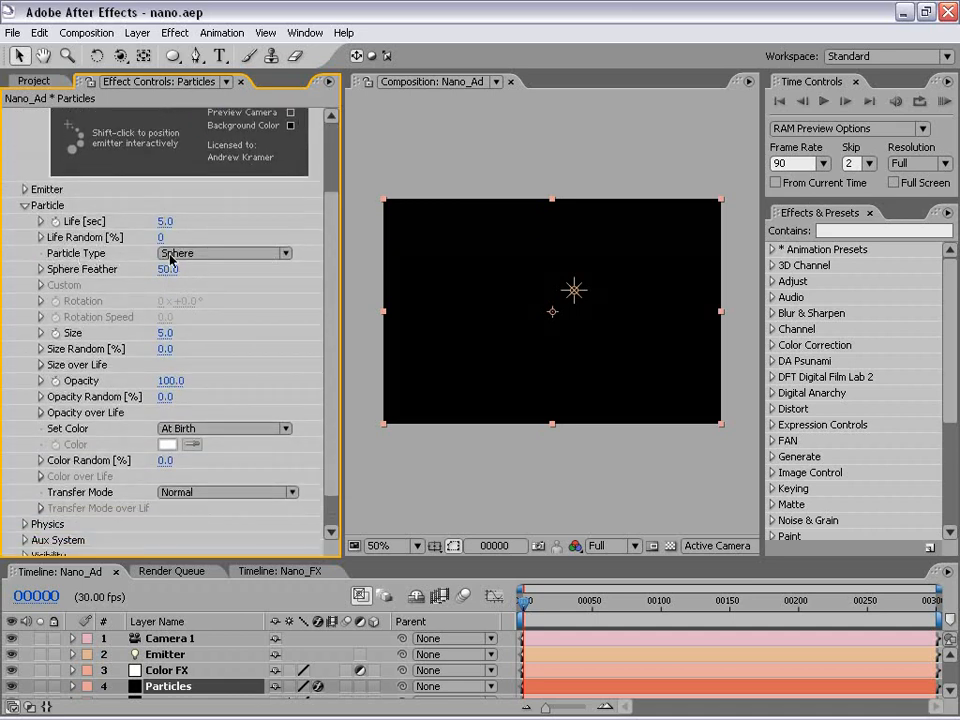
Set the particle type to Custom, using layer Particle_50 with time sampling Start at Birth - Loop.
click(205, 254)
click(197, 337)
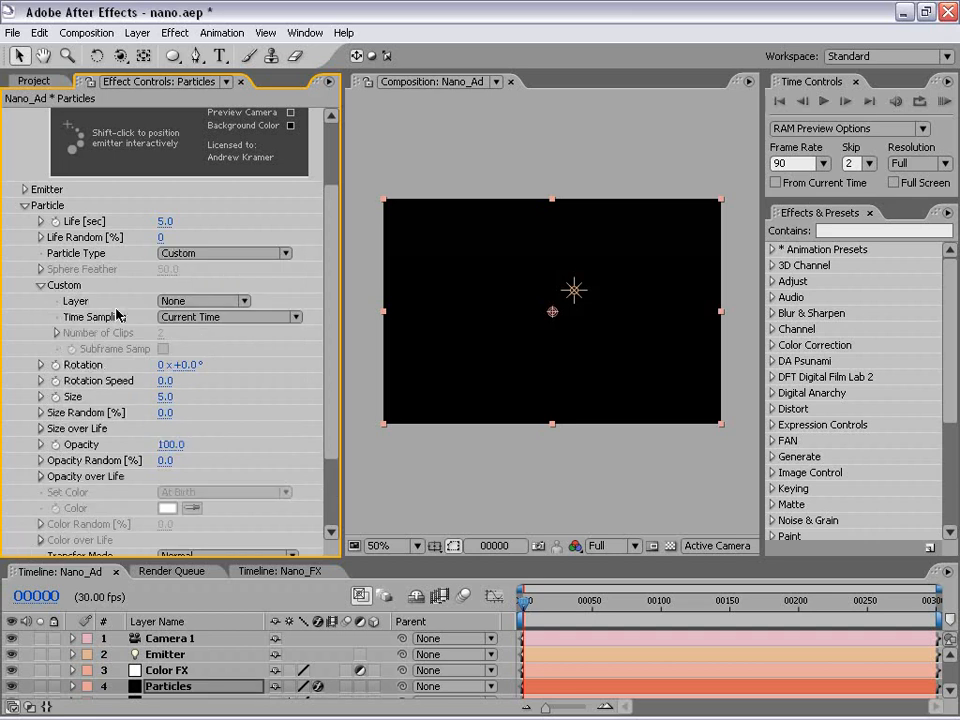
click(168, 302)
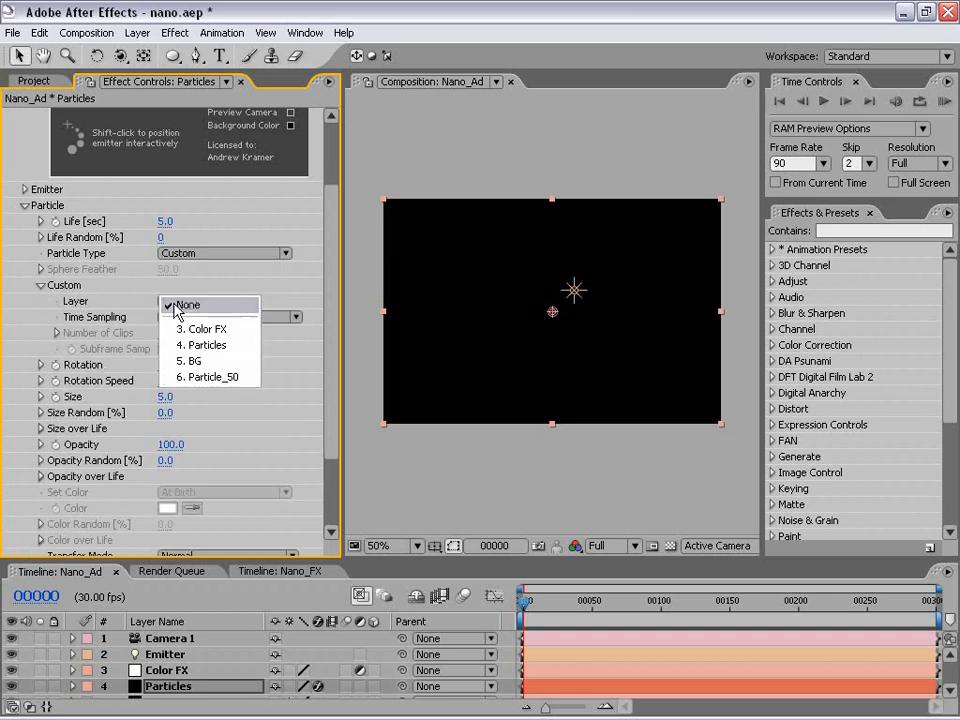
click(240, 378)
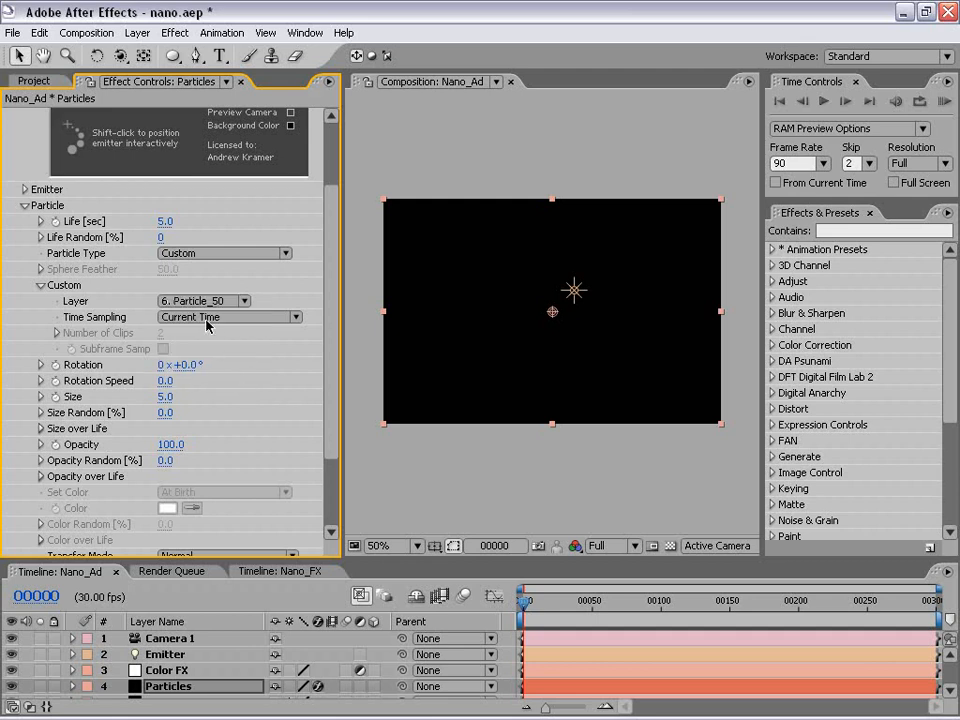
click(172, 317)
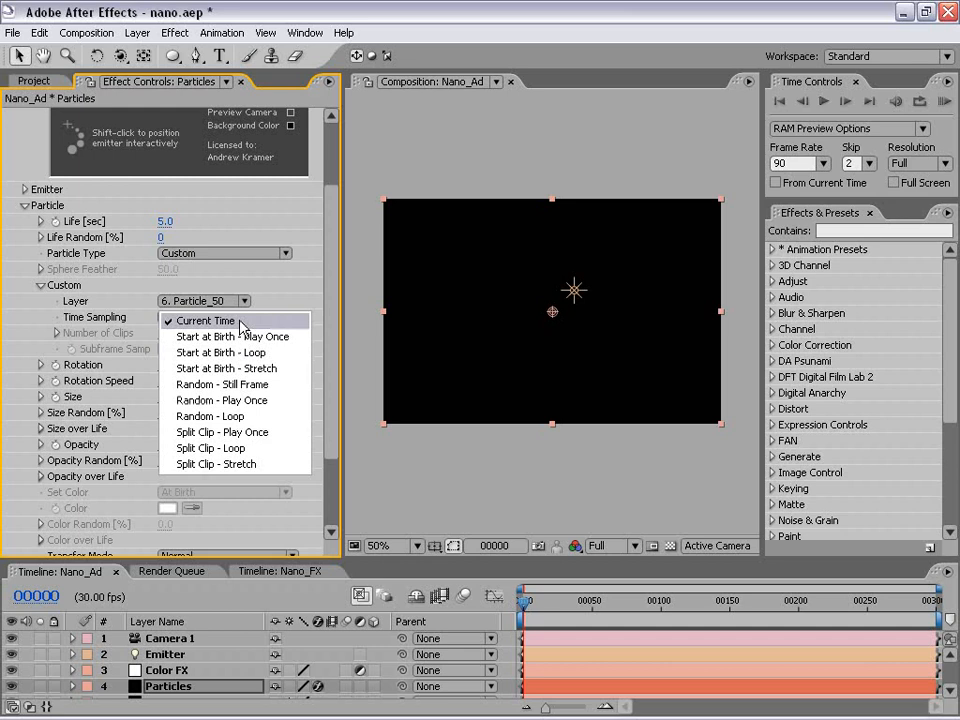
click(279, 362)
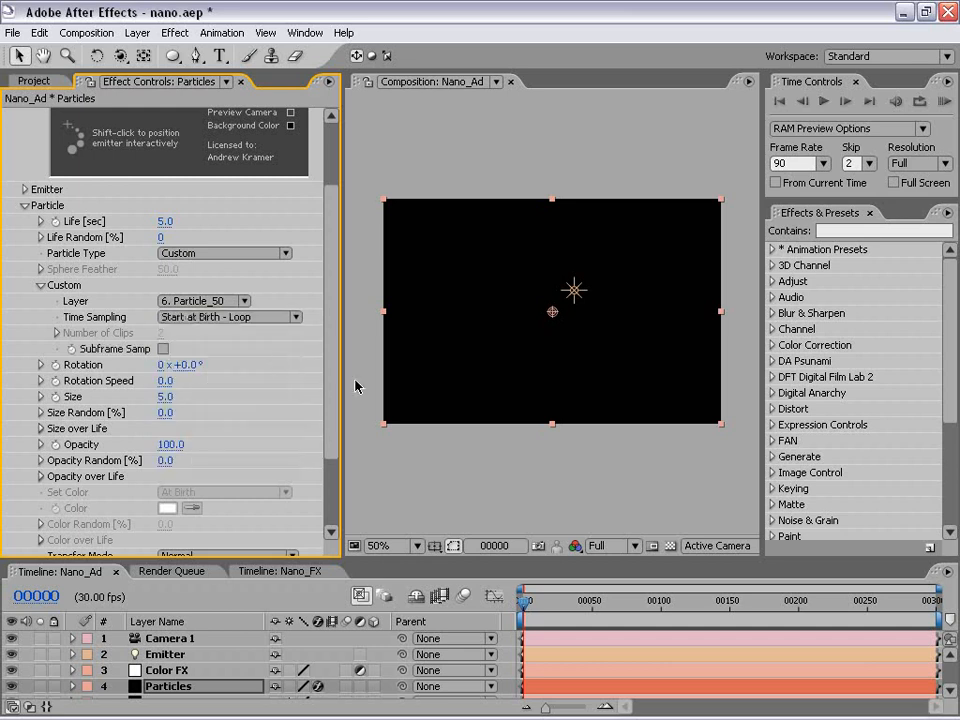
Apply the expression wiggle(.5,100) to the Emitter light's Position, using an enlarged timeline area.
mouse_move(513, 560)
mouse_down()
mouse_move(513, 534)
mouse_move(513, 571)
mouse_up()
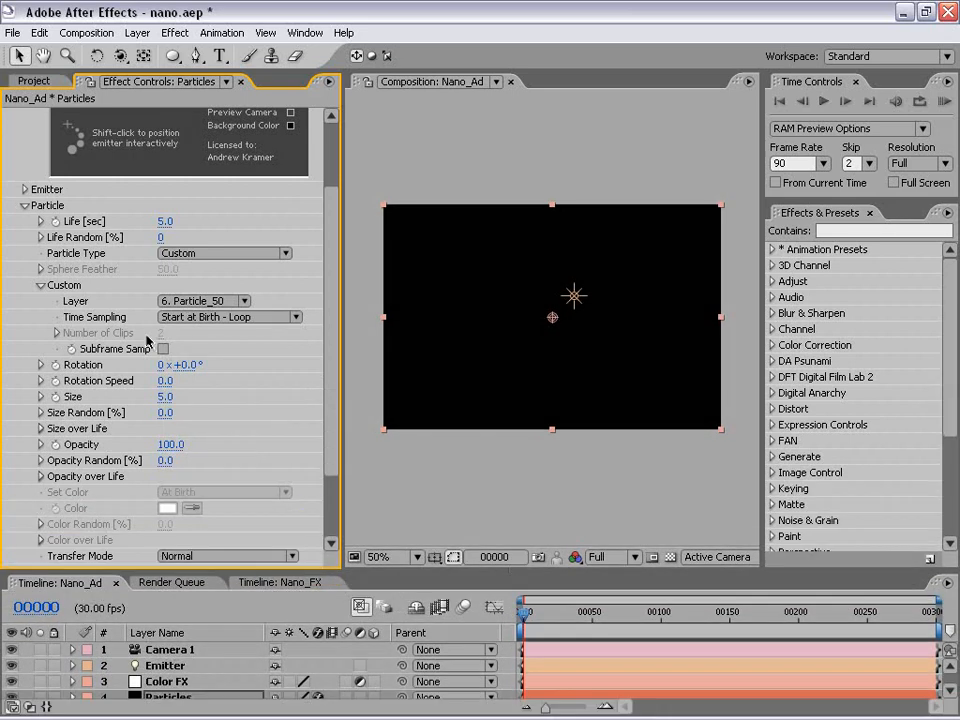
drag(352, 567, 352, 463)
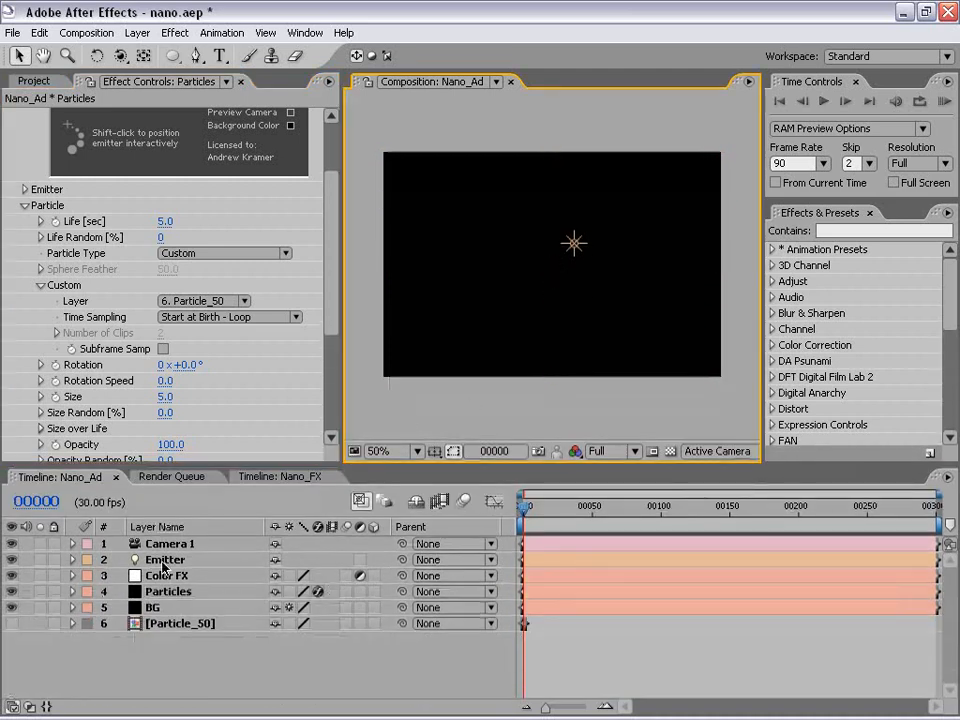
click(165, 560)
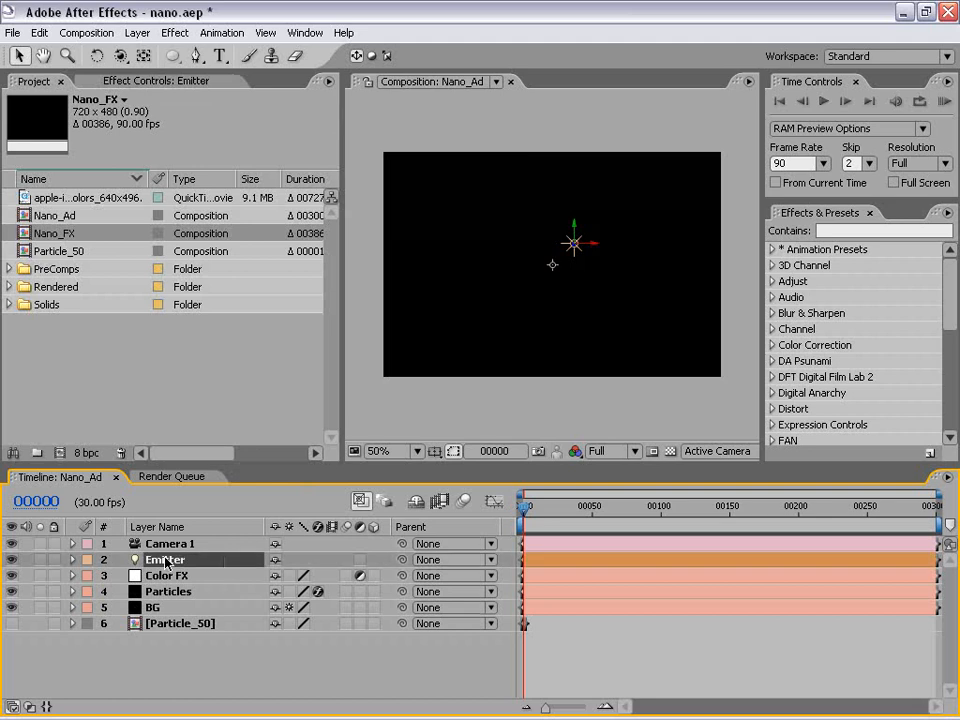
key(p)
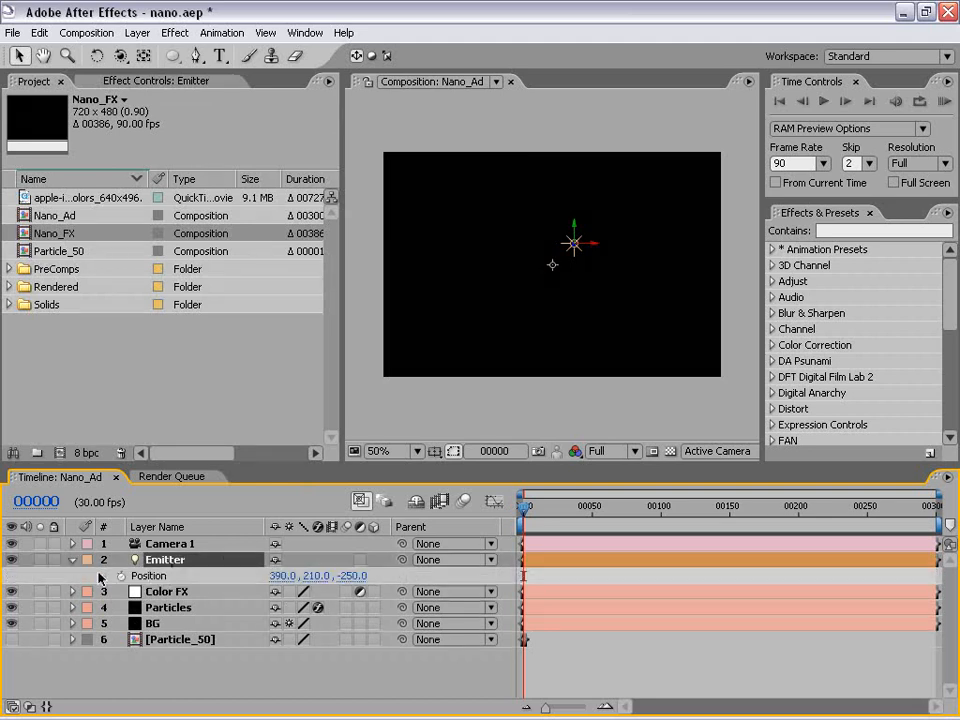
alt+click(121, 576)
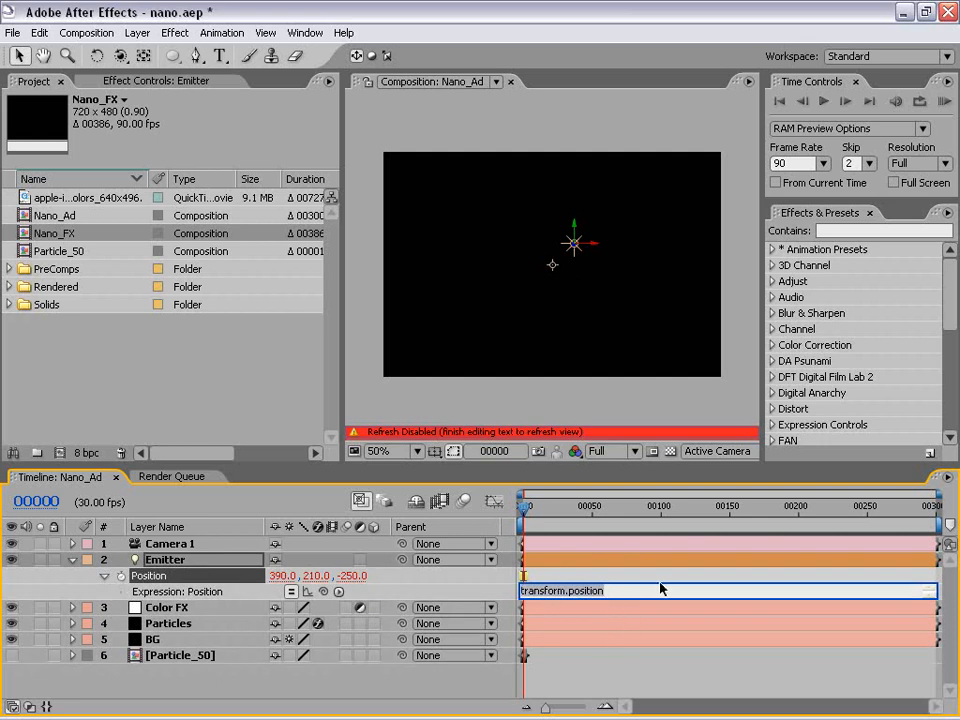
text(wiggle(.5,100)
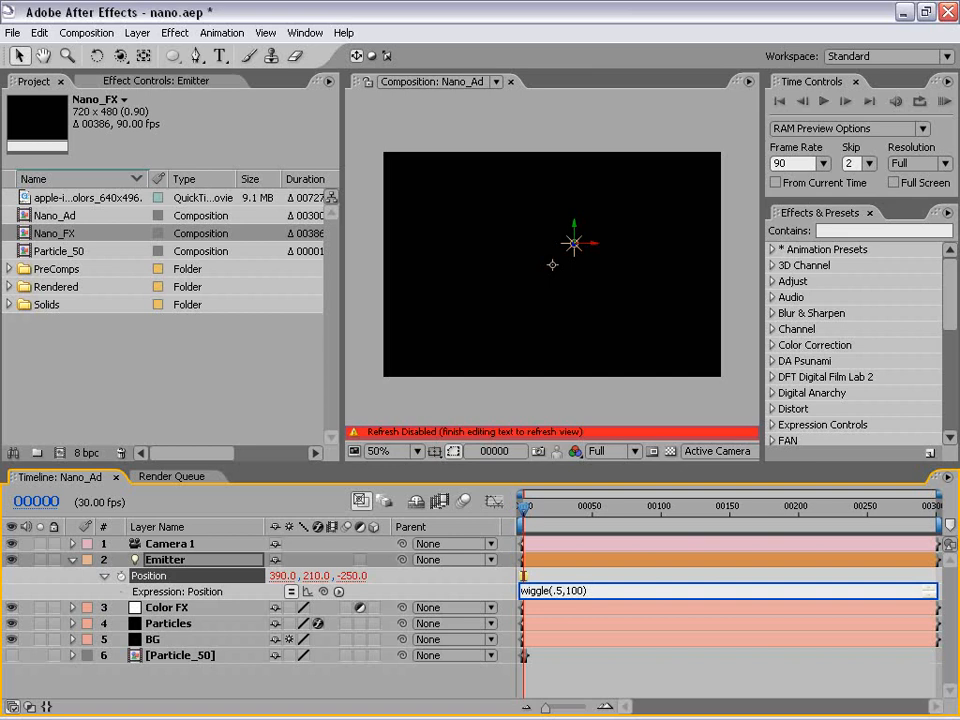
key(ctrl+a)
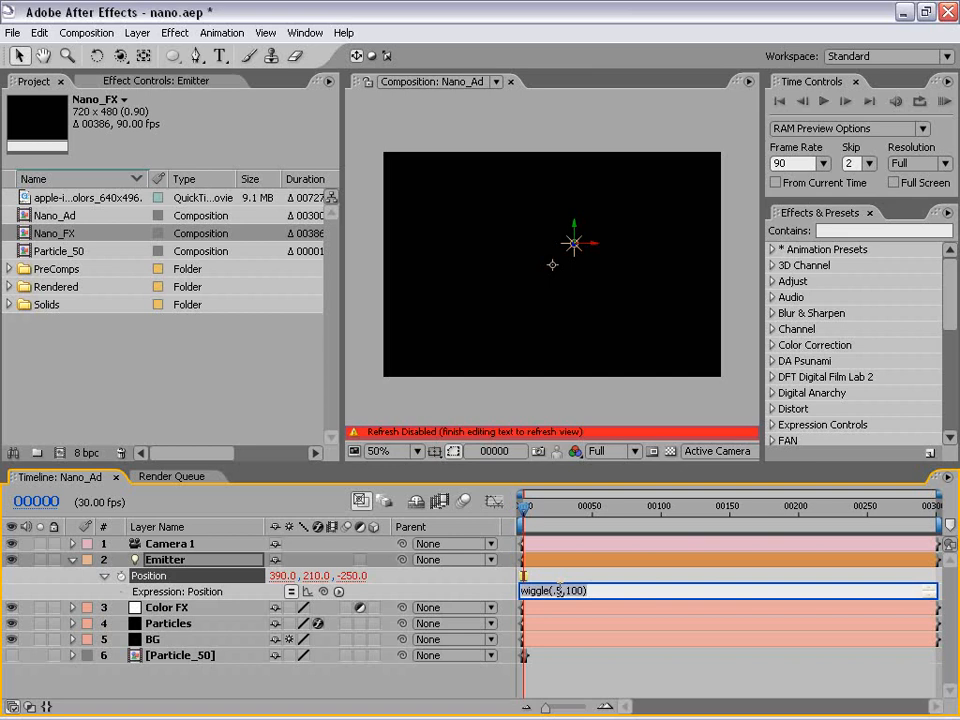
drag(617, 590, 511, 589)
click(608, 588)
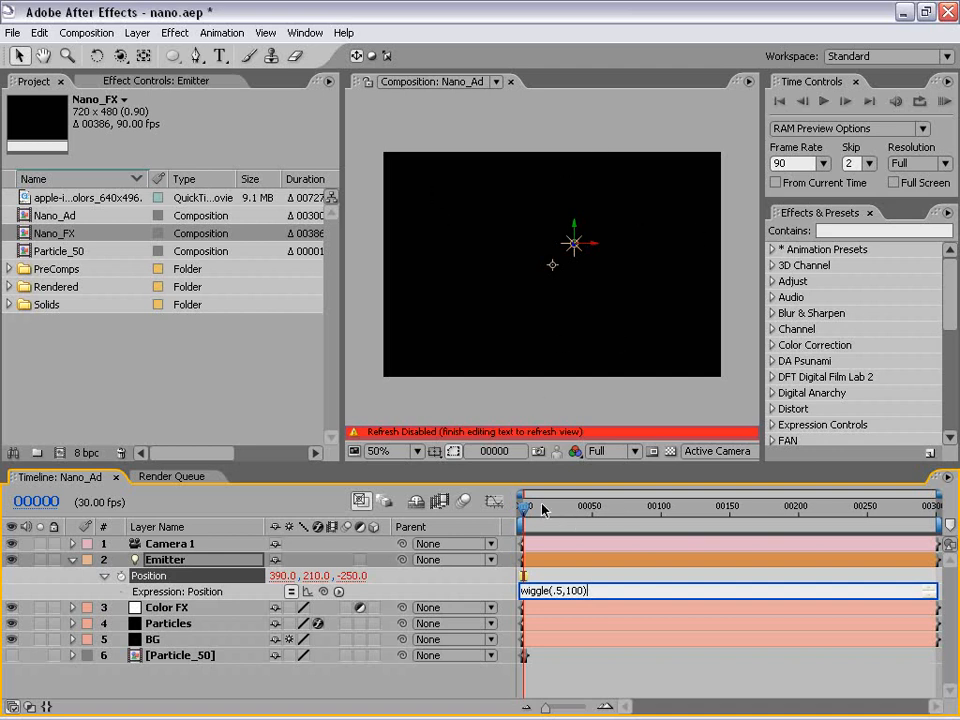
key(KP_Enter)
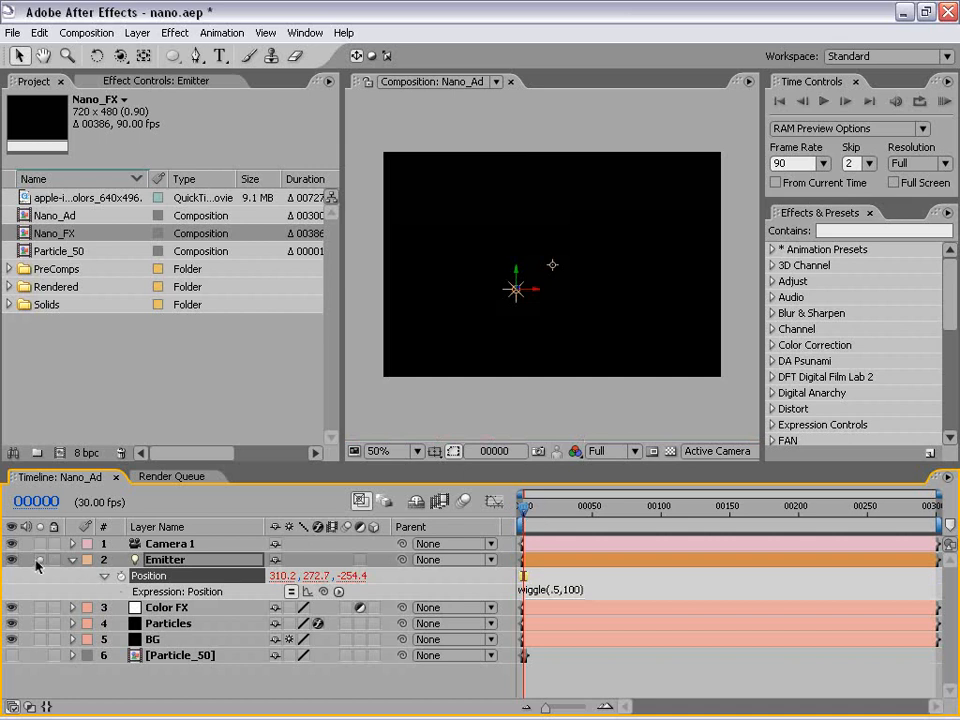
Solo the Emitter layer, RAM preview its wiggling motion, and restore the other layers by turning the solo off.
drag(11, 607, 11, 640)
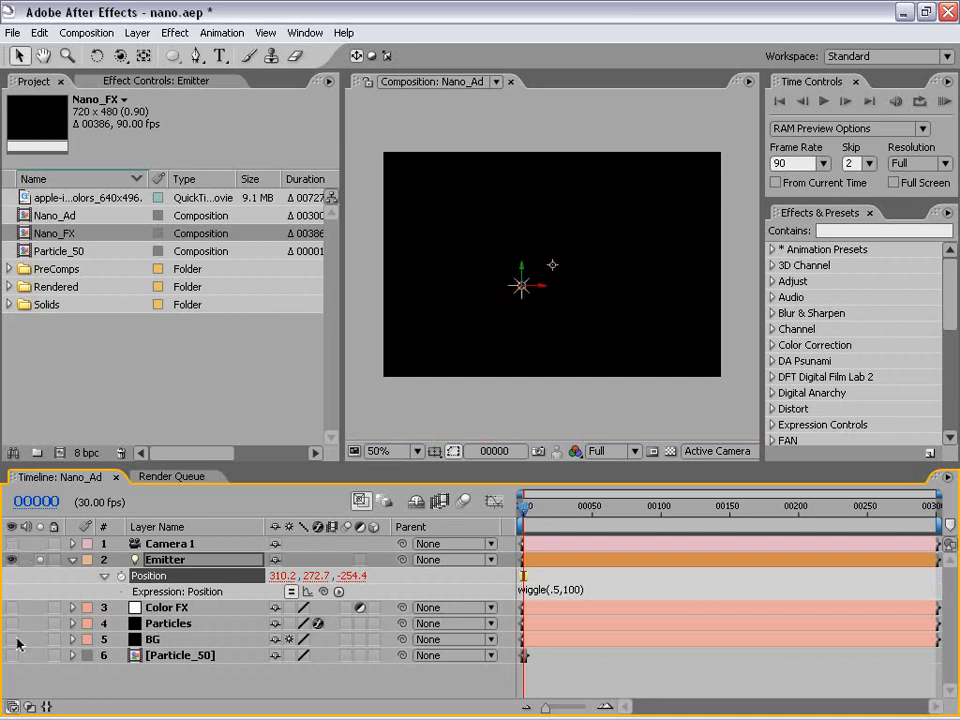
key(KP_0)
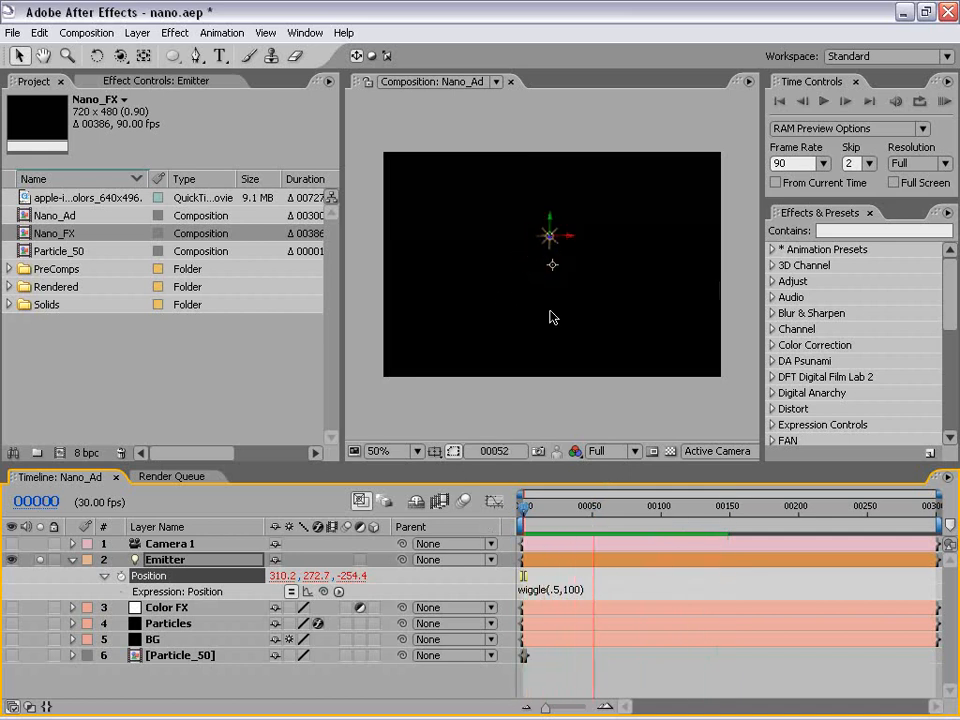
key(space)
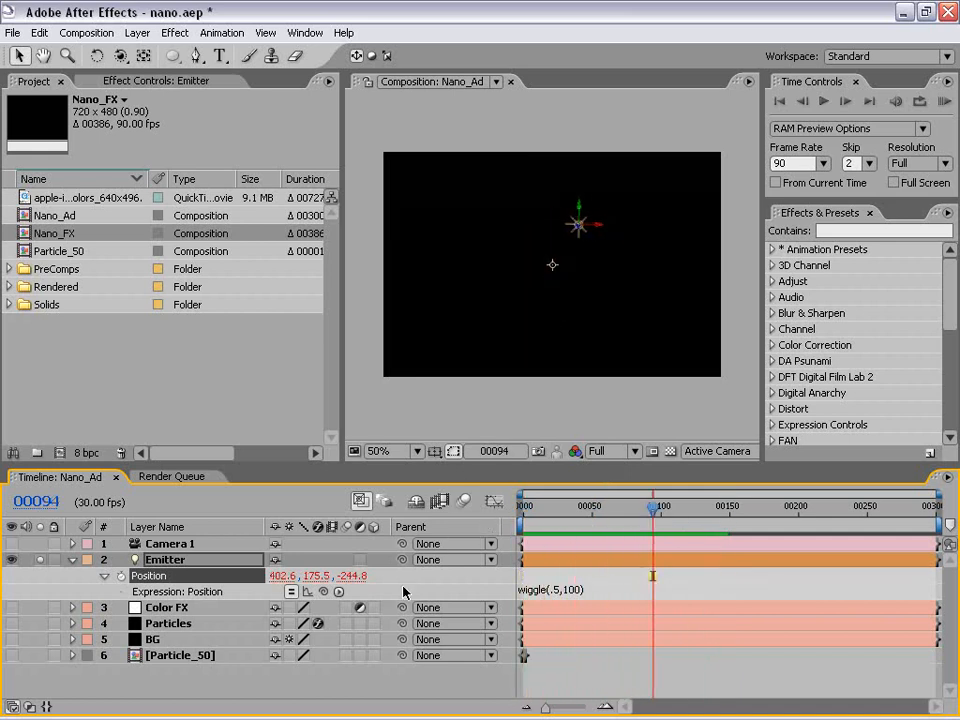
click(42, 561)
drag(11, 607, 11, 639)
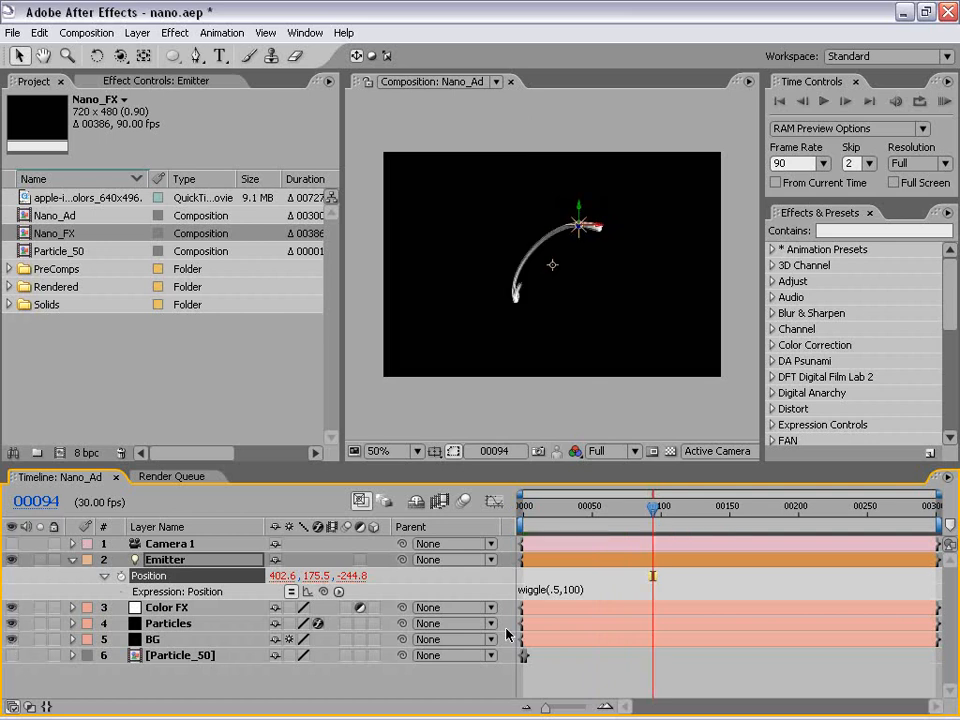
RAM preview the particle streak in a maximized composition view, and return to the normal layout.
key(period)
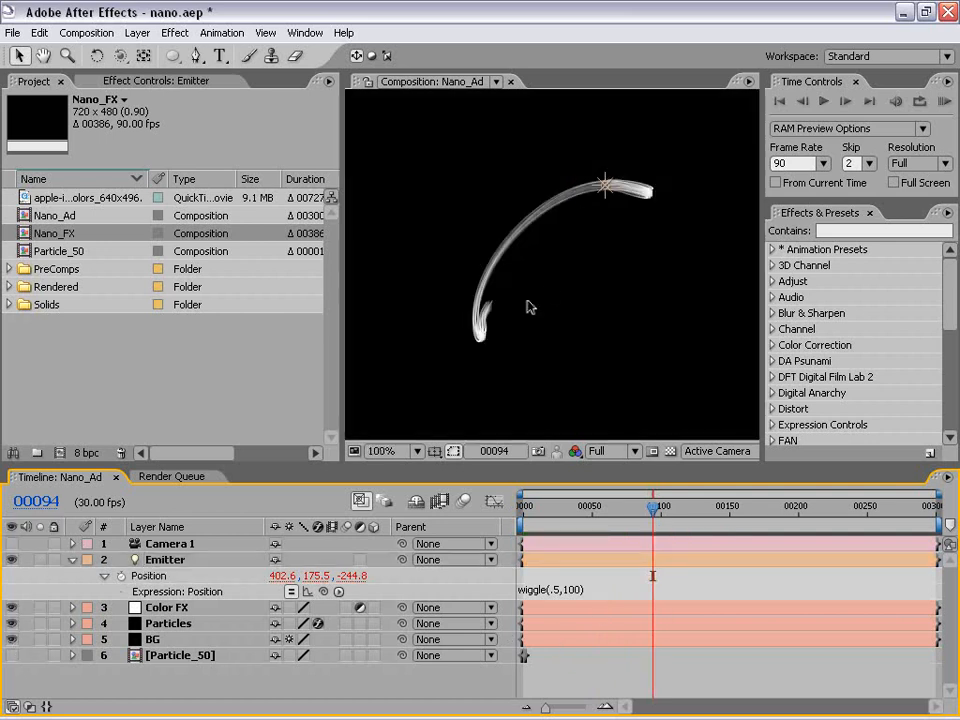
key(grave)
key(KP_0)
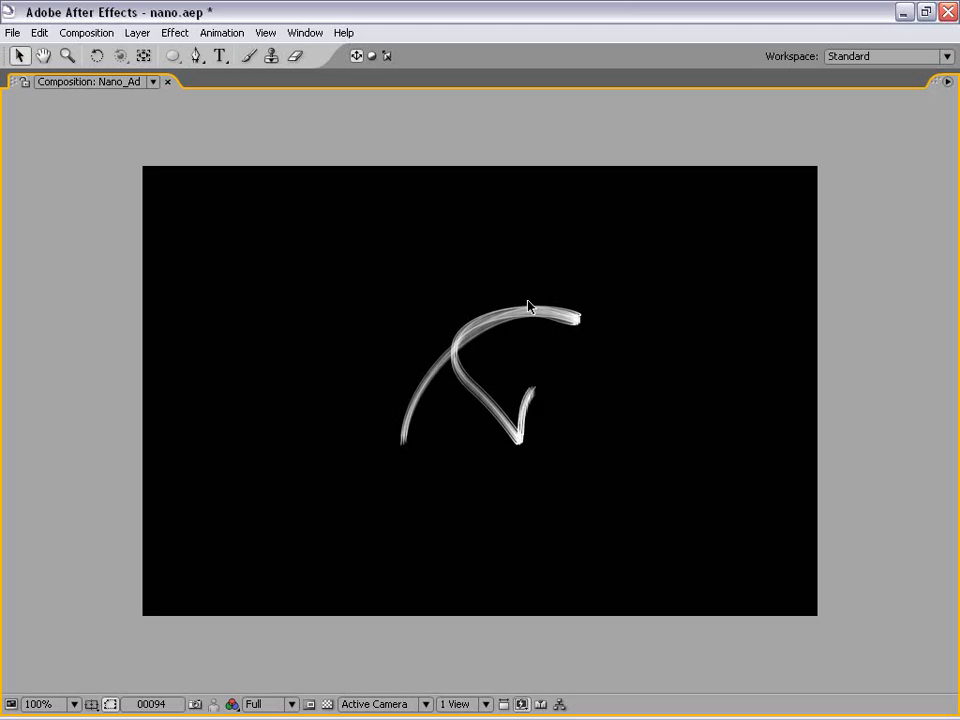
key(space)
key(grave)
key(comma)
Set the Particles layer's particle life to 15 seconds and show the streak at frame 209.
drag(655, 511, 865, 508)
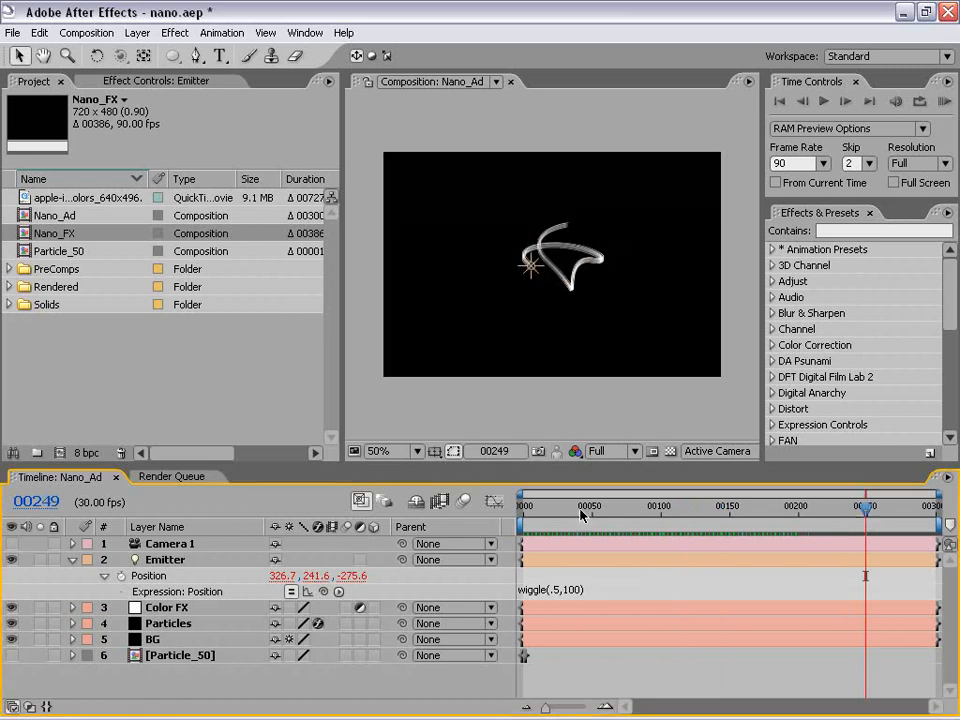
click(165, 623)
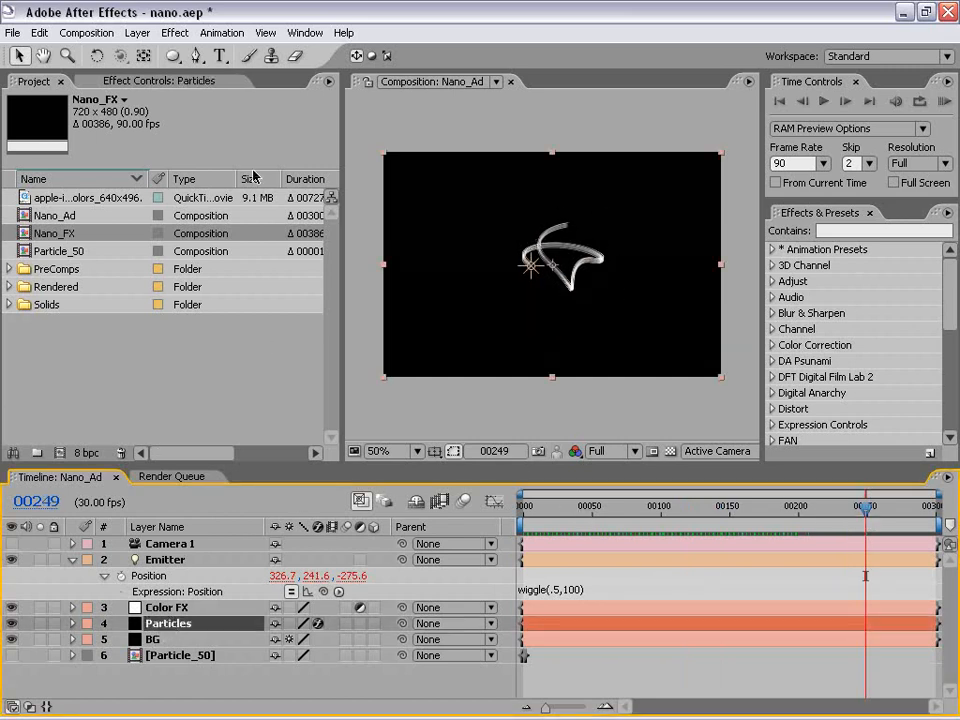
click(133, 77)
drag(330, 232, 330, 313)
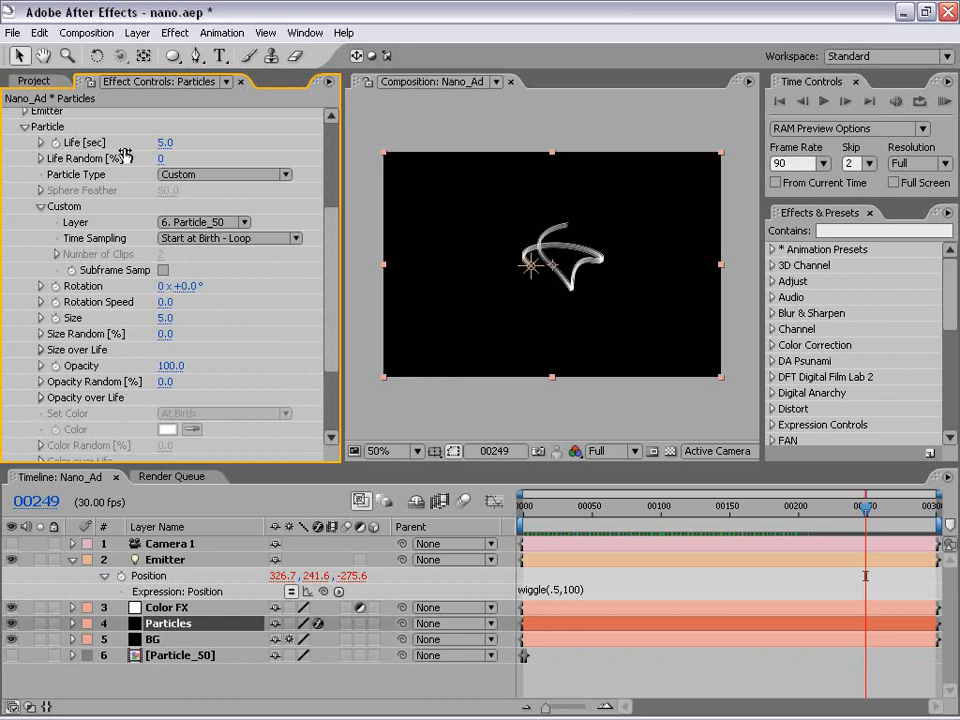
click(166, 142)
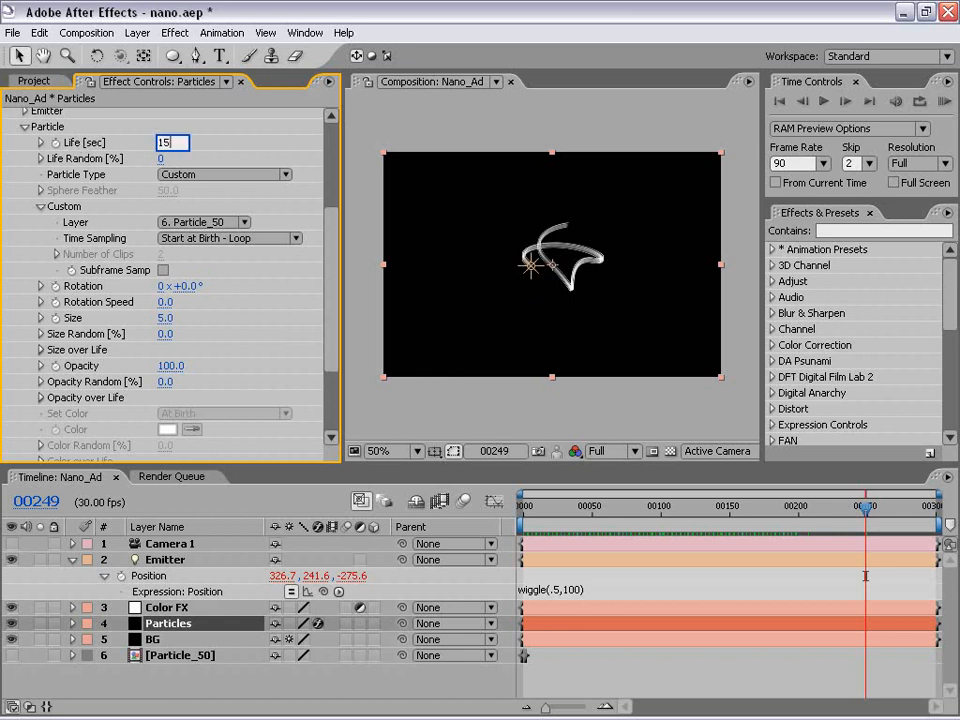
text(15)
key(Return)
drag(862, 516, 809, 516)
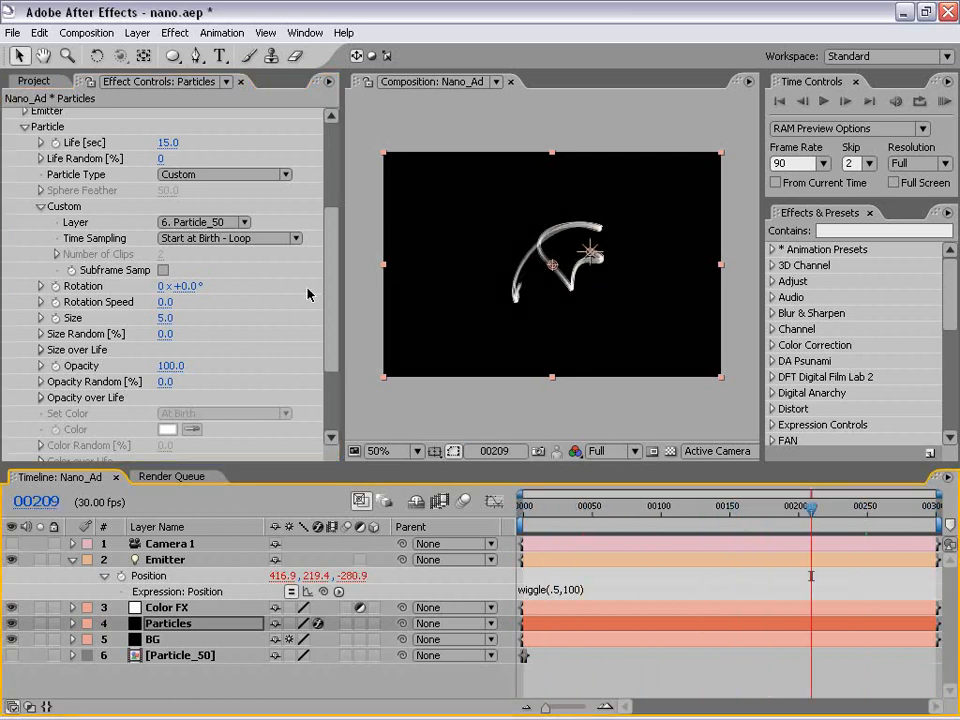
Set the particle opacity to 50 and inspect the streak's bends at 200% magnification.
mouse_move(332, 268)
mouse_down()
mouse_move(332, 278)
mouse_move(333, 257)
mouse_move(332, 284)
mouse_up()
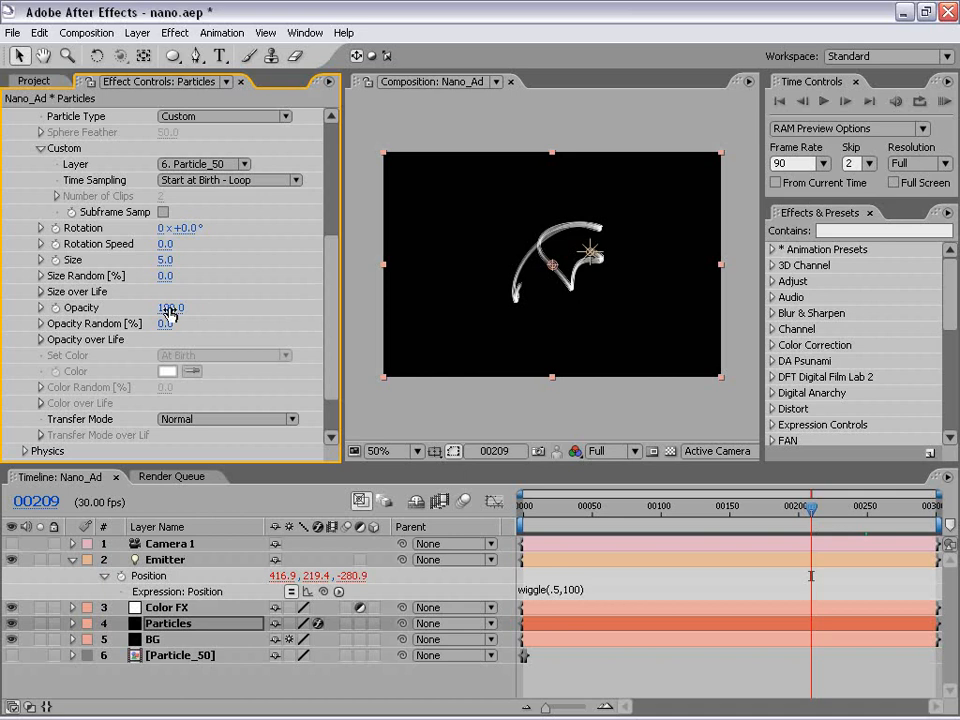
mouse_move(172, 260)
mouse_down()
mouse_move(184, 260)
mouse_move(165, 264)
mouse_up()
click(170, 307)
text(50)
key(Return)
key(period)
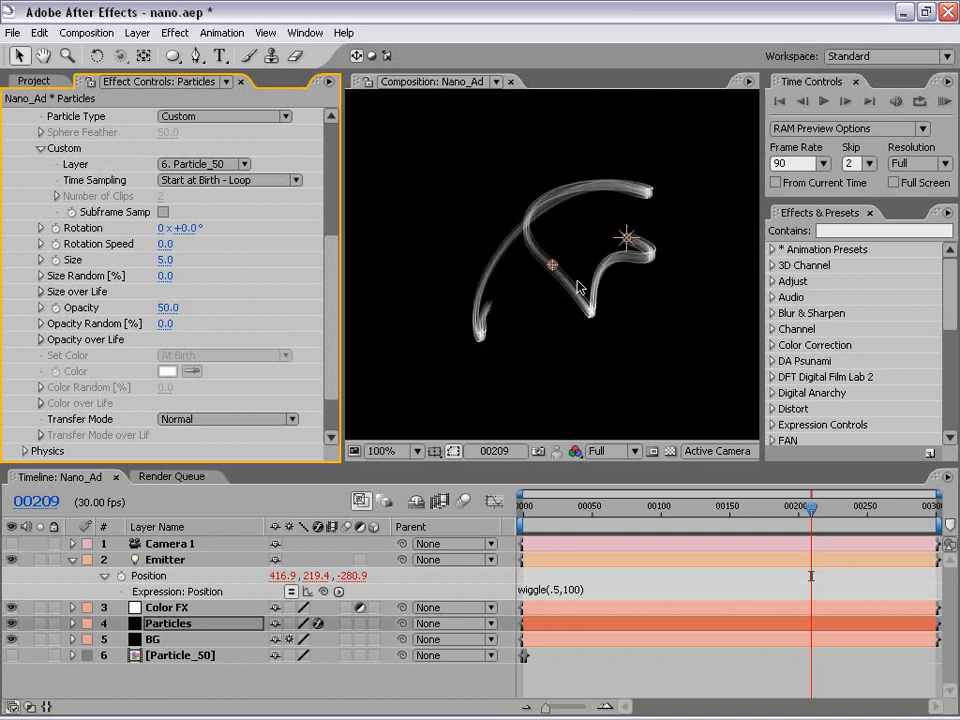
key(period)
key(space)
drag(595, 372, 527, 314)
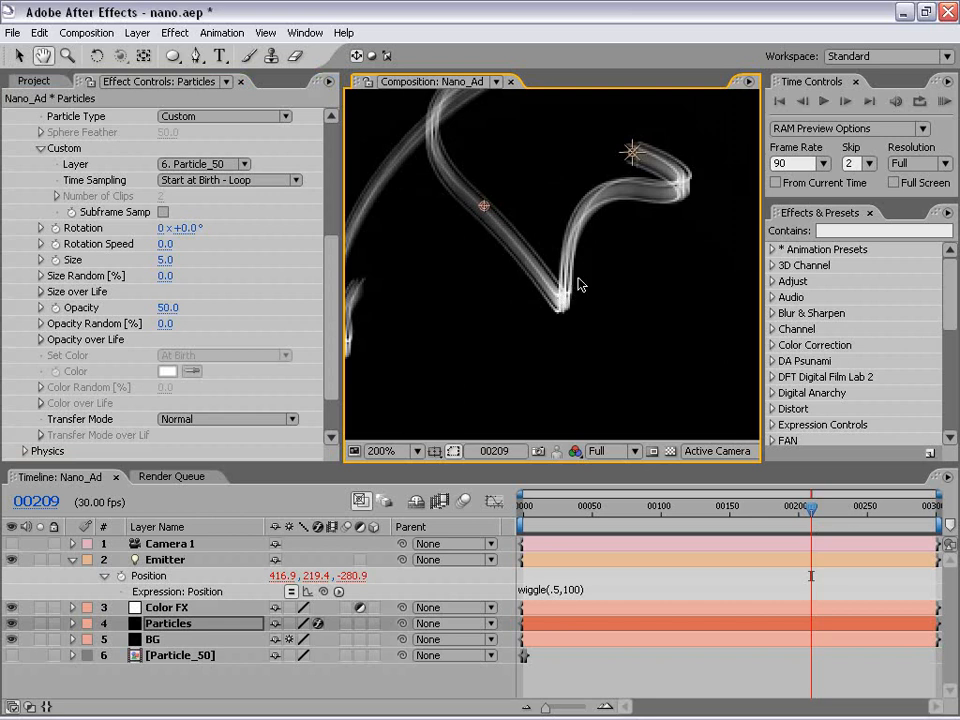
key(comma)
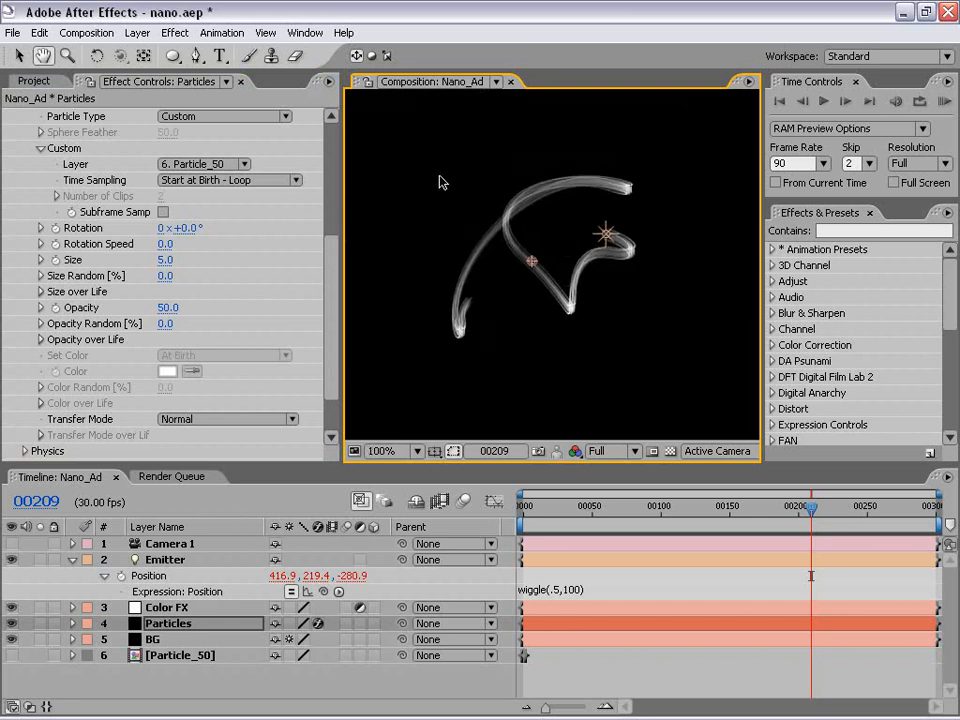
click(575, 667)
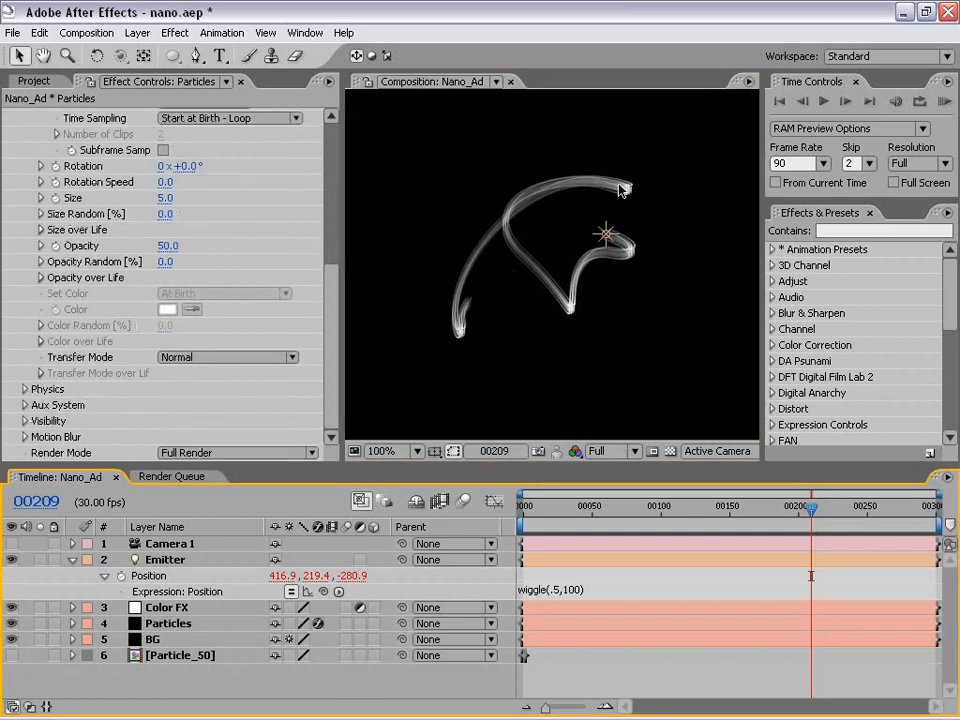
Add the Hue/Saturation effect to the Color FX layer with Colorize enabled.
click(168, 609)
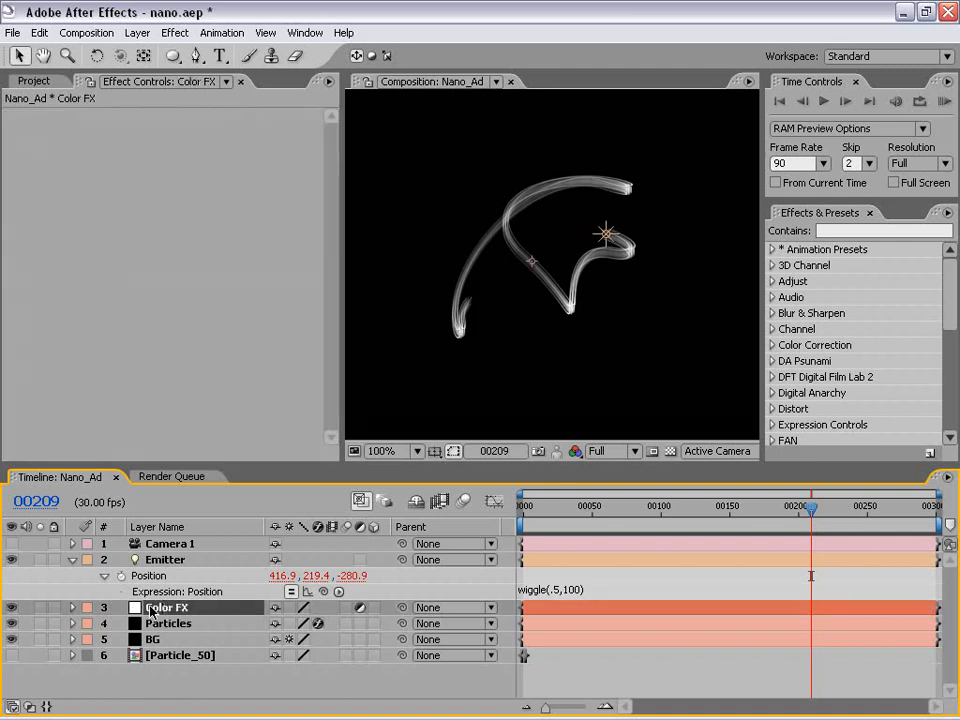
click(176, 35)
mouse_move(292, 198)
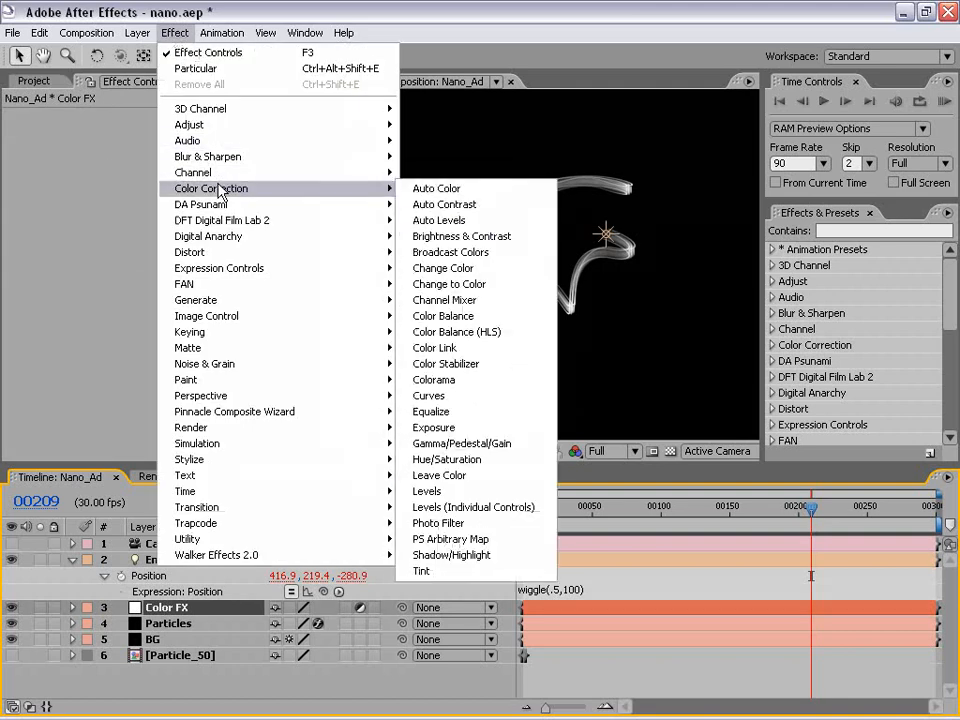
click(446, 459)
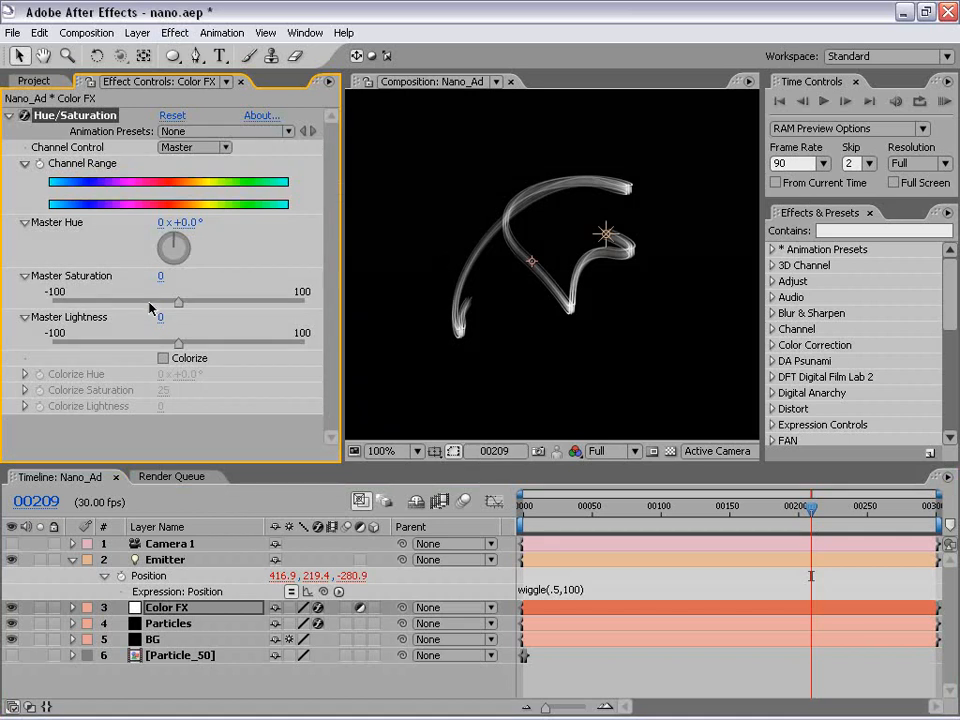
click(163, 359)
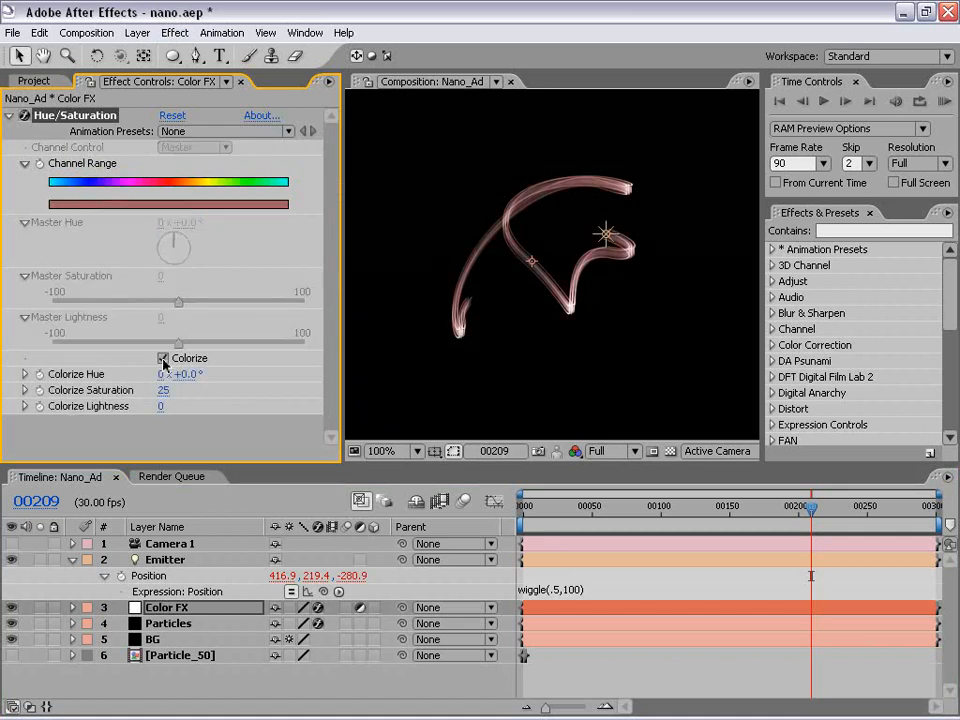
Tint the streak blue with a Colorize Saturation of 43 and a Colorize Hue of 198°.
drag(159, 391, 170, 390)
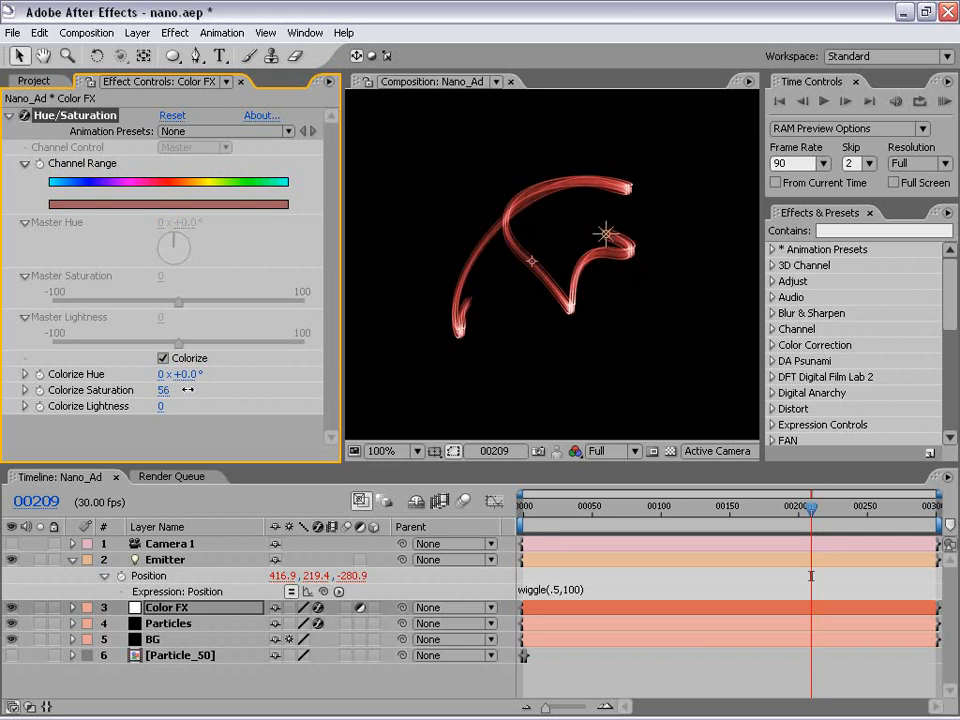
scroll(632, 285, up, 1)
scroll(530, 311, down, 1)
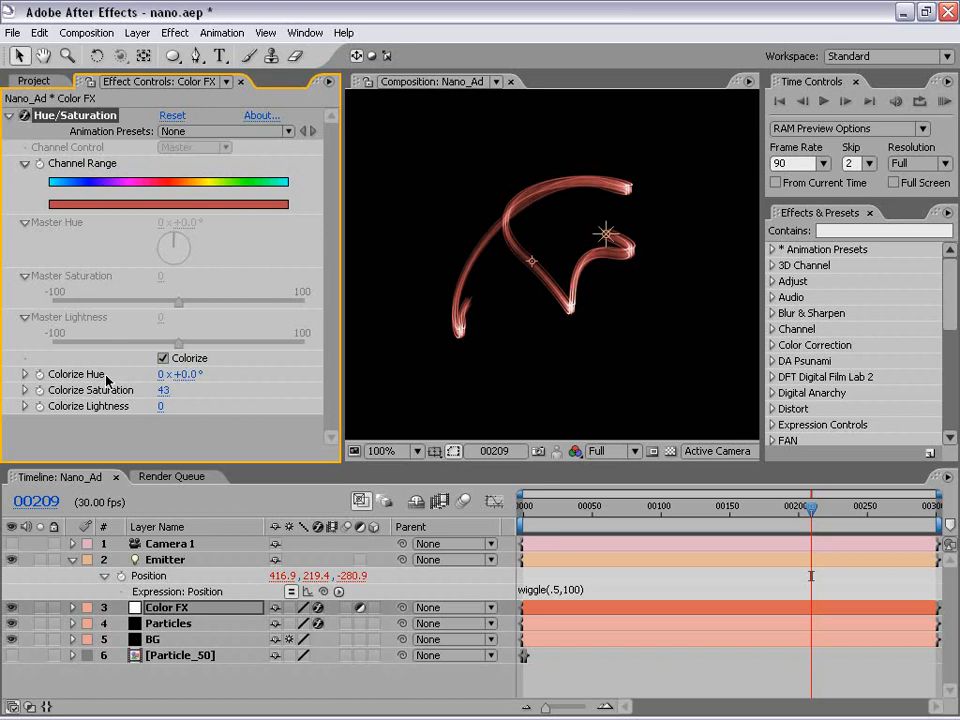
drag(186, 382, 360, 373)
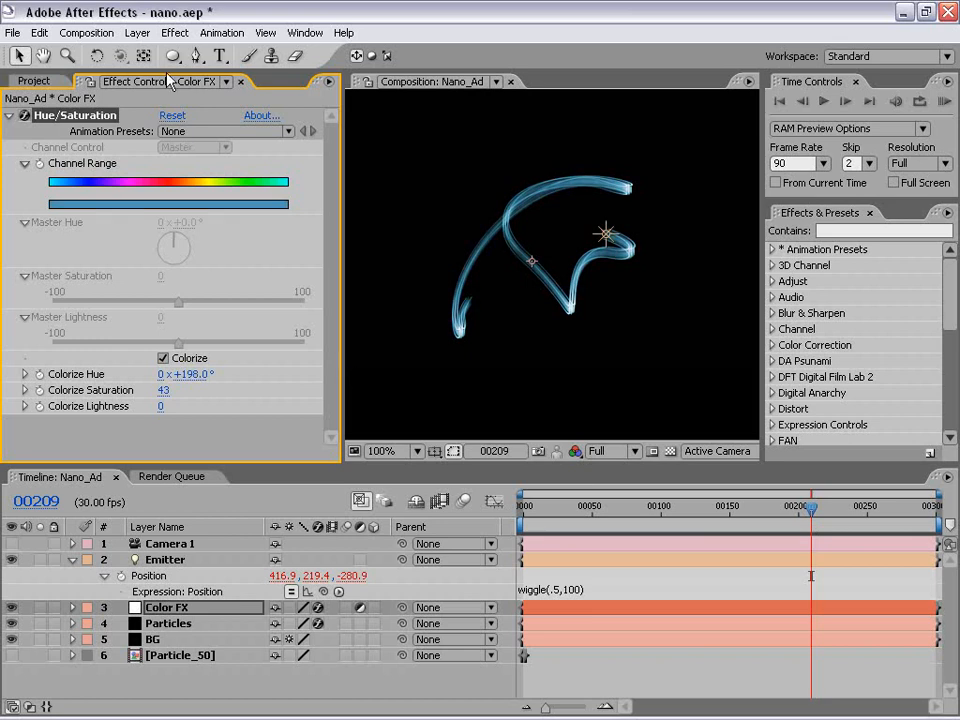
Add the Stylize Glow effect to the Color FX layer.
click(175, 32)
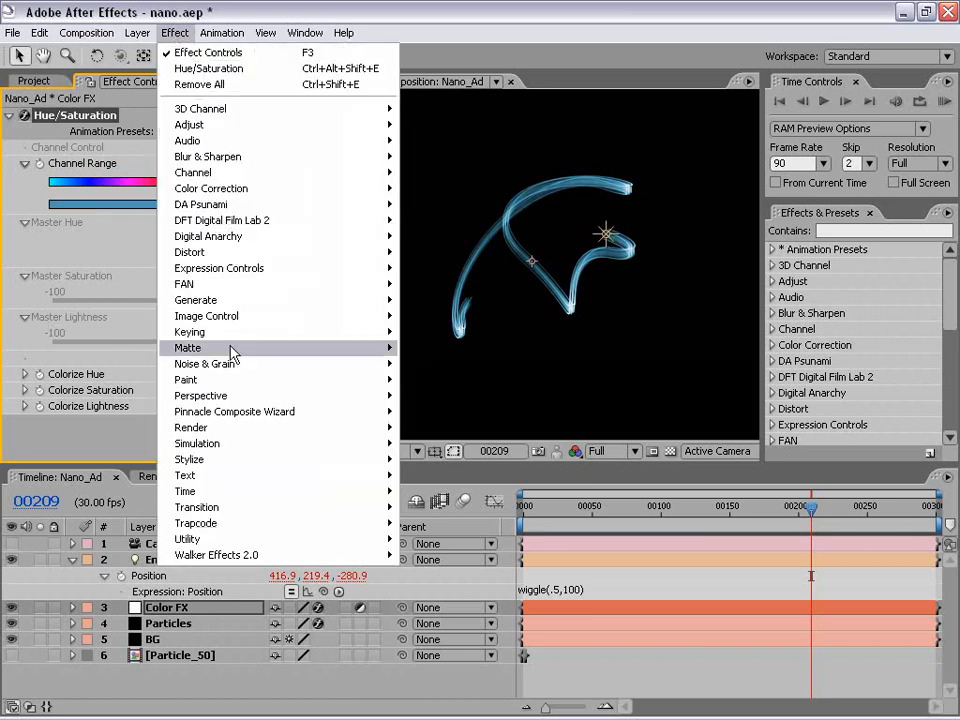
mouse_move(205, 463)
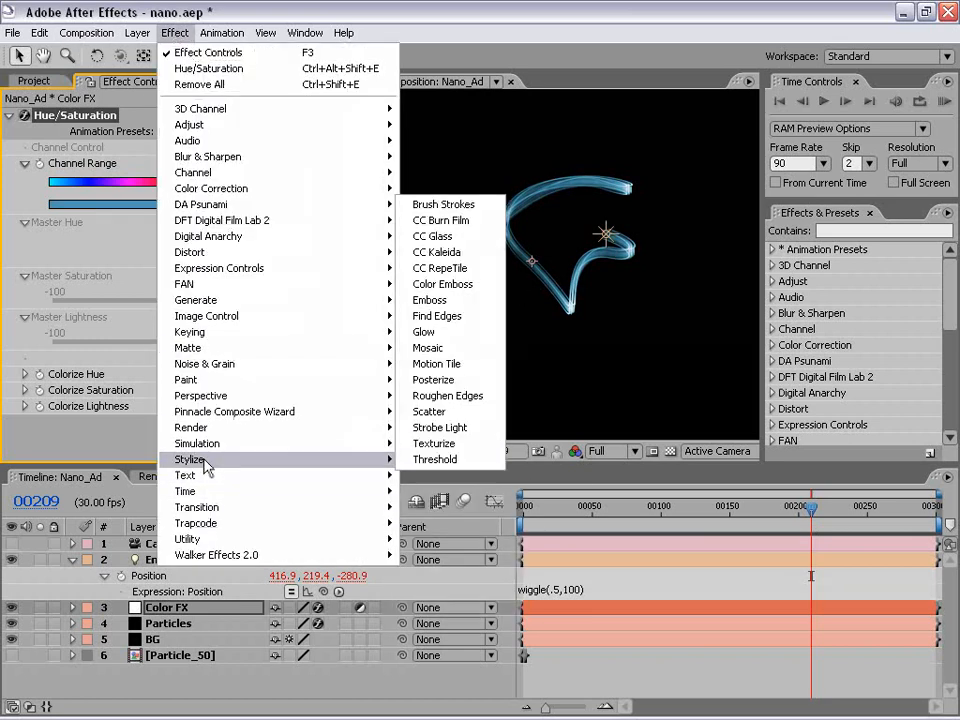
click(428, 332)
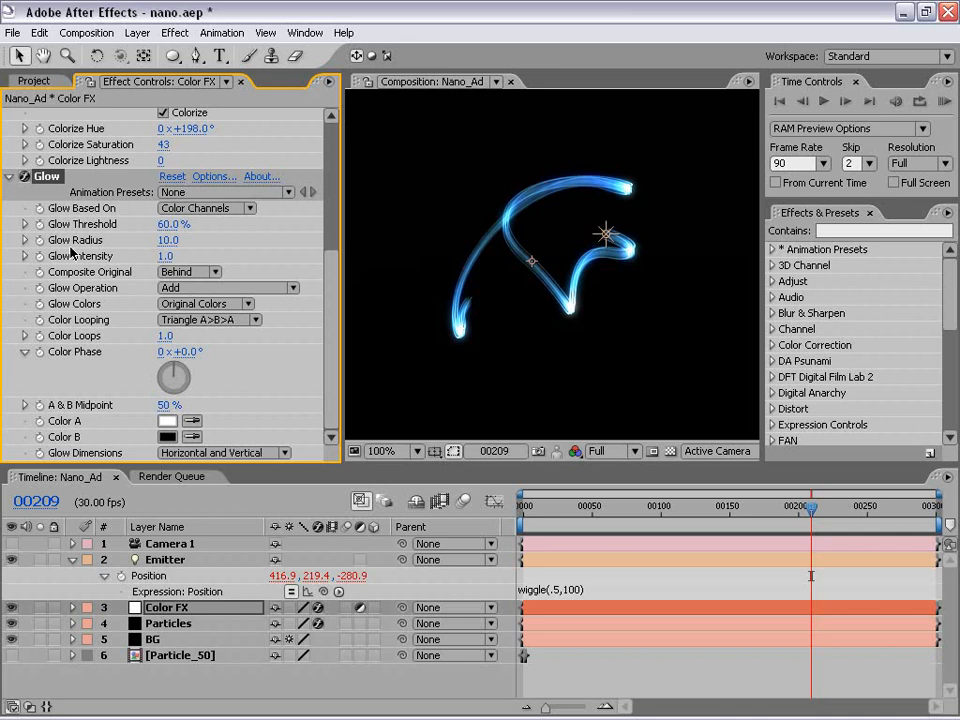
Set the Glow effect's radius to 36 and intensity to 2.4, and lower its threshold.
drag(168, 240, 345, 253)
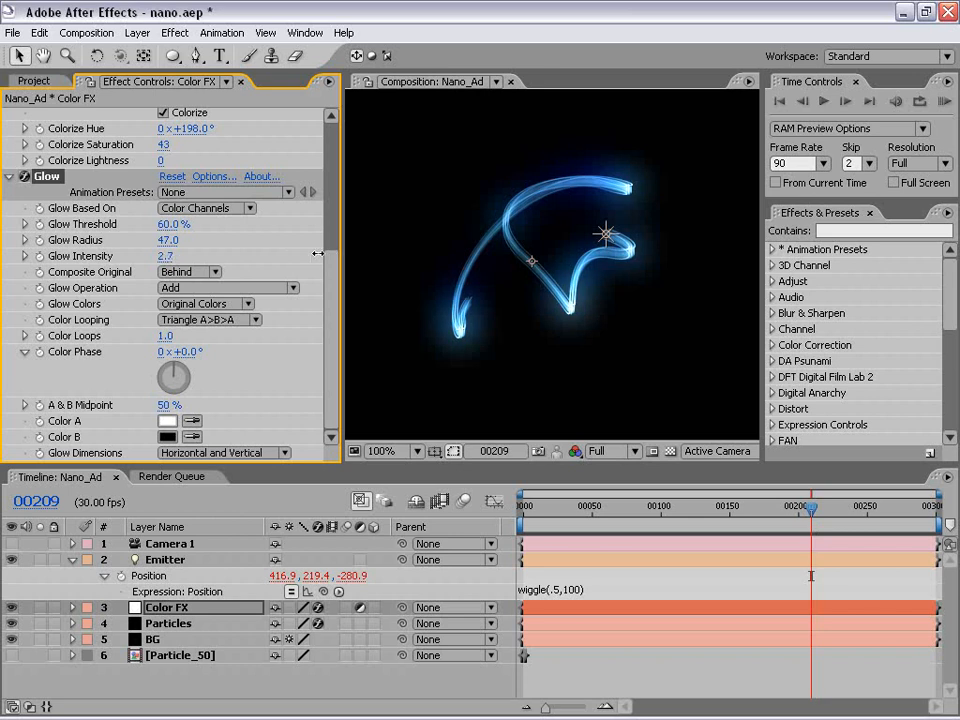
mouse_move(167, 240)
mouse_down()
mouse_move(190, 240)
mouse_move(142, 240)
mouse_move(158, 241)
mouse_up()
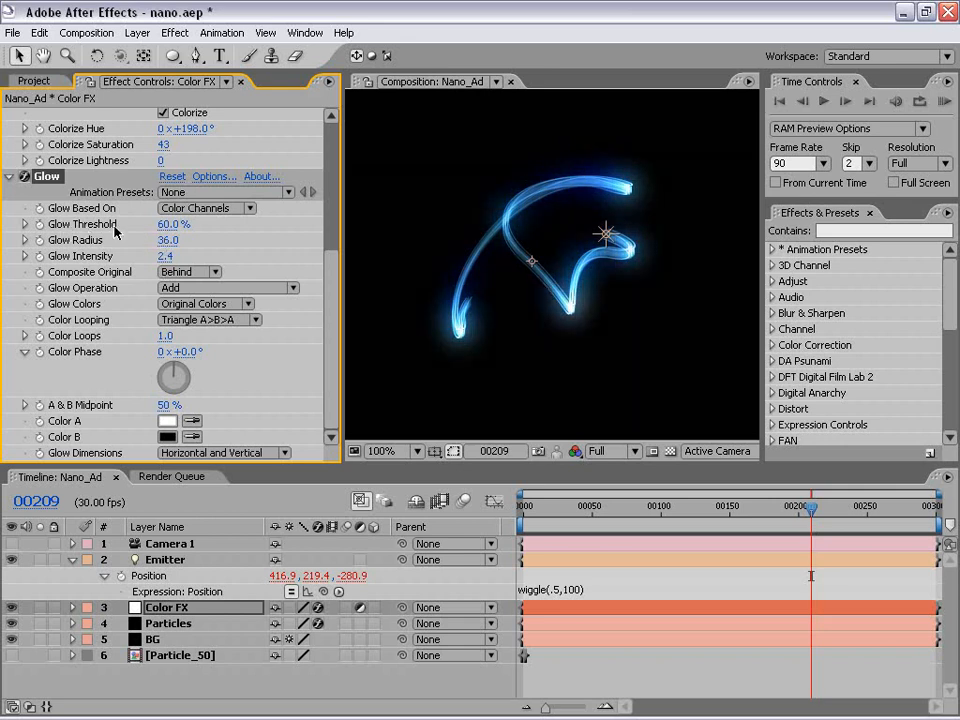
click(170, 224)
text(5)
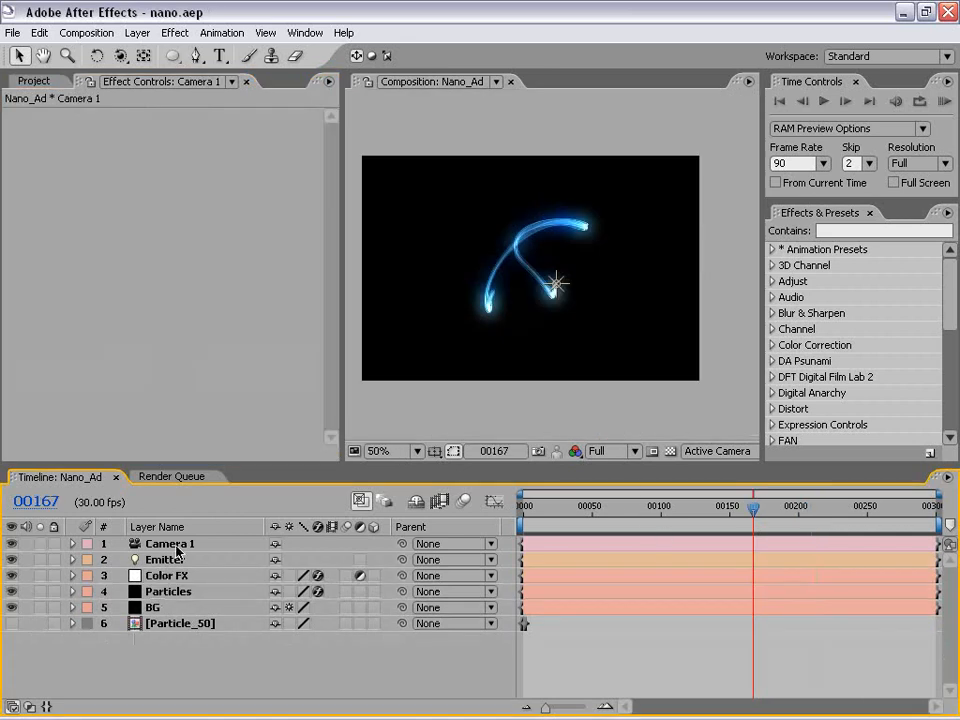
Reveal Camera 1's Position and Point of Interest and track the camera forward to Z values of -480 and 220.
click(184, 547)
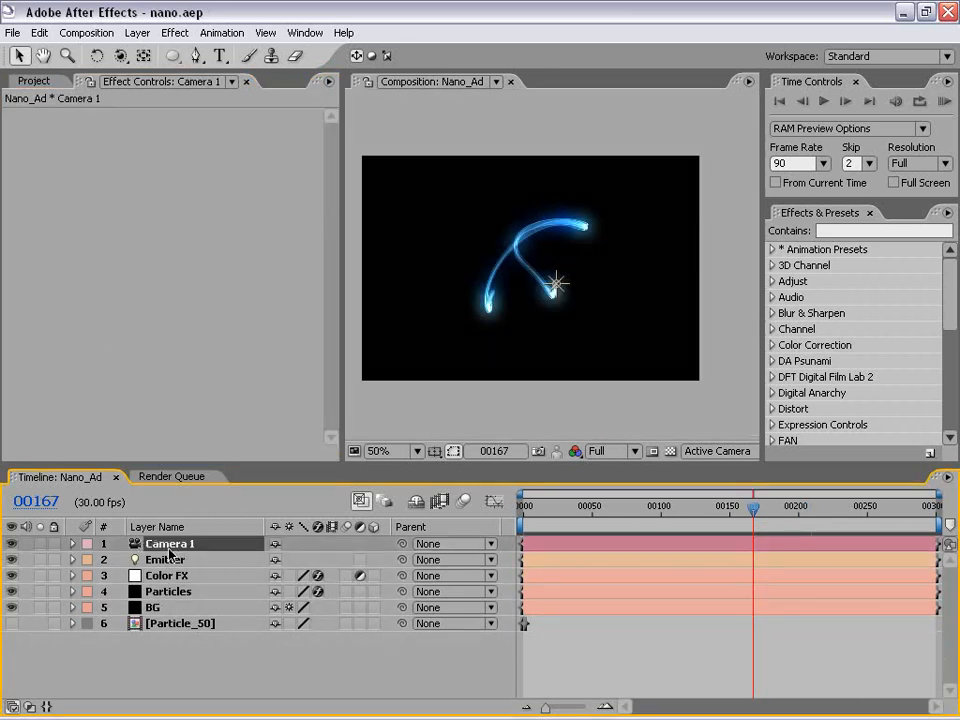
key(p)
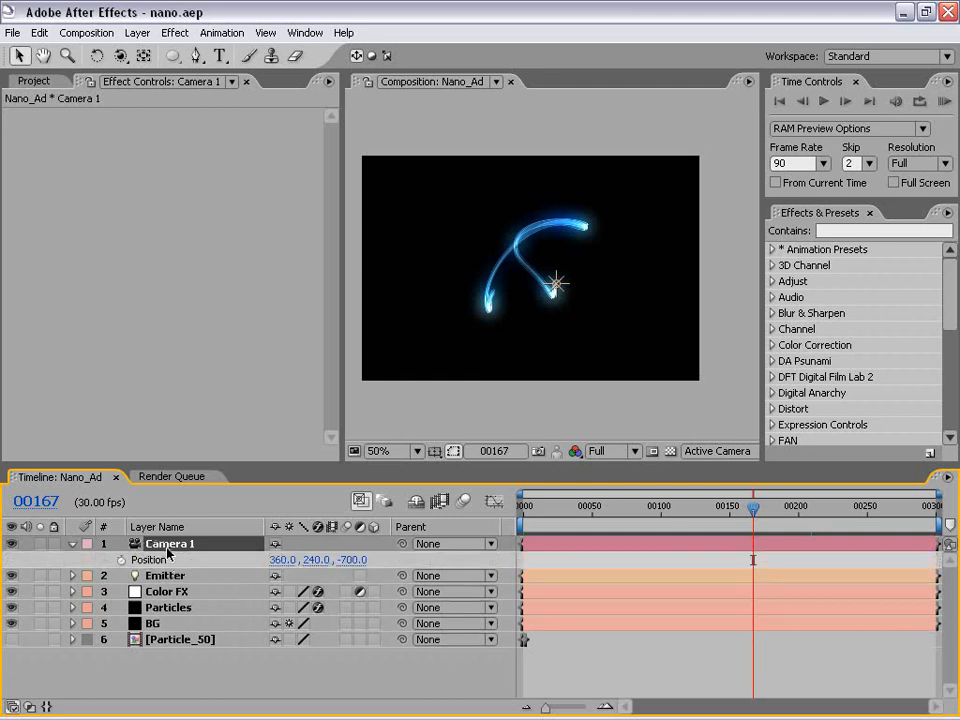
key(shift+a)
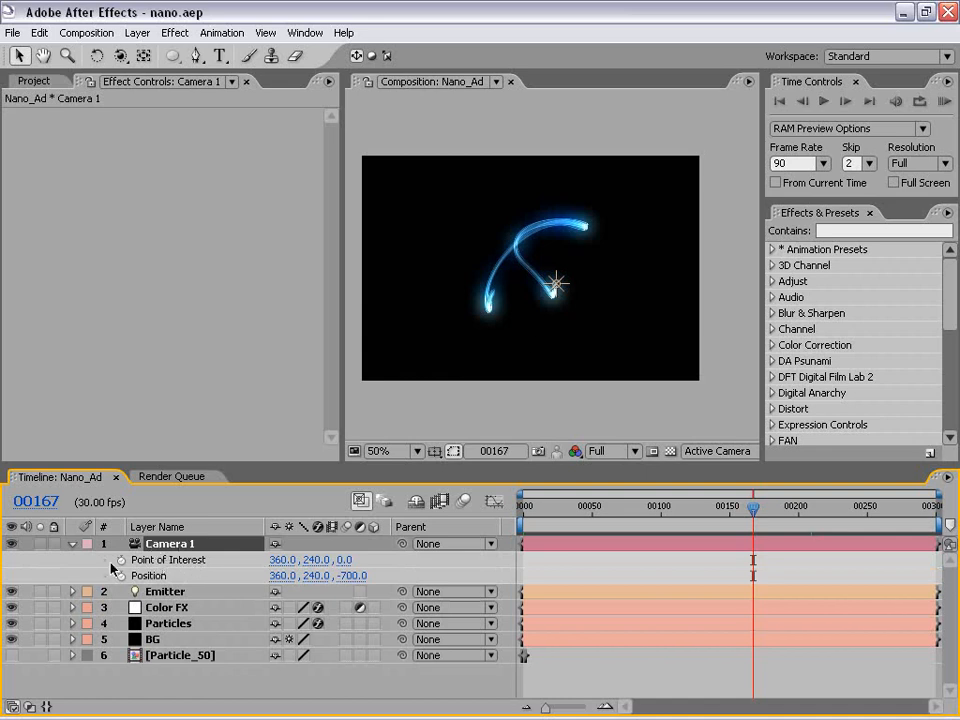
drag(117, 67, 175, 103)
drag(580, 325, 530, 247)
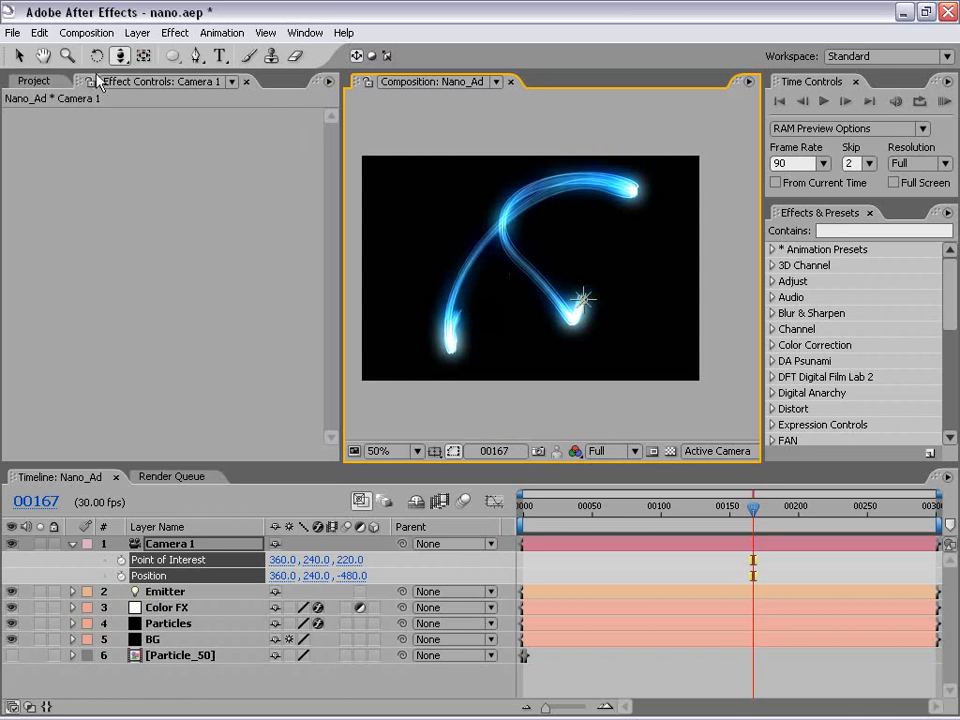
Try to orbit Camera 1 around the streak and undo the camera move.
drag(120, 58, 140, 59)
drag(580, 280, 527, 238)
key(ctrl+z)
key(v)
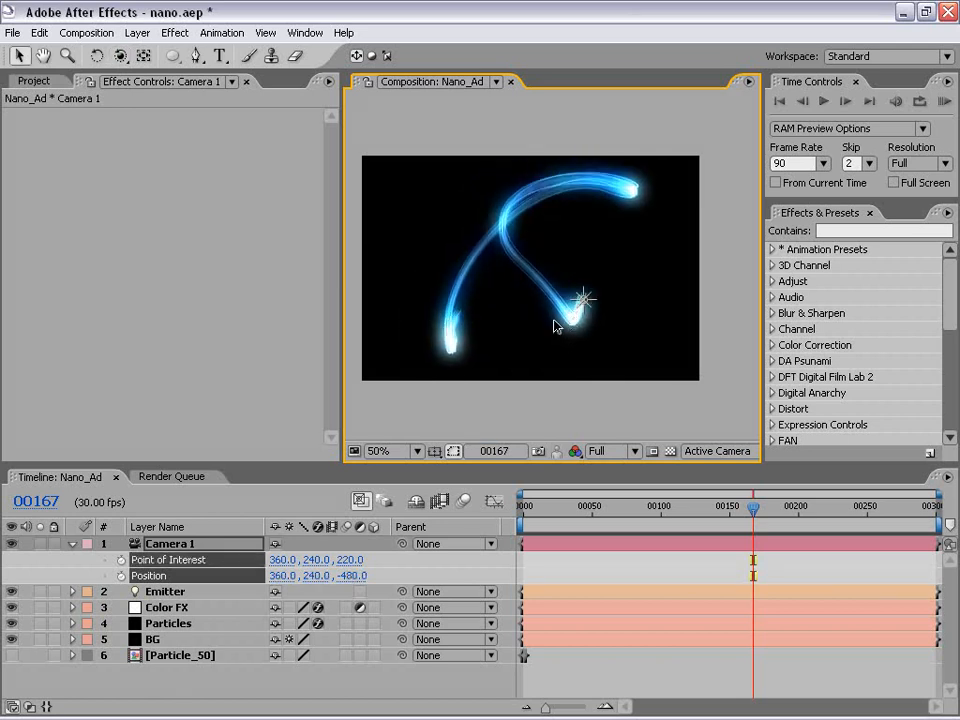
Widen the composition viewer at 50% magnification and select the Emitter light.
key(comma)
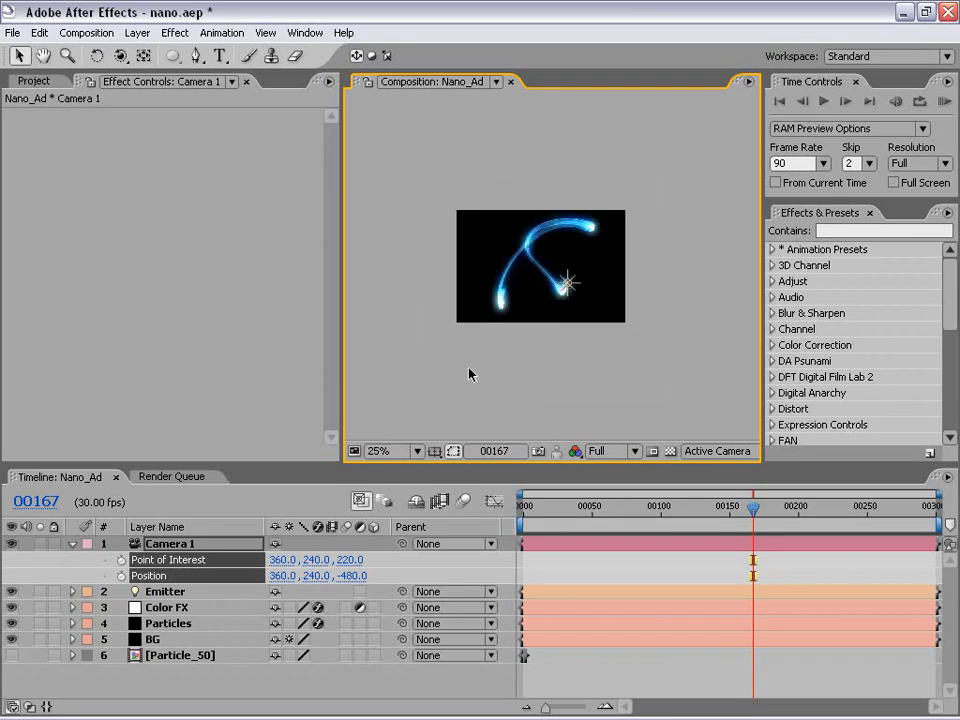
drag(343, 289, 237, 289)
key(period)
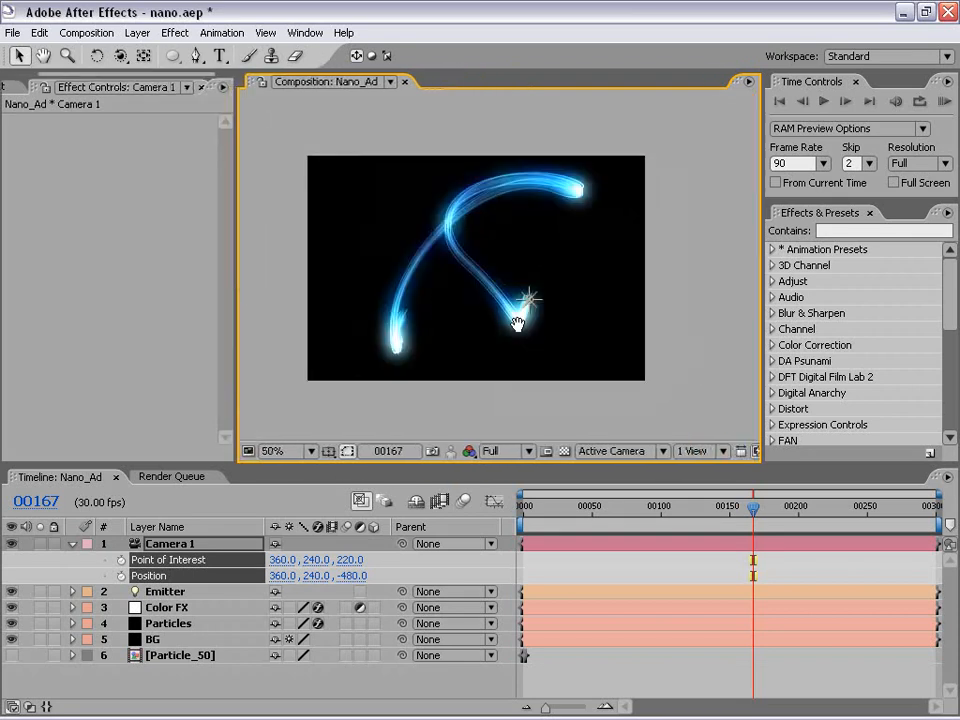
drag(551, 324, 512, 296)
click(492, 274)
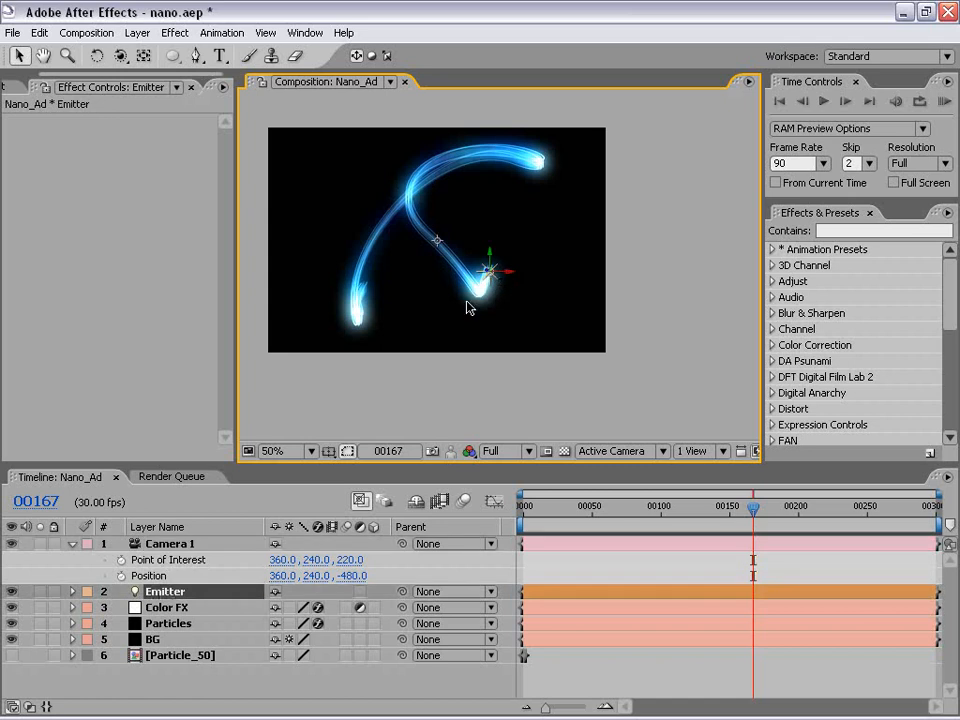
In the Top view, move Camera 1's point of interest onto the Emitter light at about 368, 240, -280.
click(600, 451)
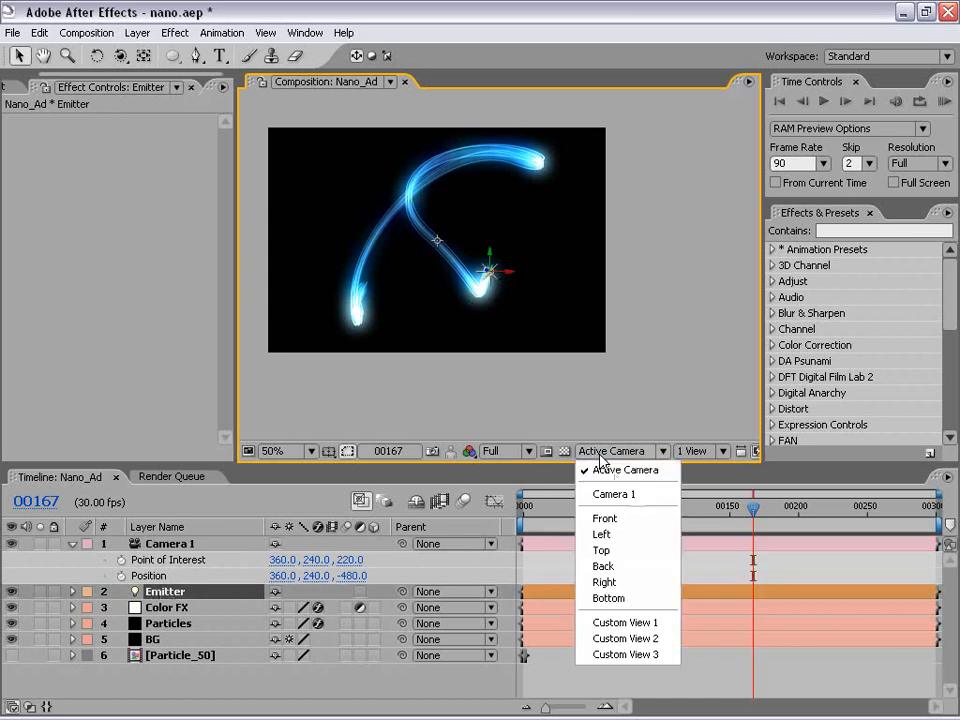
click(602, 550)
key(comma)
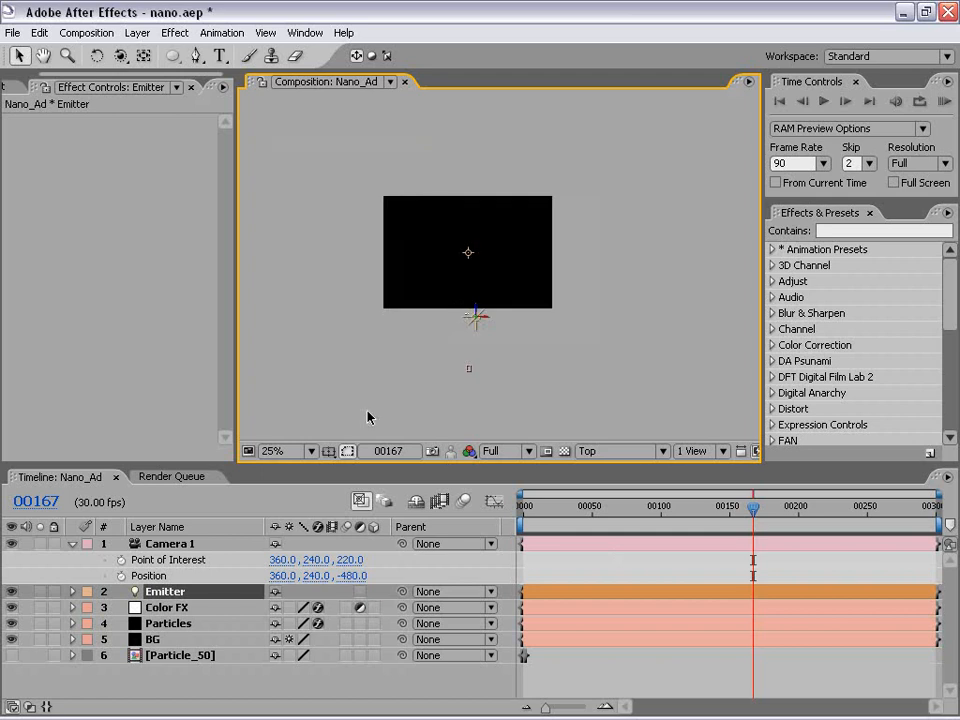
click(186, 548)
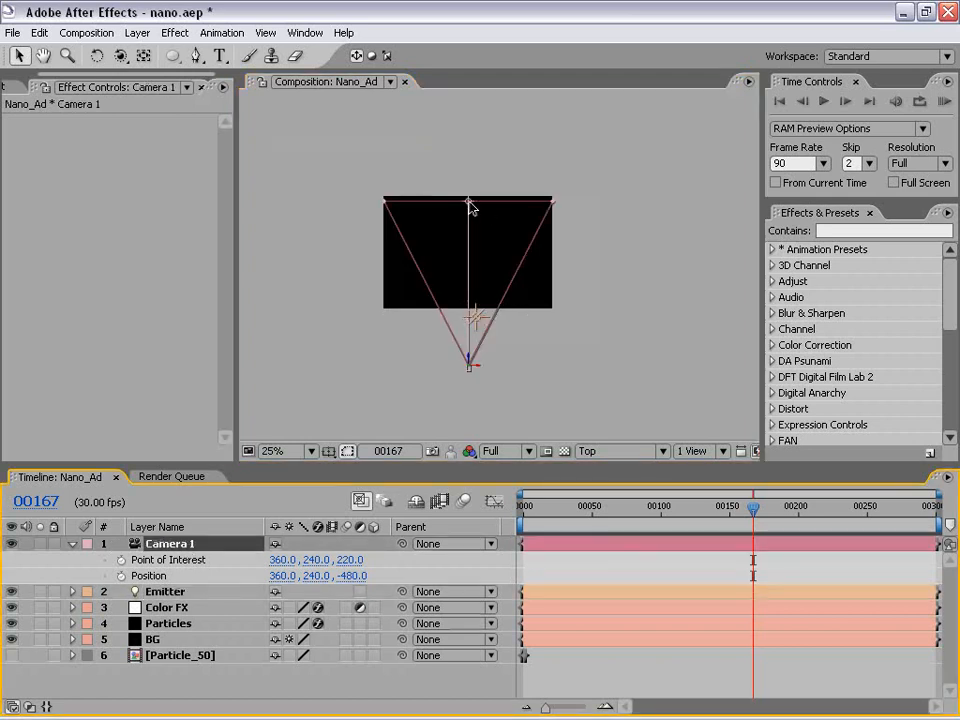
drag(470, 203, 474, 317)
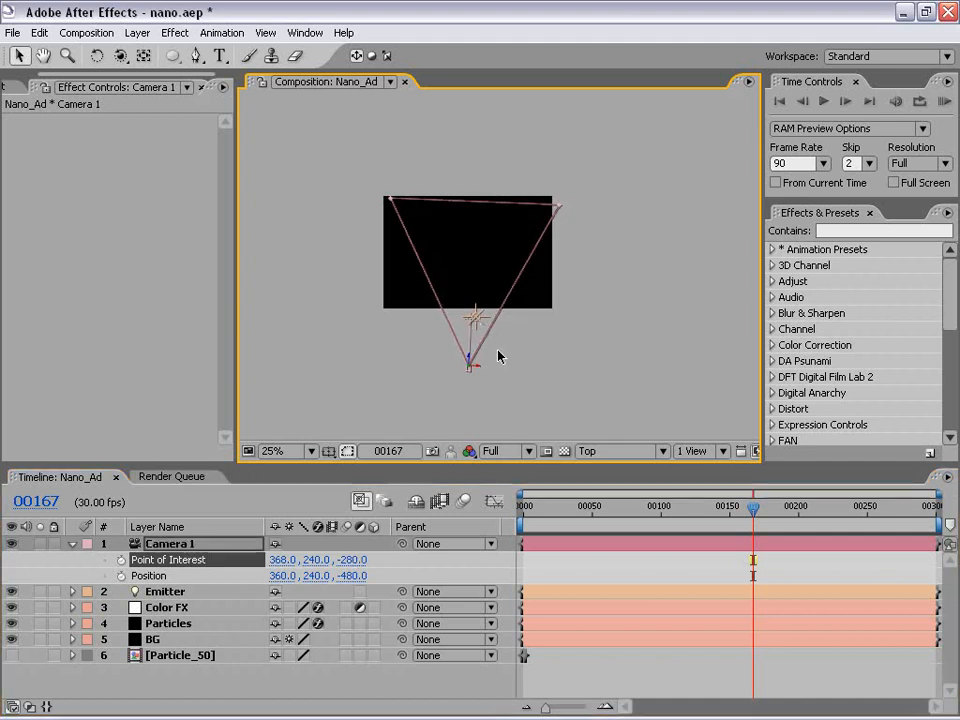
Examine the positions of the Emitter light and Camera 1 at 50% magnification in the Top view.
key(period)
scroll(500, 362, up, 1)
drag(487, 367, 467, 199)
scroll(467, 200, down, 1)
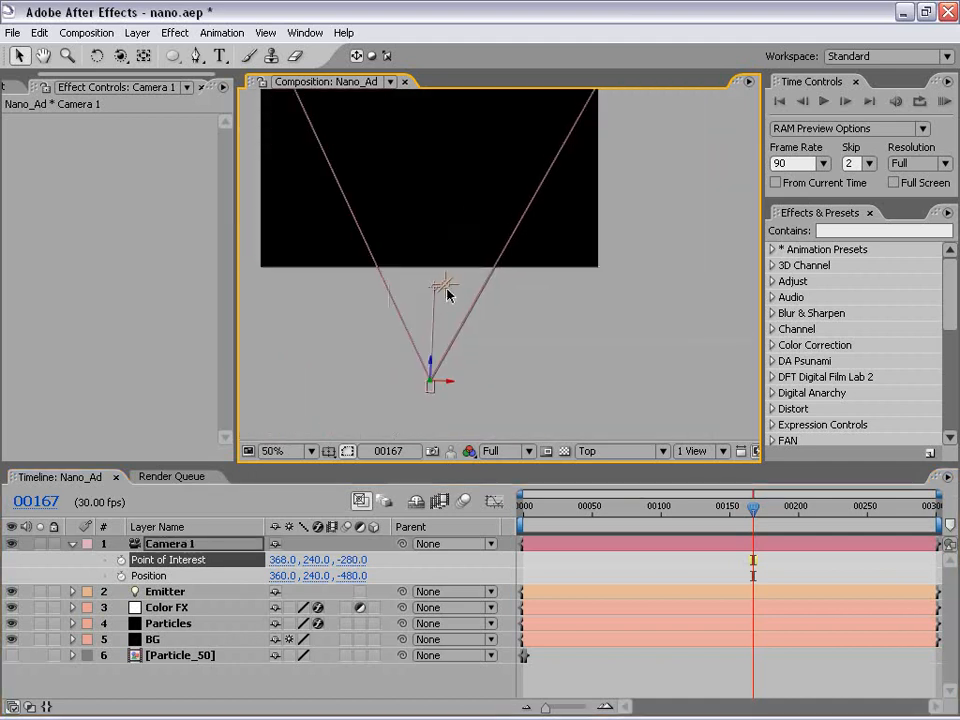
click(446, 286)
click(445, 333)
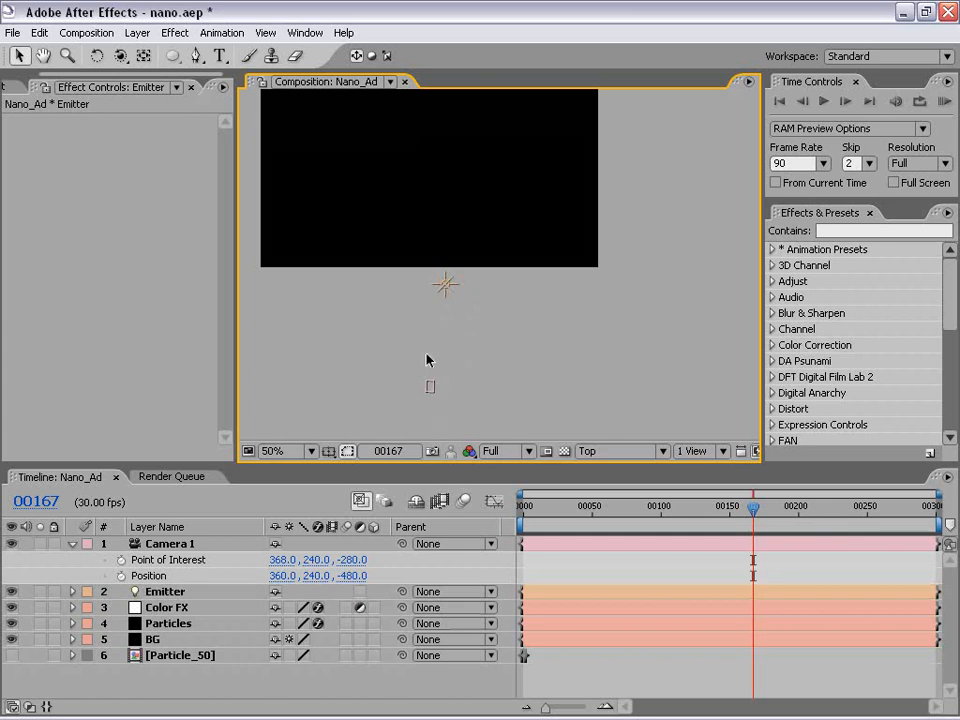
click(432, 387)
In the Active Camera view, orbit Camera 1 around the streak to a position of about 216.4, 247, -410.5.
click(598, 453)
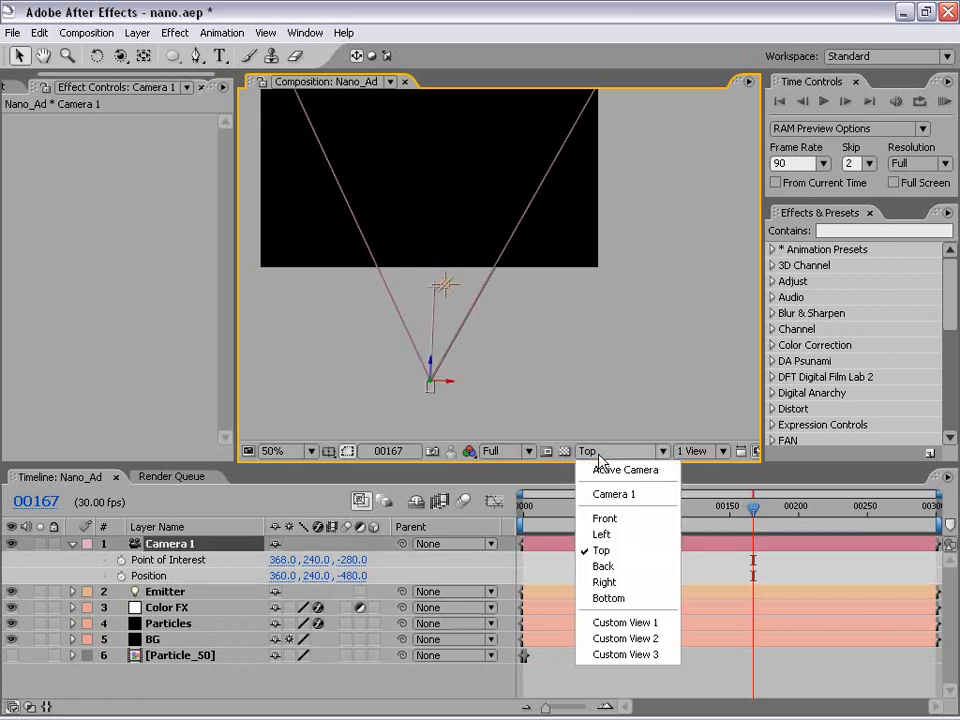
click(636, 470)
drag(442, 189, 499, 297)
click(120, 56)
drag(591, 313, 506, 289)
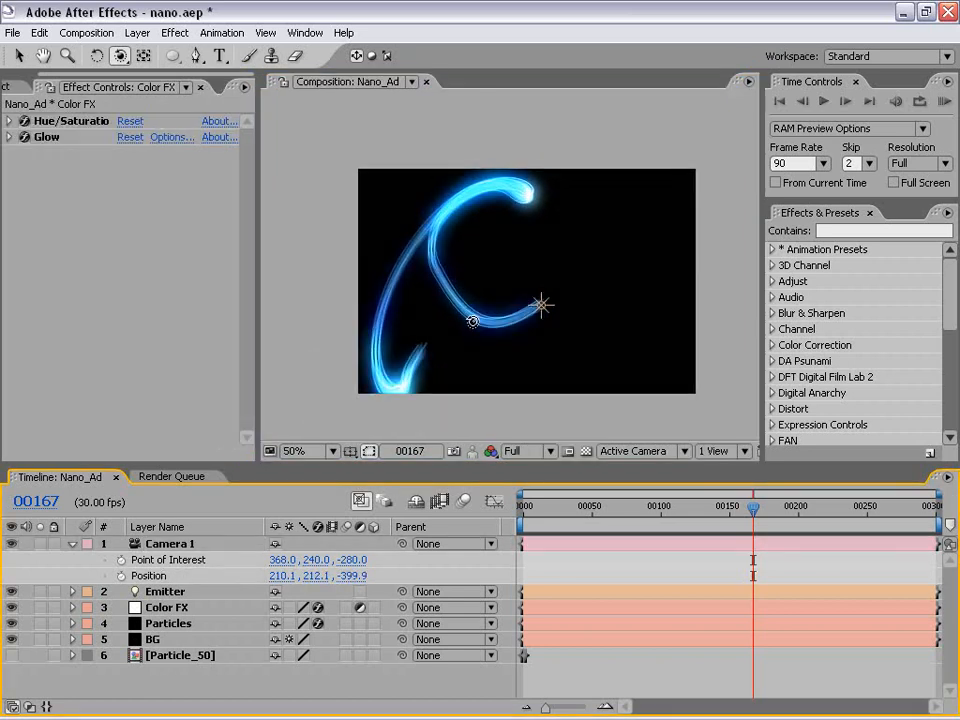
mouse_move(476, 261)
mouse_down()
mouse_move(491, 274)
mouse_move(549, 274)
mouse_move(542, 242)
mouse_move(561, 240)
mouse_move(574, 201)
mouse_move(497, 206)
mouse_move(454, 223)
mouse_move(454, 250)
mouse_move(467, 259)
mouse_up()
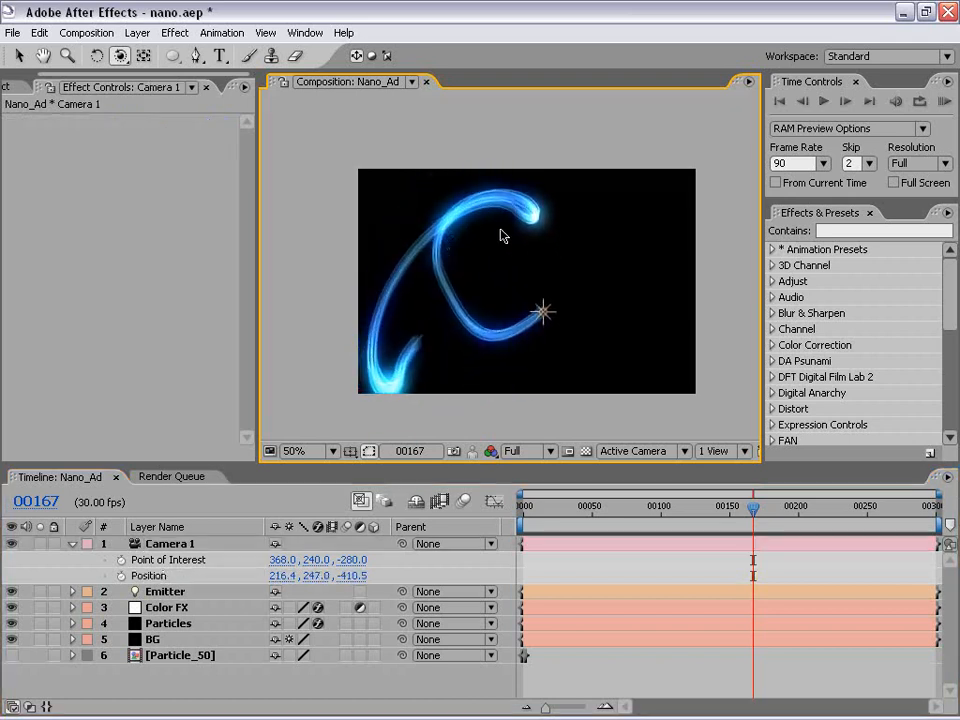
scroll(425, 285, up, 1)
drag(376, 295, 430, 241)
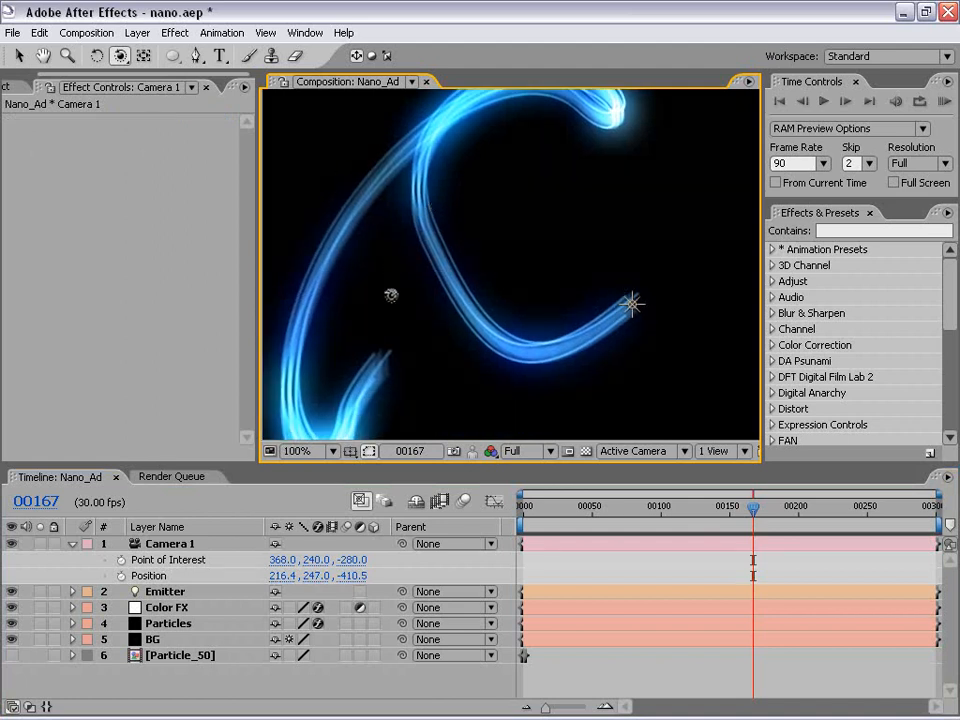
Set the Particular effect's Render Mode on the Particles layer to Motion Preview.
click(168, 624)
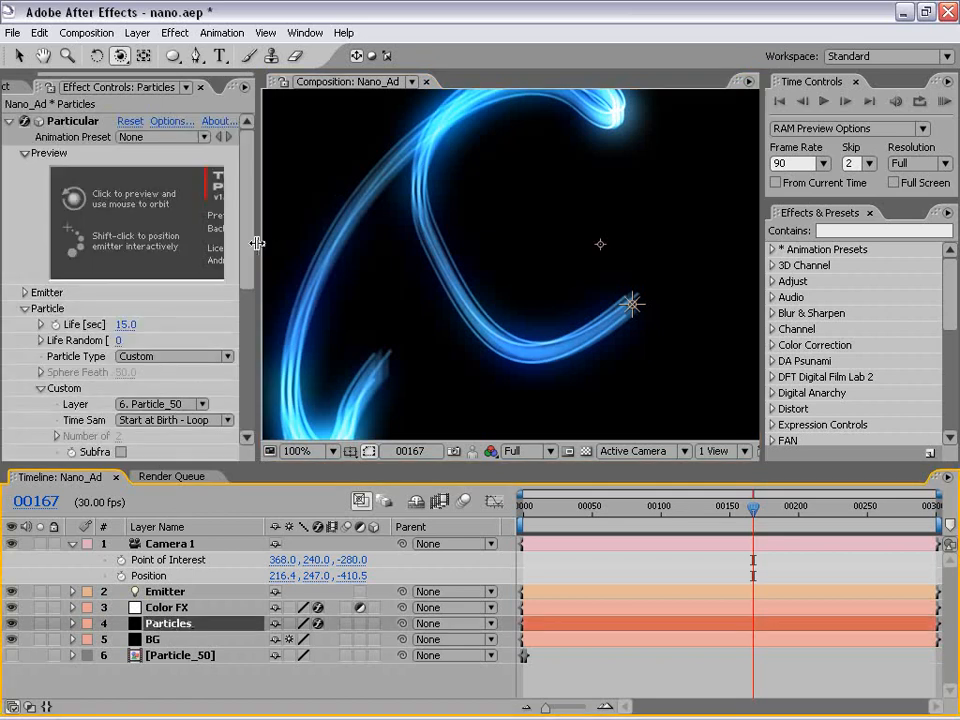
drag(259, 245, 384, 235)
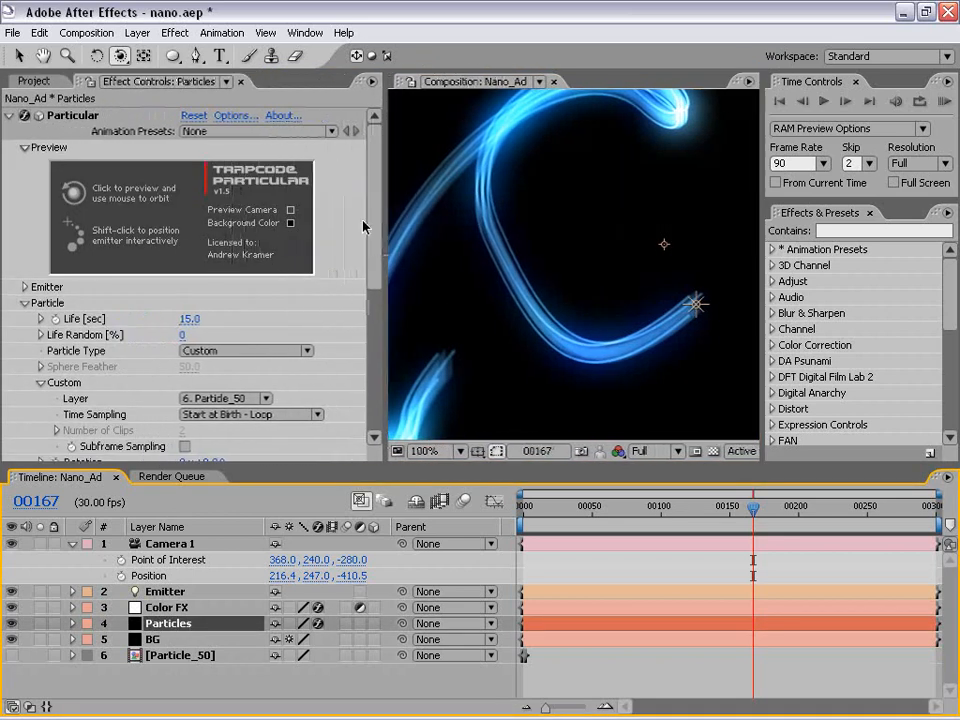
drag(372, 191, 372, 387)
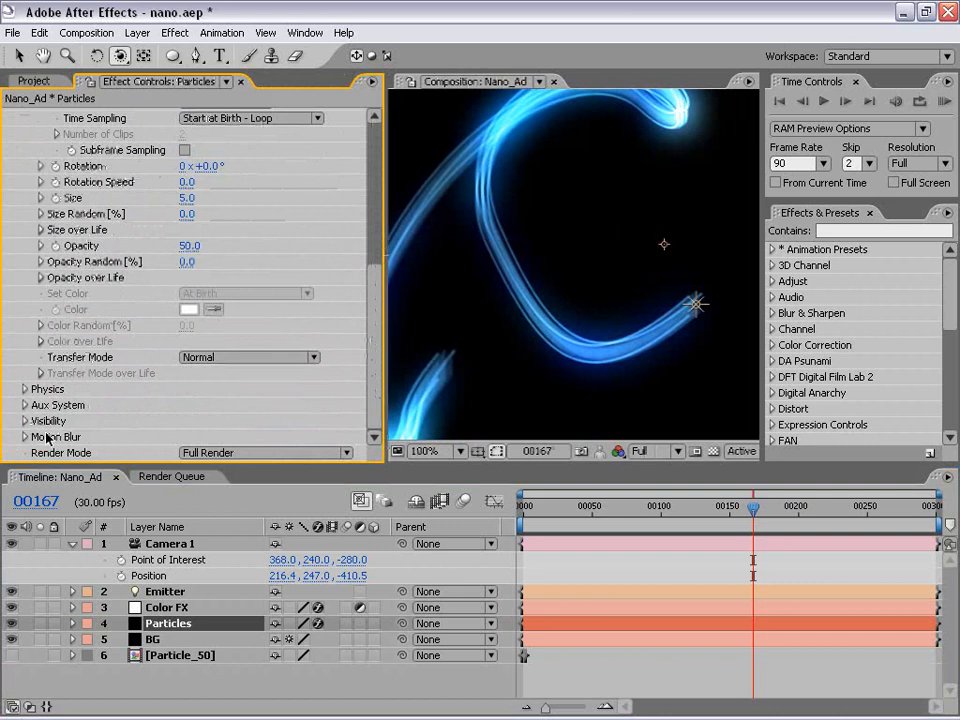
click(245, 453)
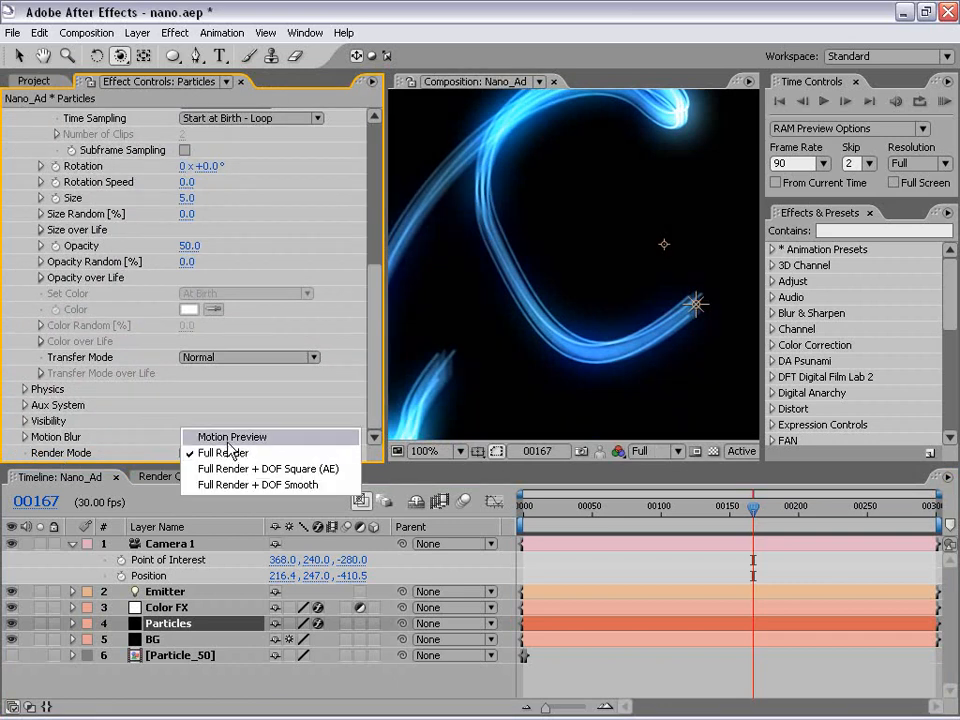
click(262, 438)
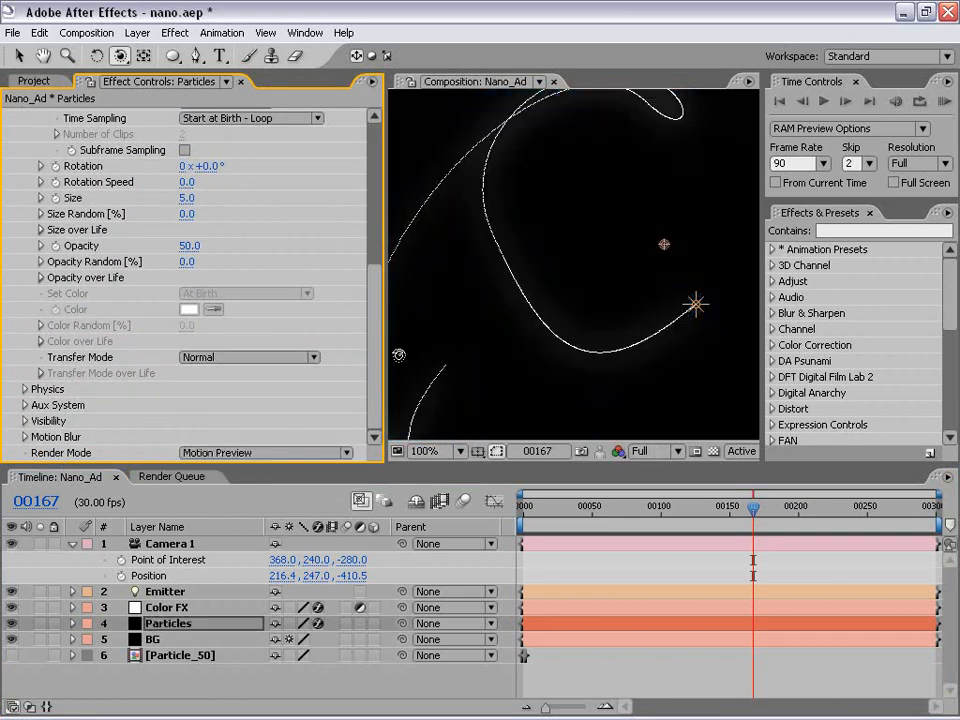
drag(385, 352, 311, 350)
scroll(289, 223, up, 10)
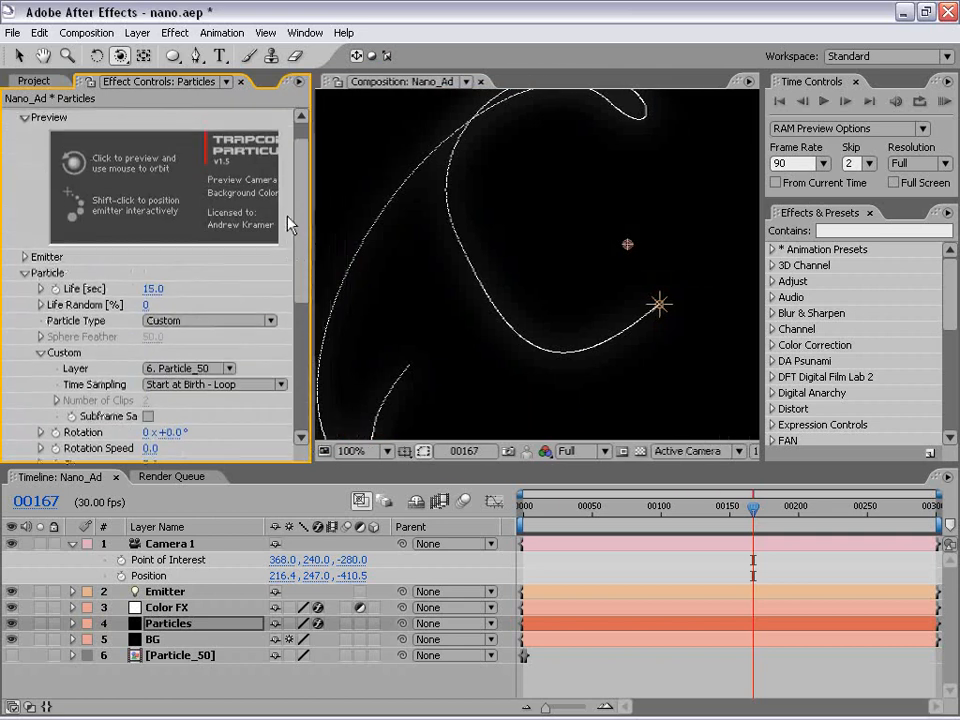
scroll(460, 240, down, 1)
Scrub through the timeline to frame 199 to preview the streak's path.
key(space)
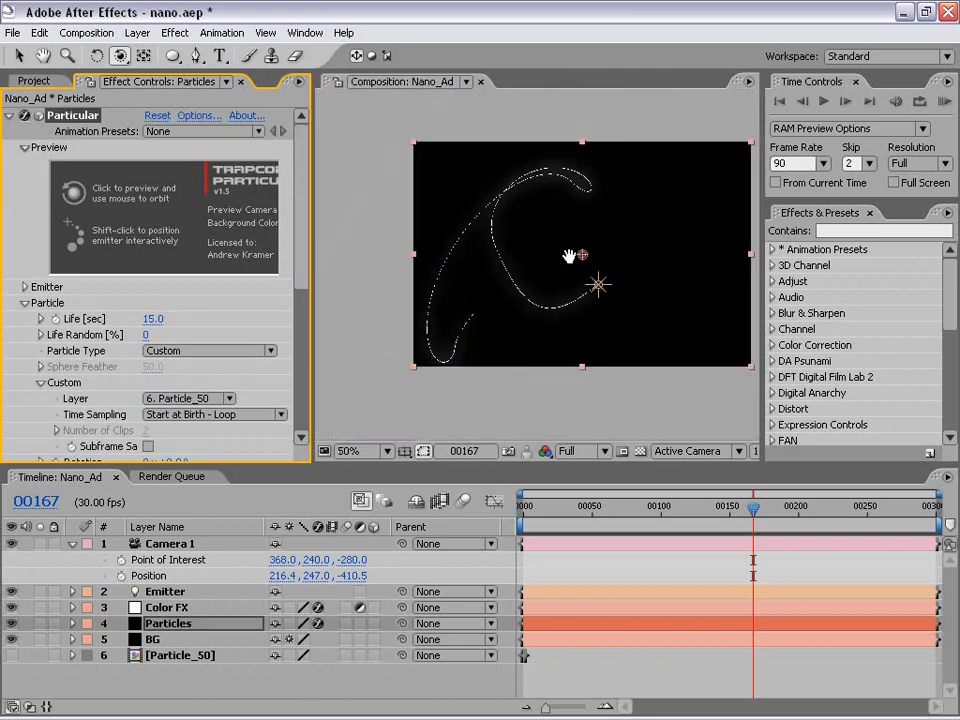
drag(508, 304, 460, 329)
drag(754, 508, 508, 527)
drag(627, 531, 796, 531)
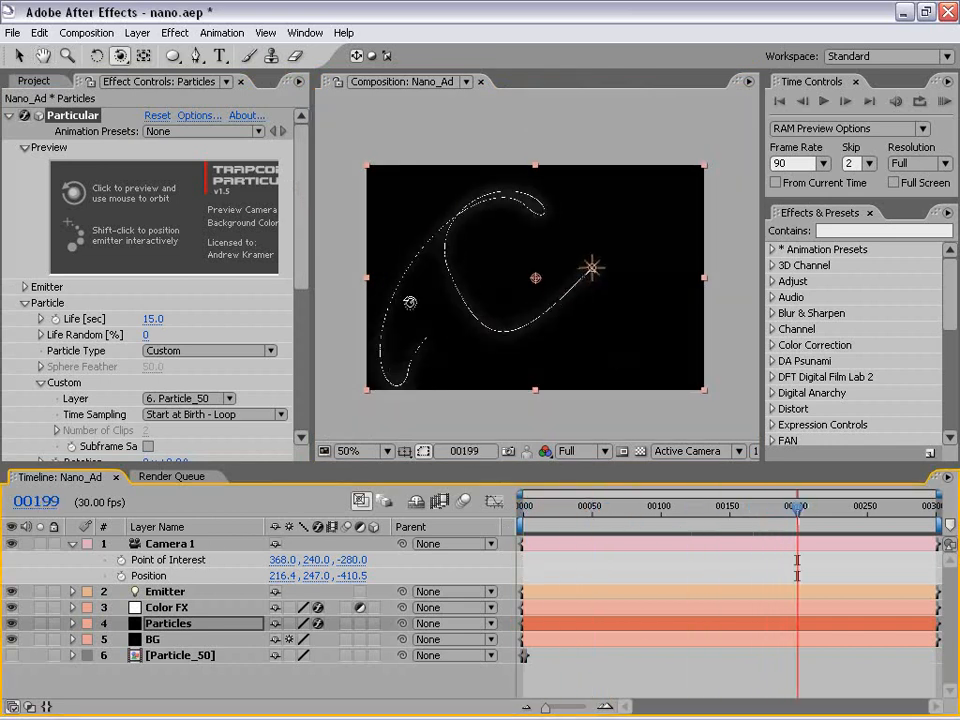
Hide the Color FX layer and inspect the streak's path in the maximized composition viewer.
click(160, 608)
click(10, 610)
key(grave)
scroll(437, 294, up, 1)
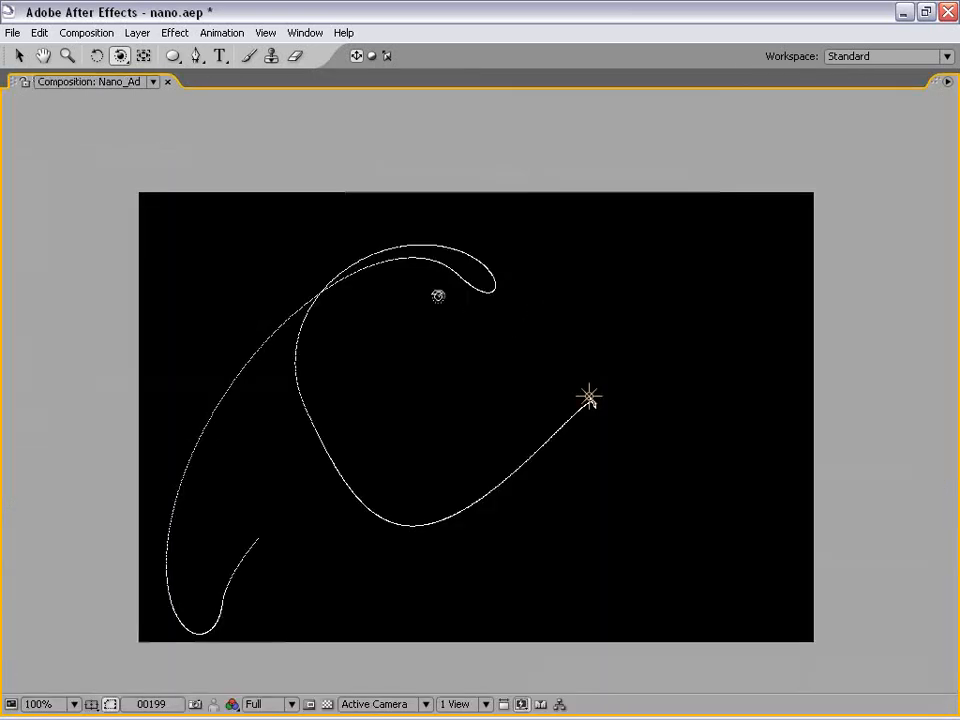
key(grave)
scroll(470, 407, down, 1)
Add keyframes for Camera 1's Point of Interest and Position at frame 0.
drag(604, 511, 468, 523)
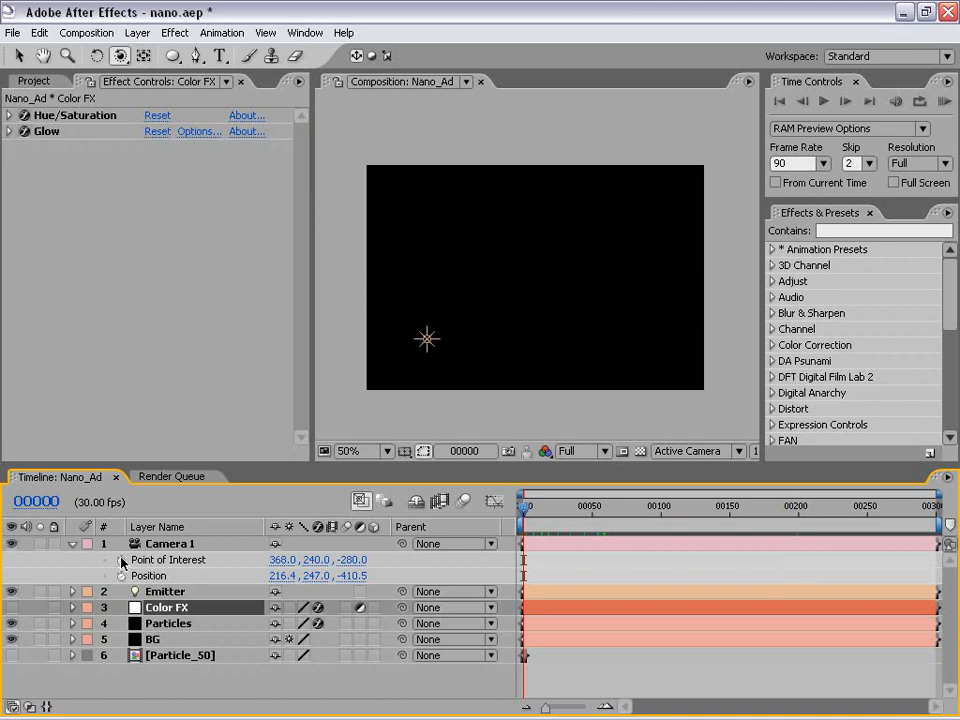
click(121, 560)
click(121, 576)
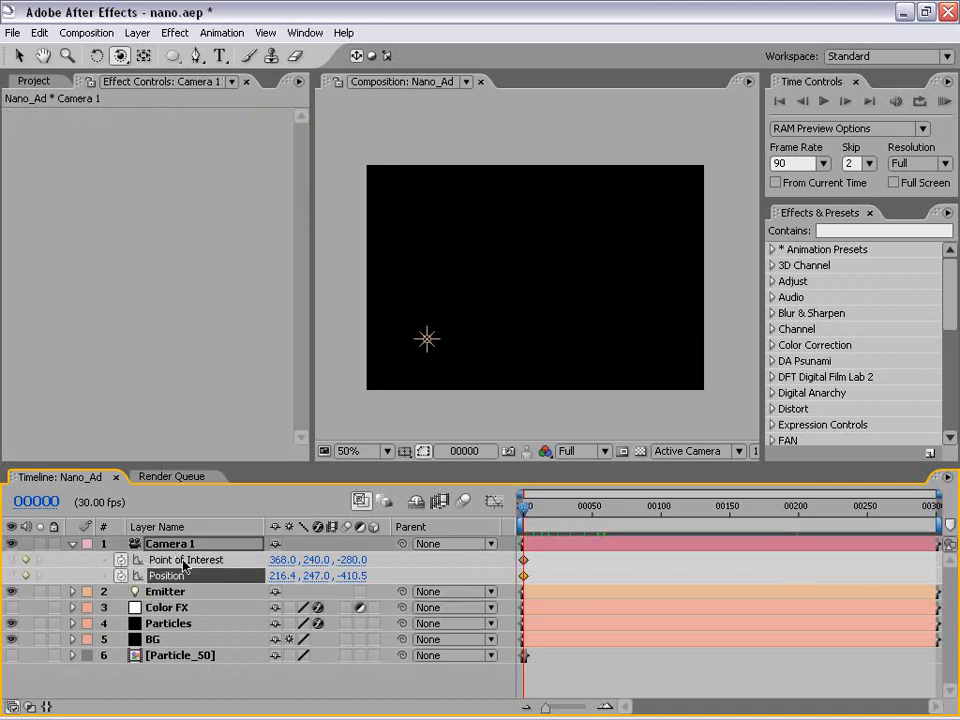
At frame 160, orbit and track Camera 1 to Position 382.3, 392.6, -272.8 and Point of Interest 354, 203.3, -214.
drag(527, 514, 743, 512)
drag(530, 358, 460, 225)
drag(120, 57, 207, 80)
drag(521, 296, 561, 294)
drag(121, 60, 182, 108)
drag(514, 261, 514, 253)
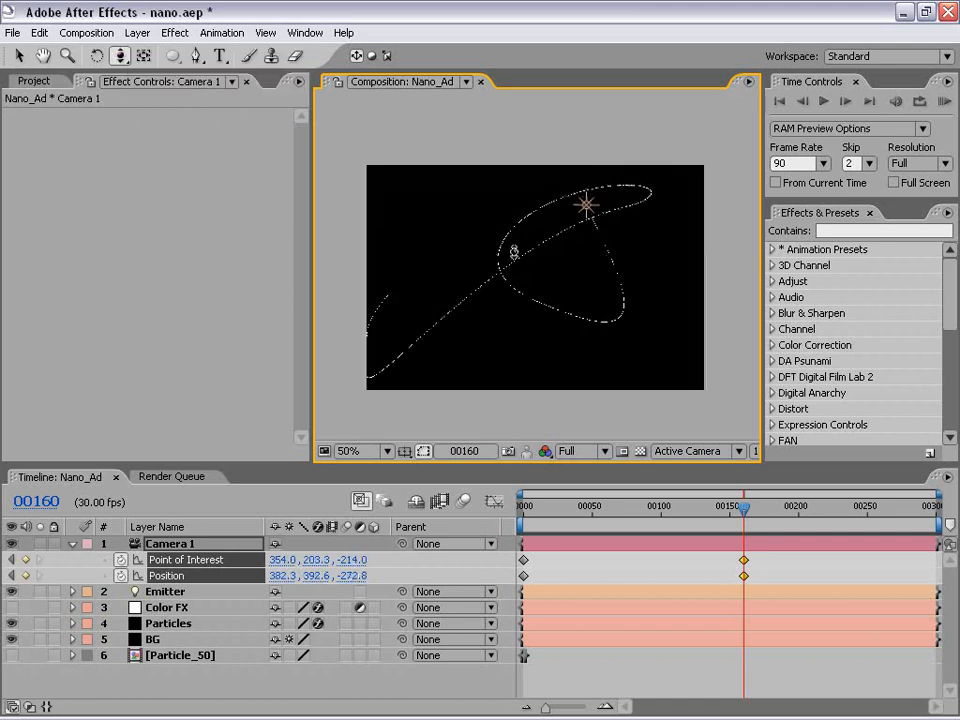
At frame 299, orbit and track Camera 1 to Position 473.1, 313.9, -406.8 and Point of Interest 378.6, 226.1, -253.8.
drag(760, 515, 935, 517)
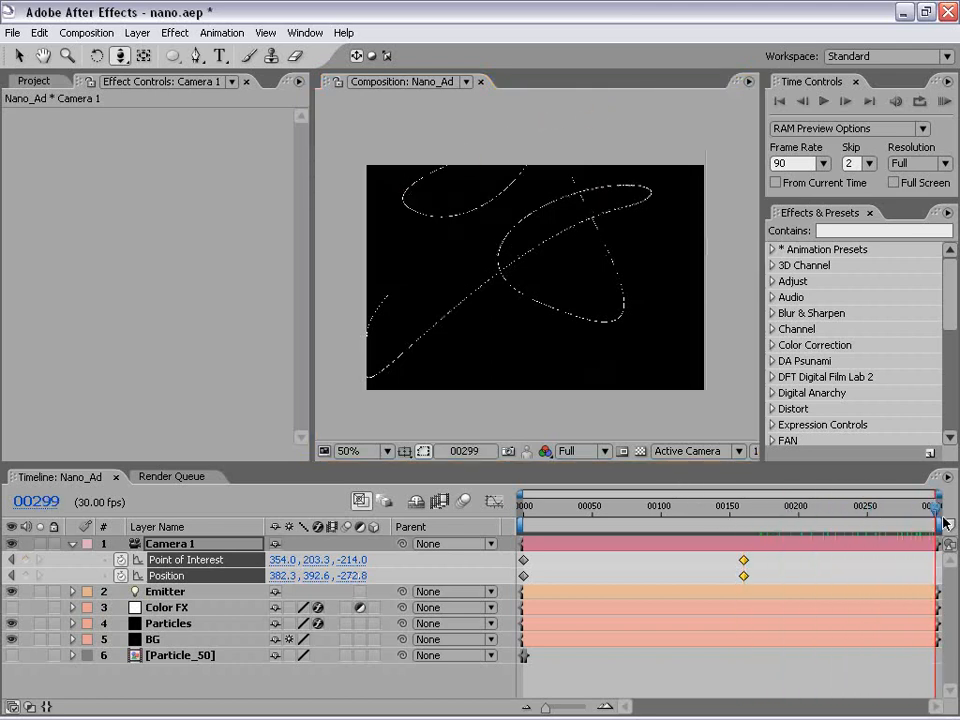
click(120, 56)
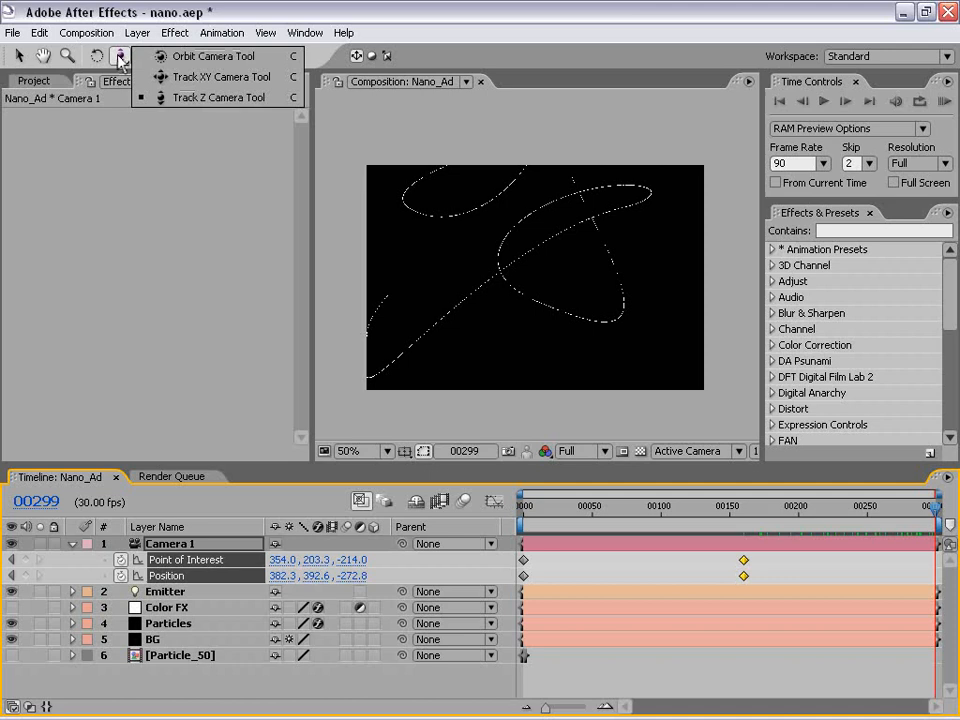
click(190, 57)
drag(451, 146, 588, 263)
drag(122, 60, 156, 99)
drag(559, 251, 559, 263)
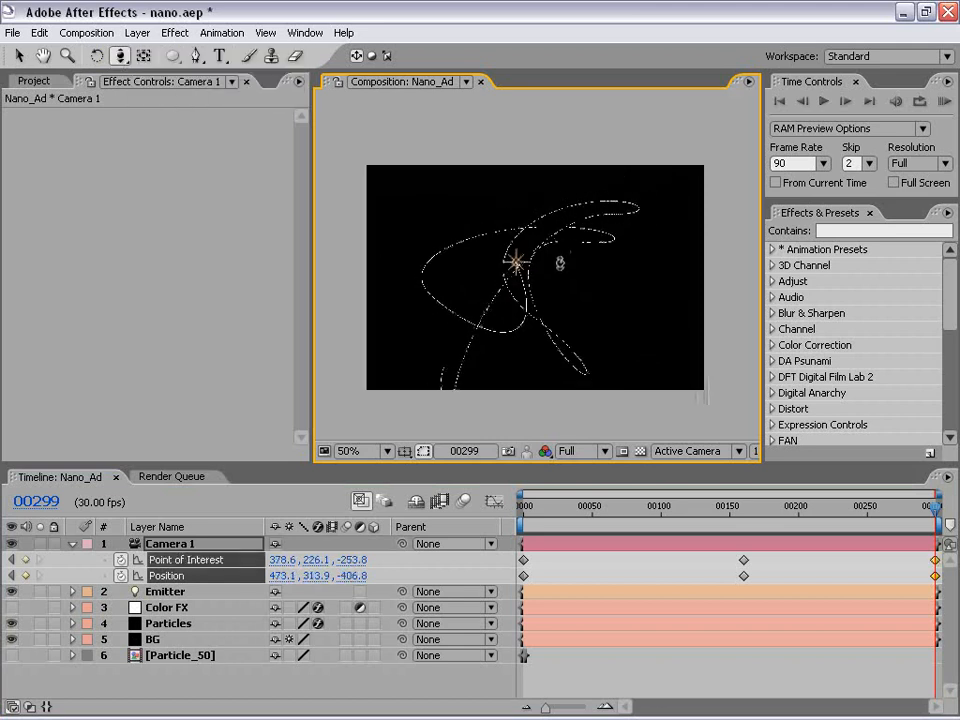
mouse_move(117, 58)
mouse_down()
mouse_move(138, 95)
mouse_move(159, 97)
mouse_move(122, 51)
mouse_up()
Apply Easy Ease to all of Camera 1's Point of Interest and Position keyframes.
drag(604, 508, 490, 508)
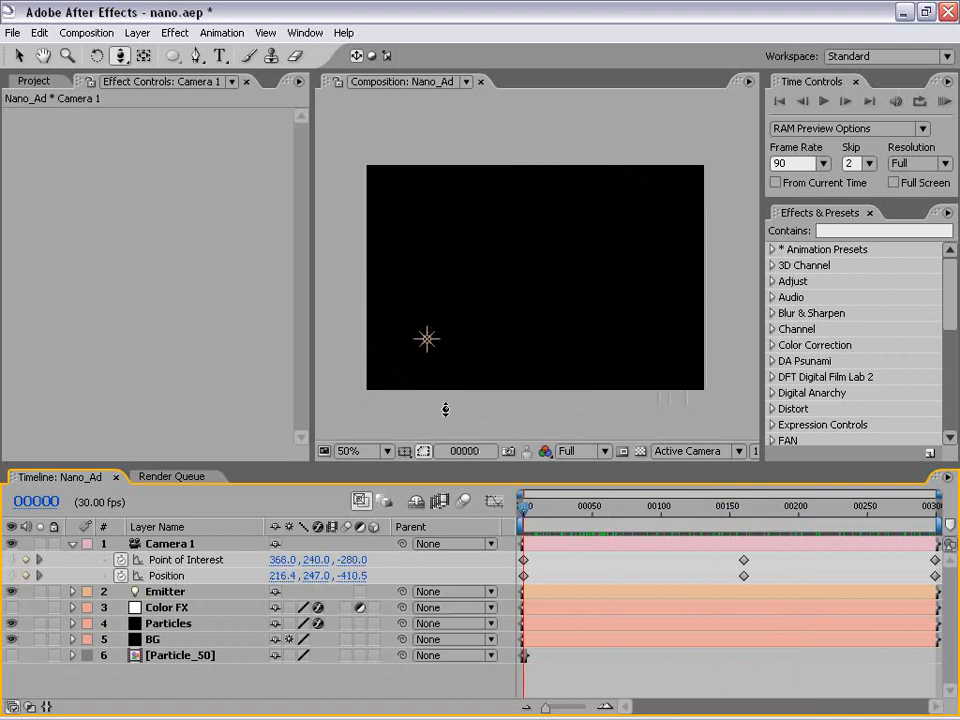
click(185, 559)
shift+click(168, 576)
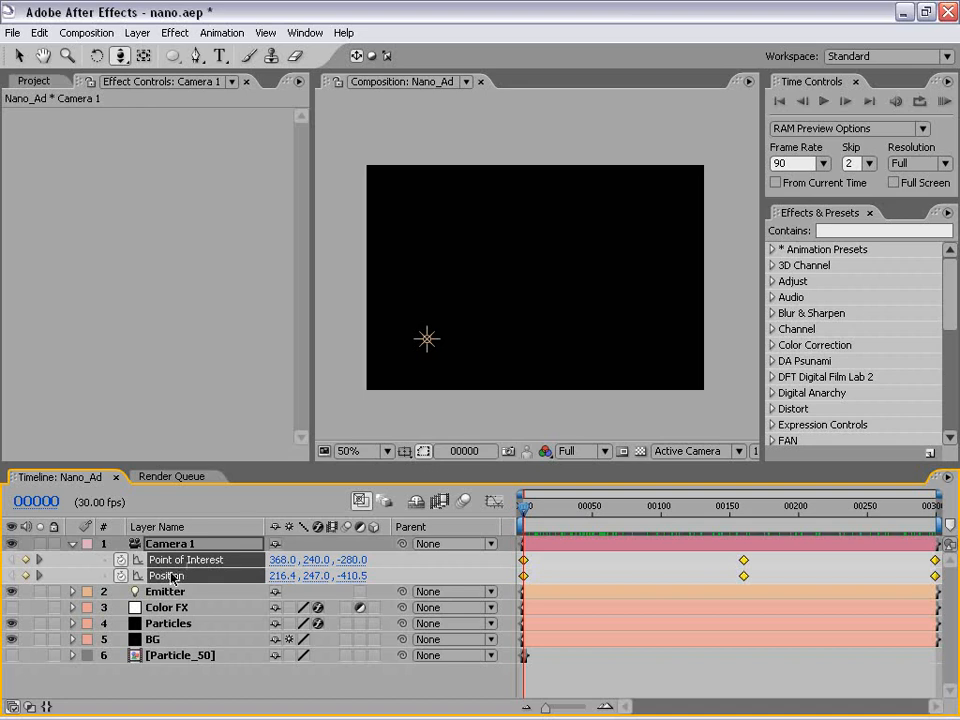
key(F9)
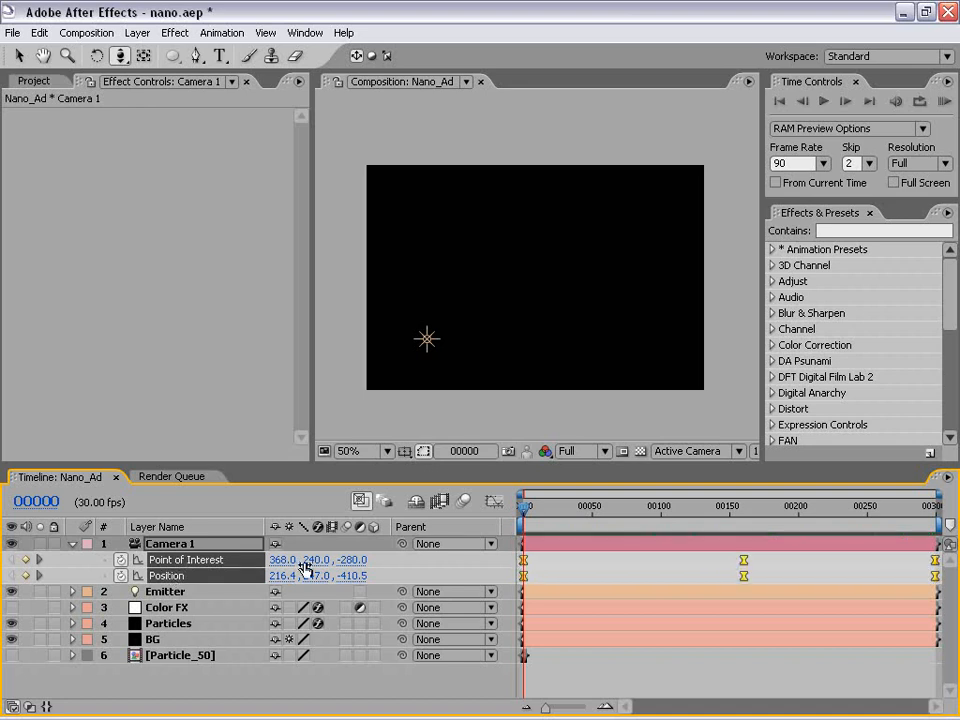
Set Camera 1's middle Point of Interest and Position keyframes to rove across time.
drag(523, 507, 790, 508)
drag(704, 553, 744, 580)
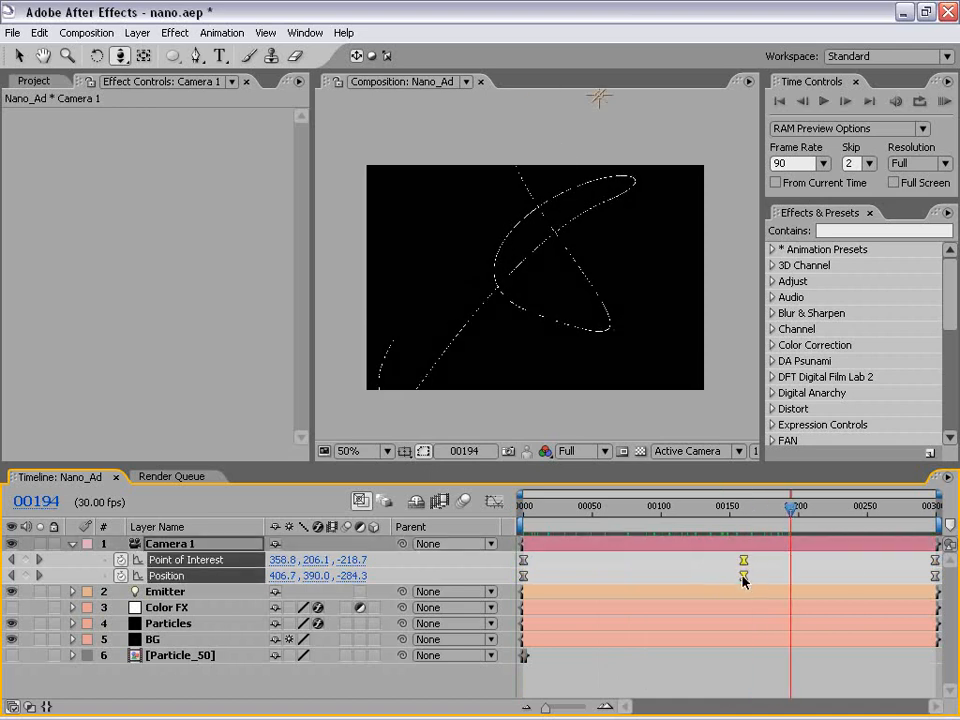
right_click(744, 580)
click(784, 672)
click(712, 558)
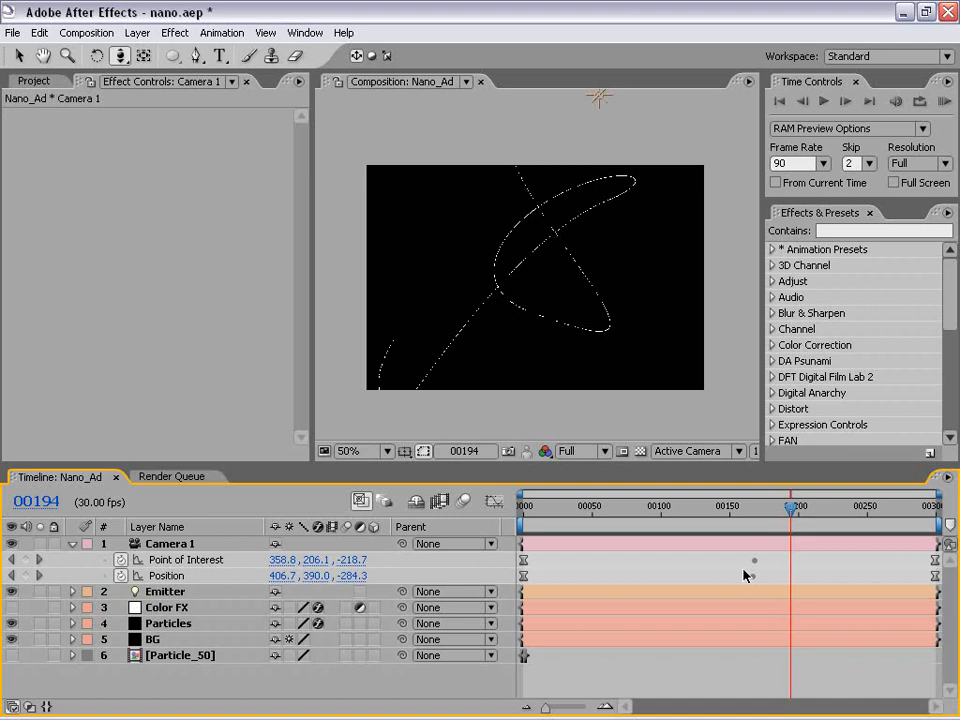
drag(732, 560, 765, 578)
click(761, 562)
Preview the camera move from frame 0, then scrub to frame 140.
drag(746, 519, 555, 561)
key(KP_0)
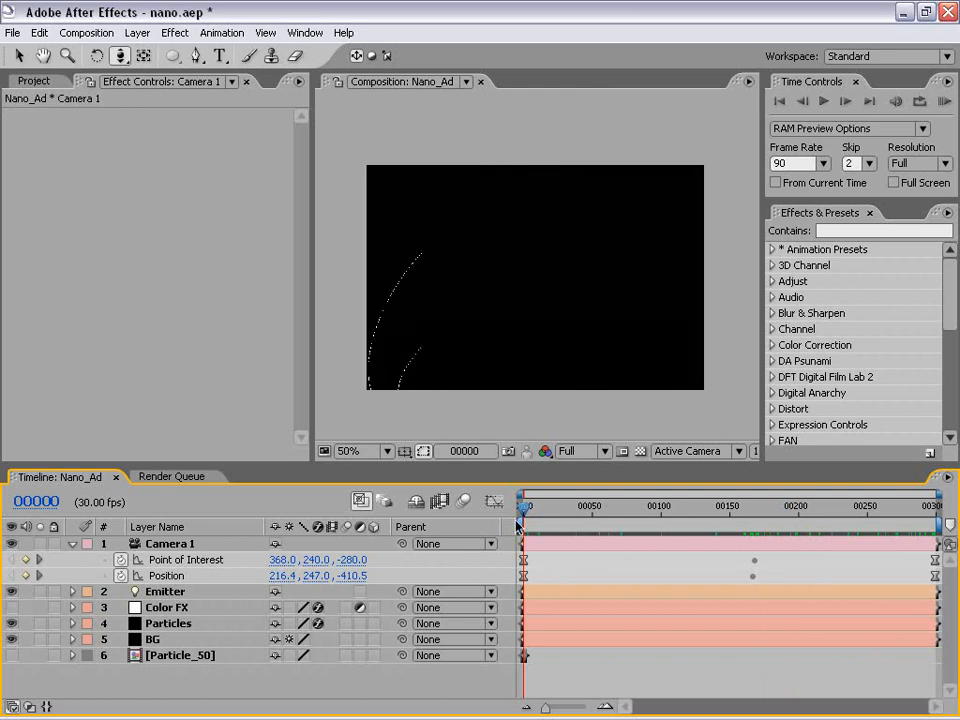
drag(560, 510, 716, 516)
Set Particular's Render Mode on the Particles layer to Full Render and select the Color FX layer.
click(544, 623)
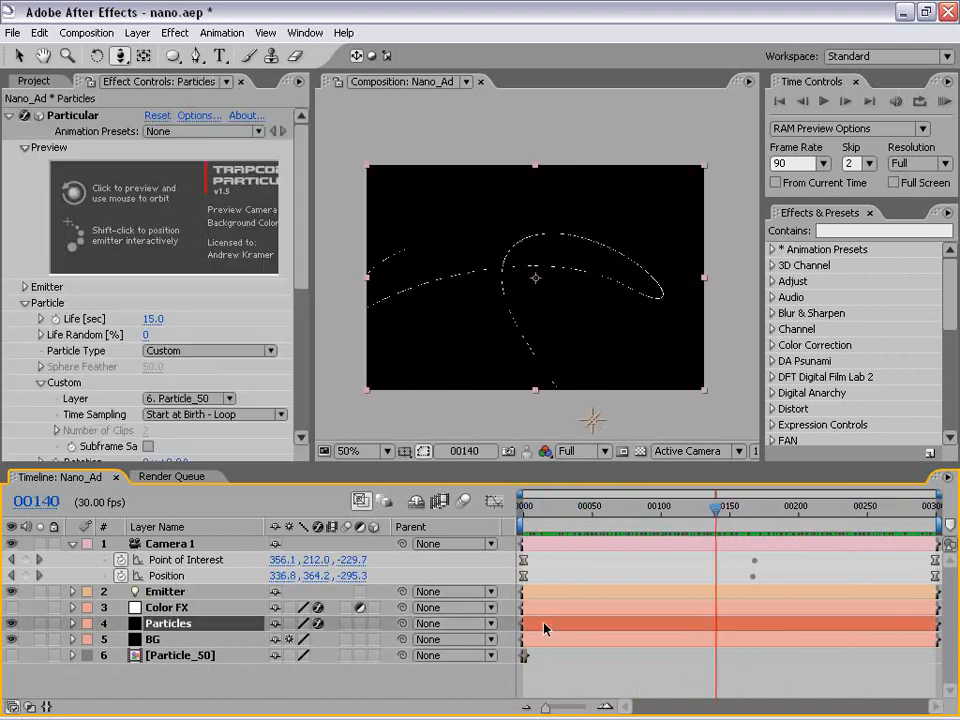
drag(309, 240, 317, 383)
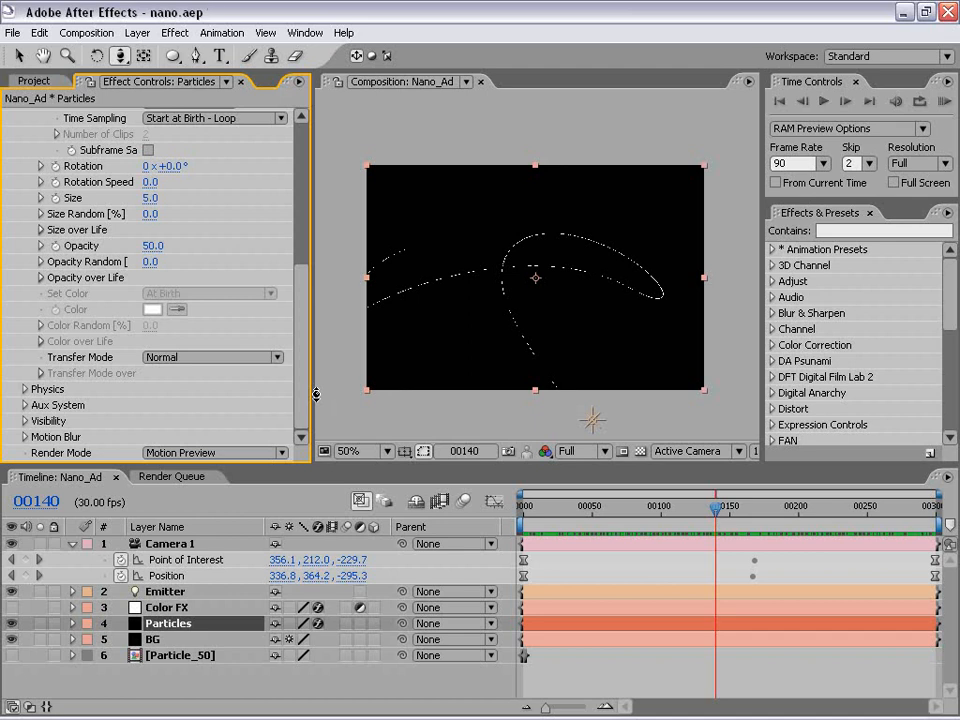
click(212, 455)
click(213, 456)
click(213, 455)
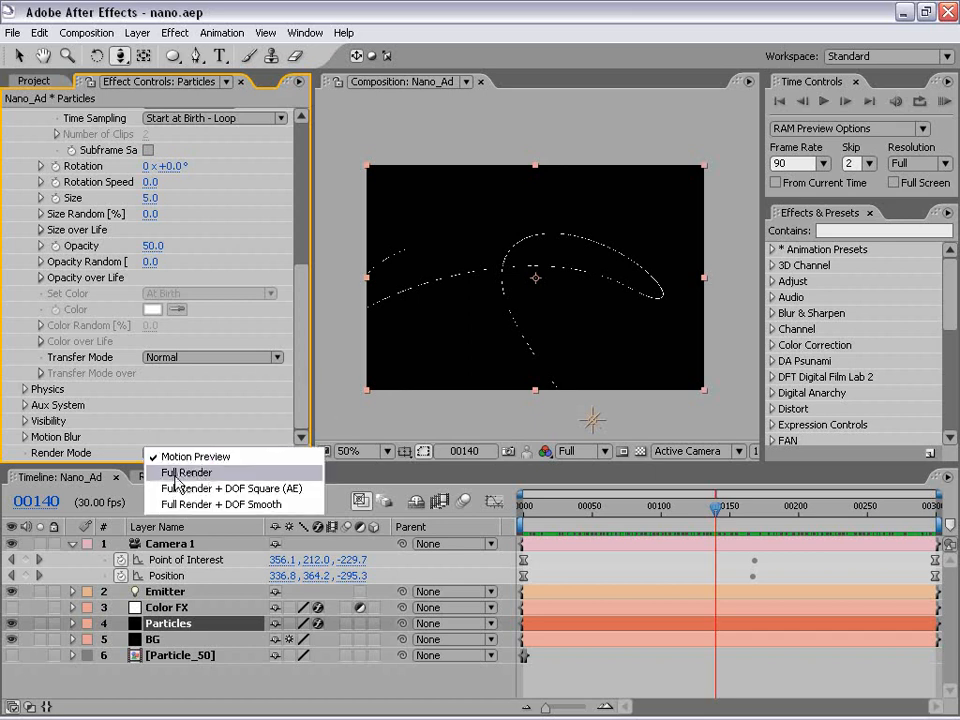
click(170, 476)
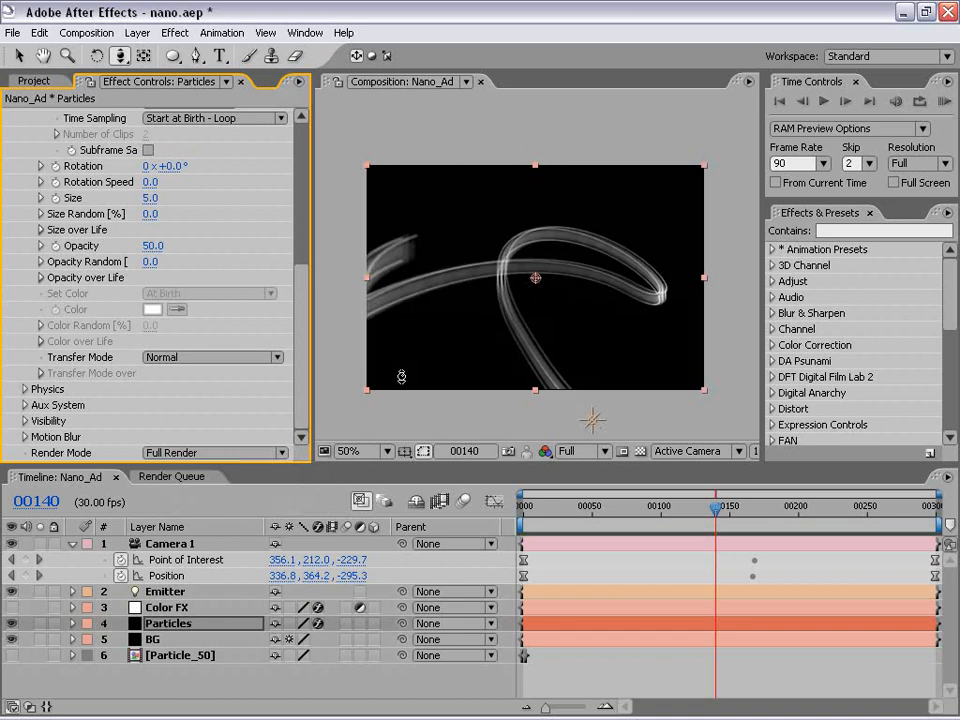
click(166, 608)
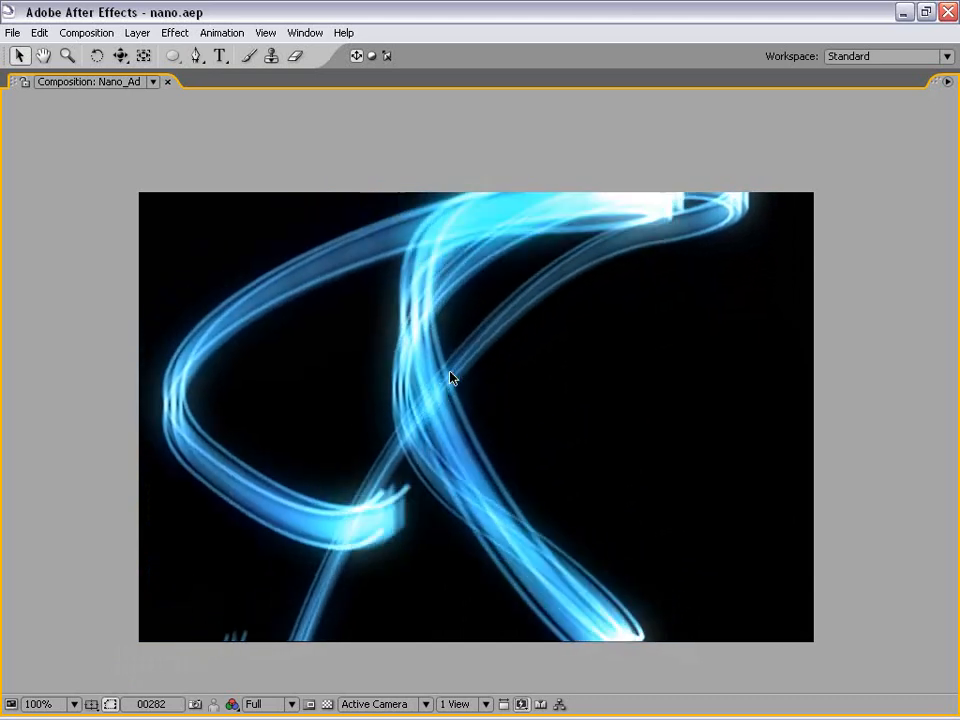
Restore the panel layout, collapse the Emitter layer's properties and set the Color FX layer's Glow Intensity to 0.7.
key(grave)
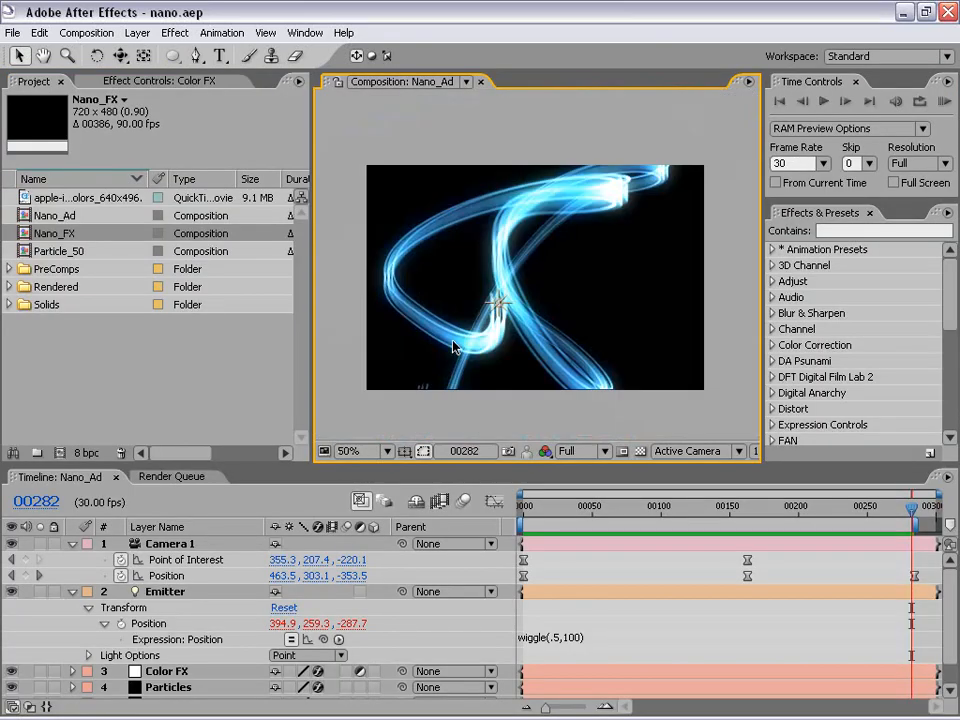
click(72, 592)
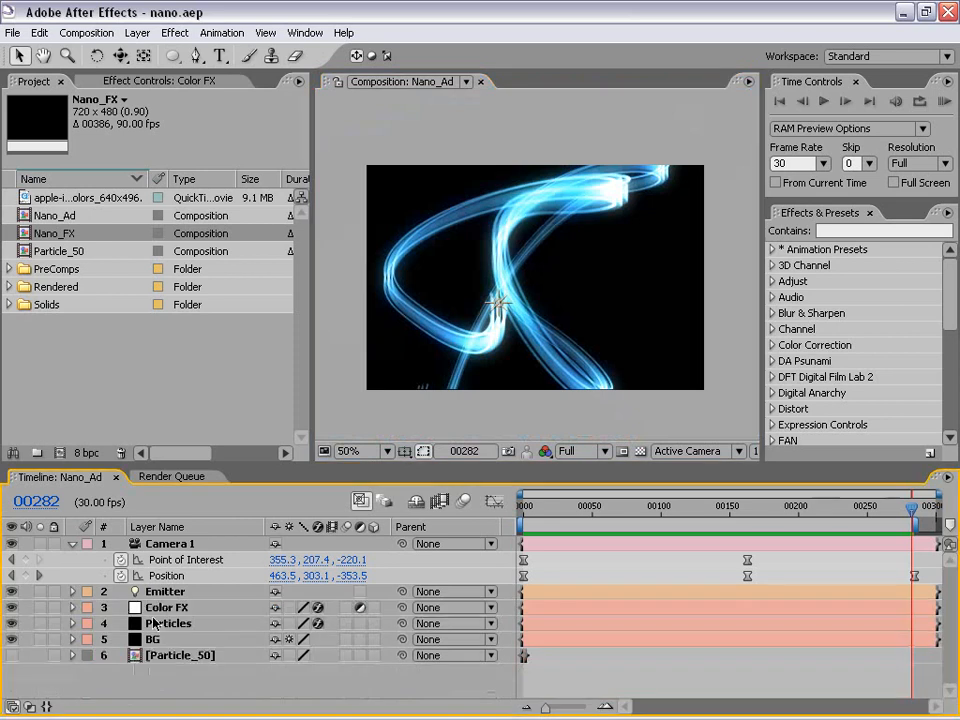
click(163, 608)
click(130, 81)
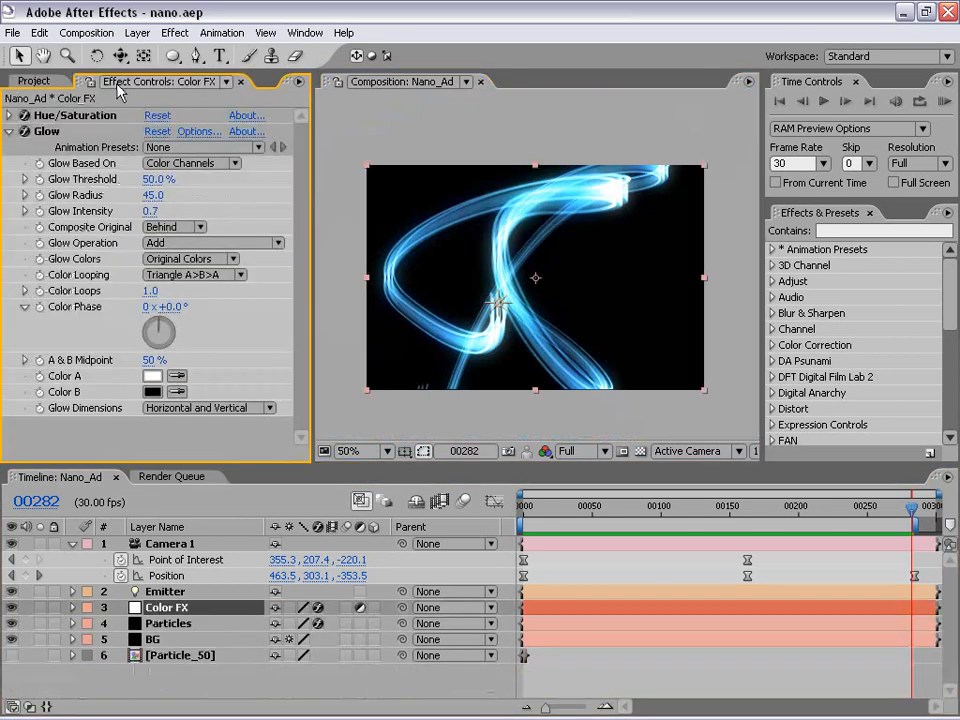
click(150, 210)
text(0.7)
key(Return)
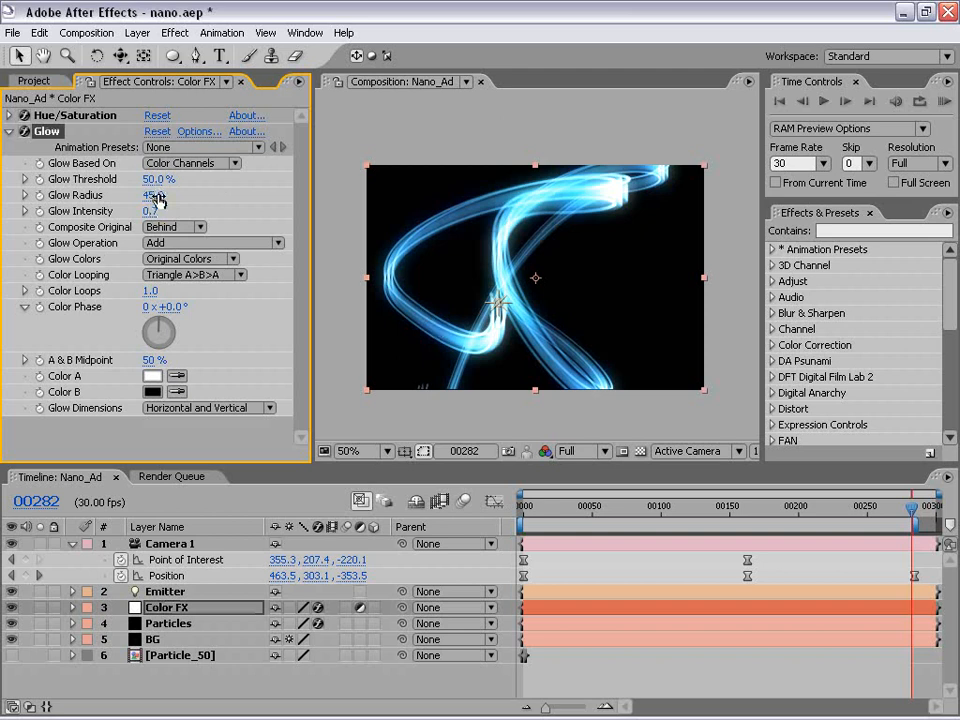
Set the Color FX layer's Glow Radius to 108 and check the result in the maximized composition viewer.
drag(155, 195, 238, 181)
click(155, 195)
text(10)
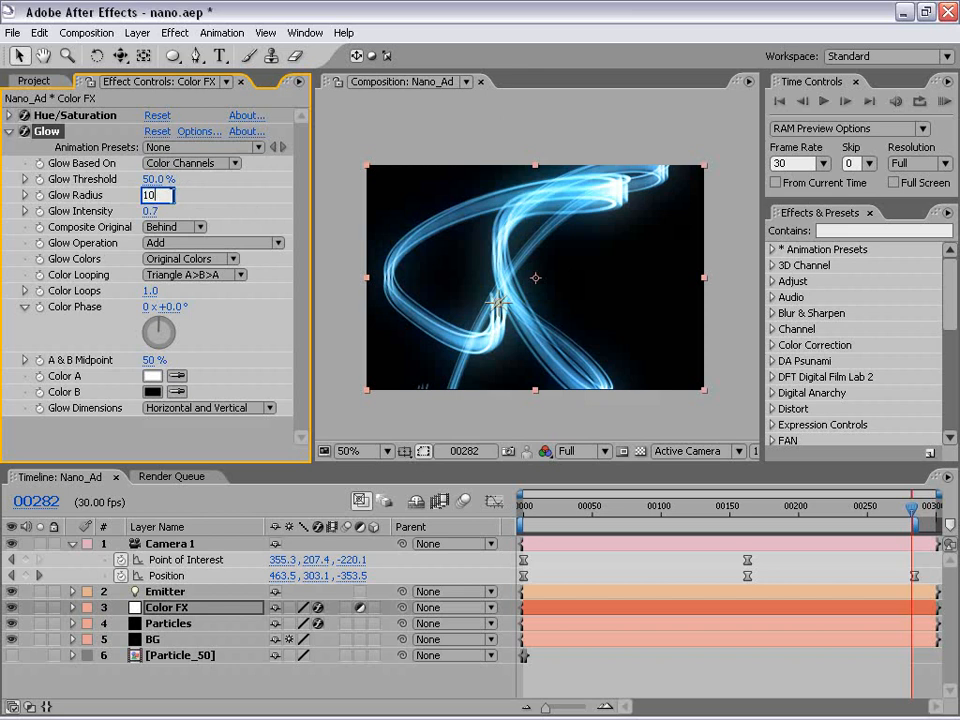
text(8)
key(Return)
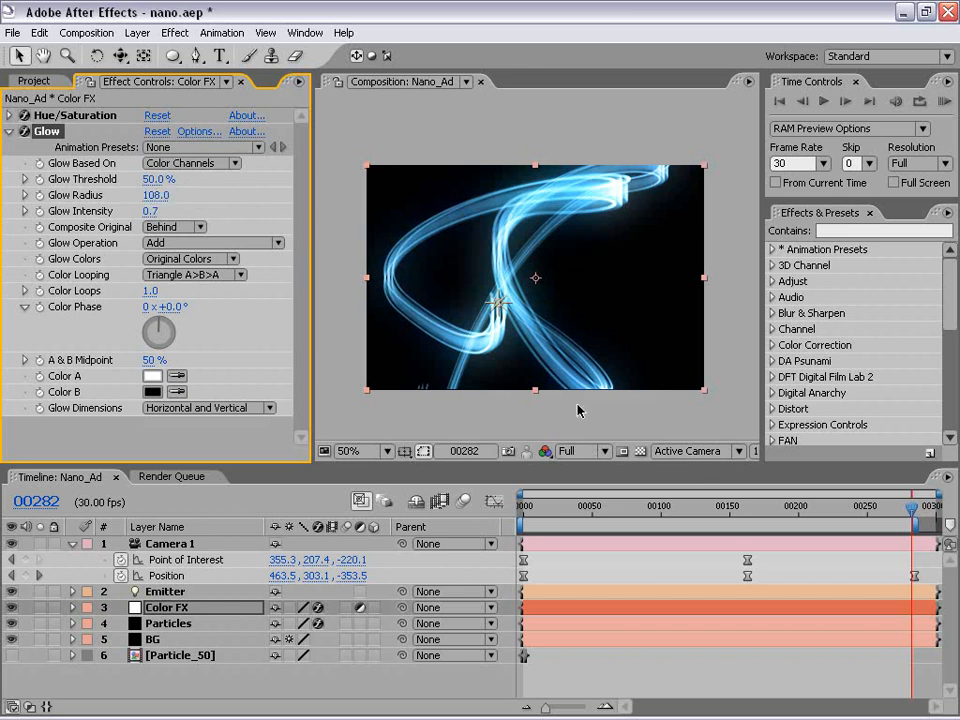
key(grave)
key(grave)
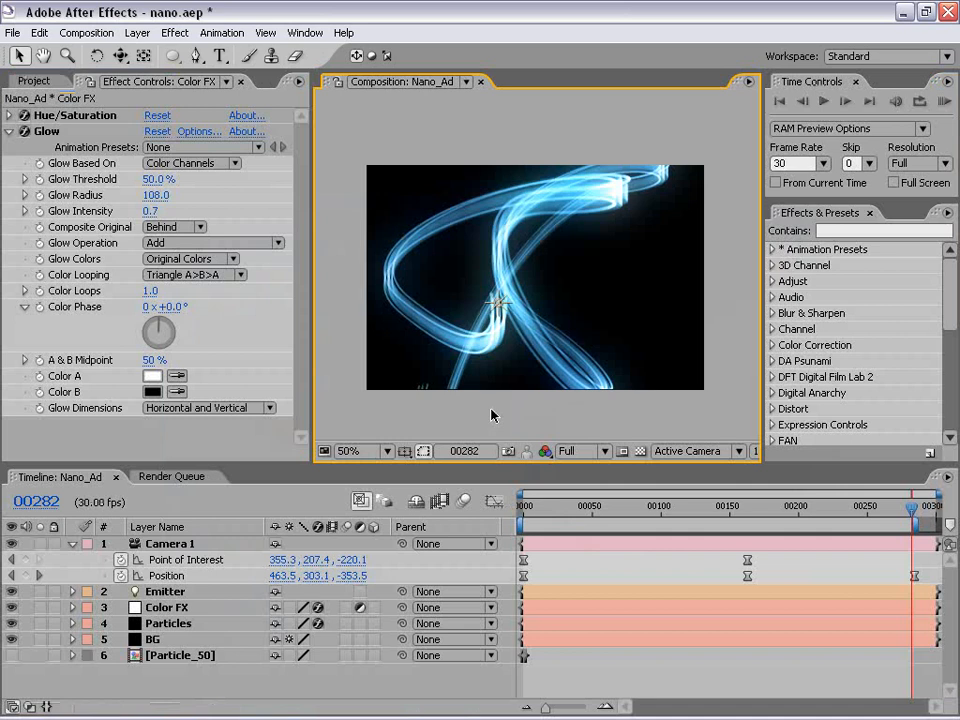
click(11, 131)
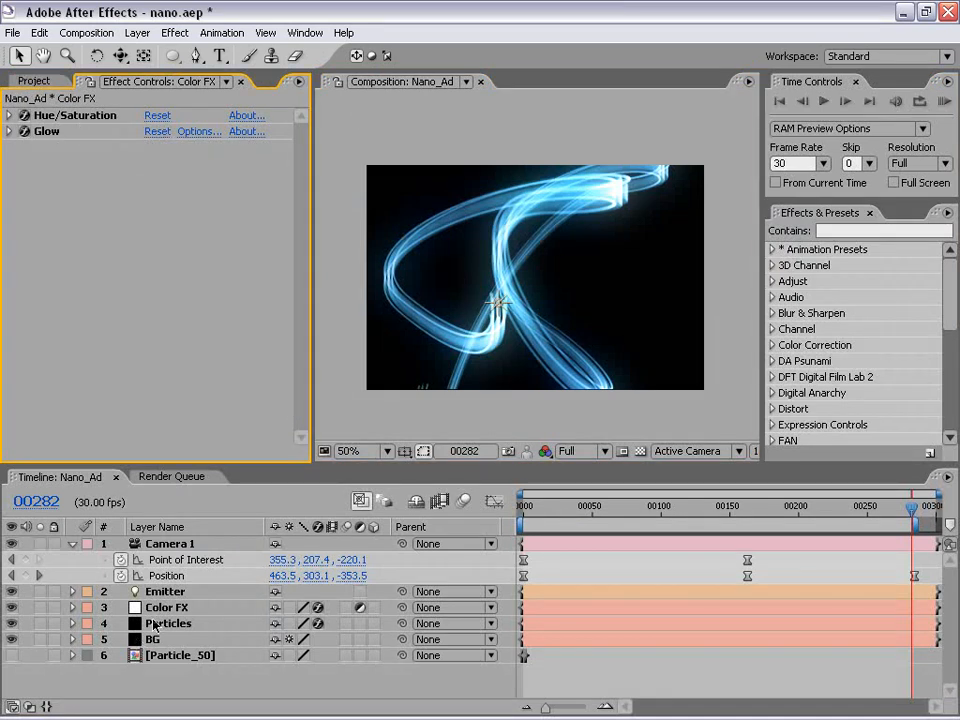
Examine Particular's Emitter settings on the Particles layer.
click(158, 623)
drag(300, 190, 304, 260)
click(23, 131)
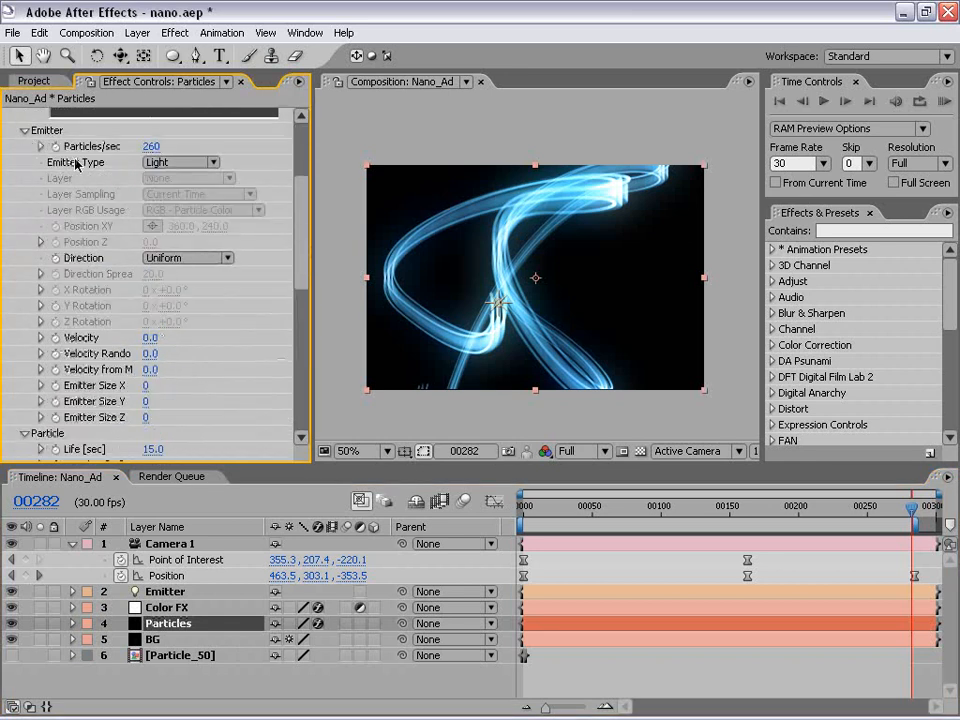
click(24, 433)
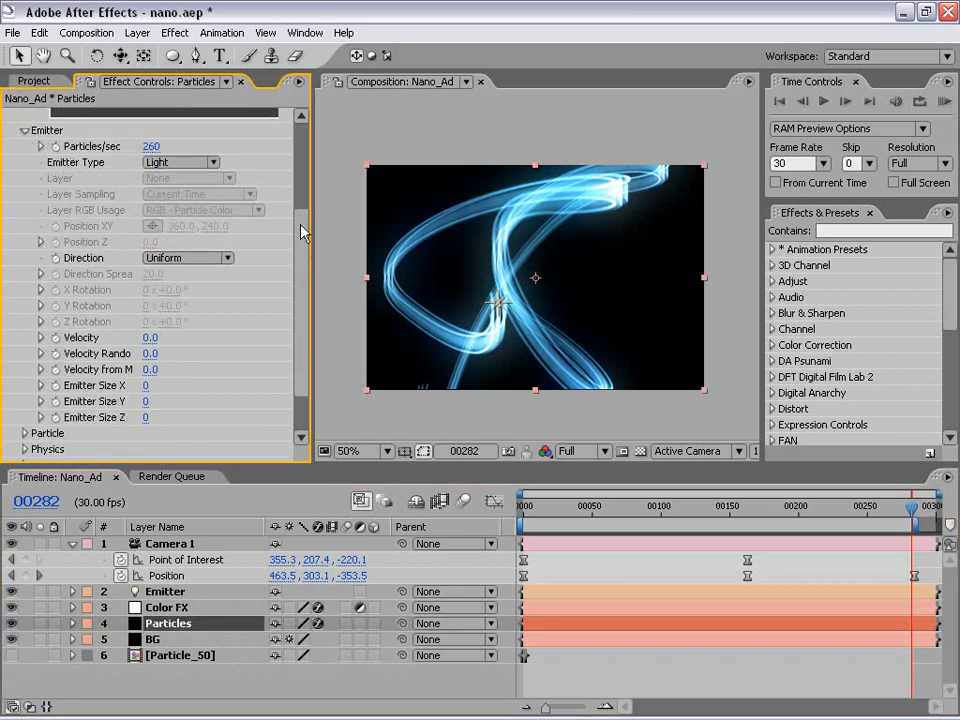
scroll(298, 240, down, 2)
scroll(302, 251, up, 2)
Change the Emitter light's Position expression to wiggle(2,100).
click(158, 607)
click(155, 592)
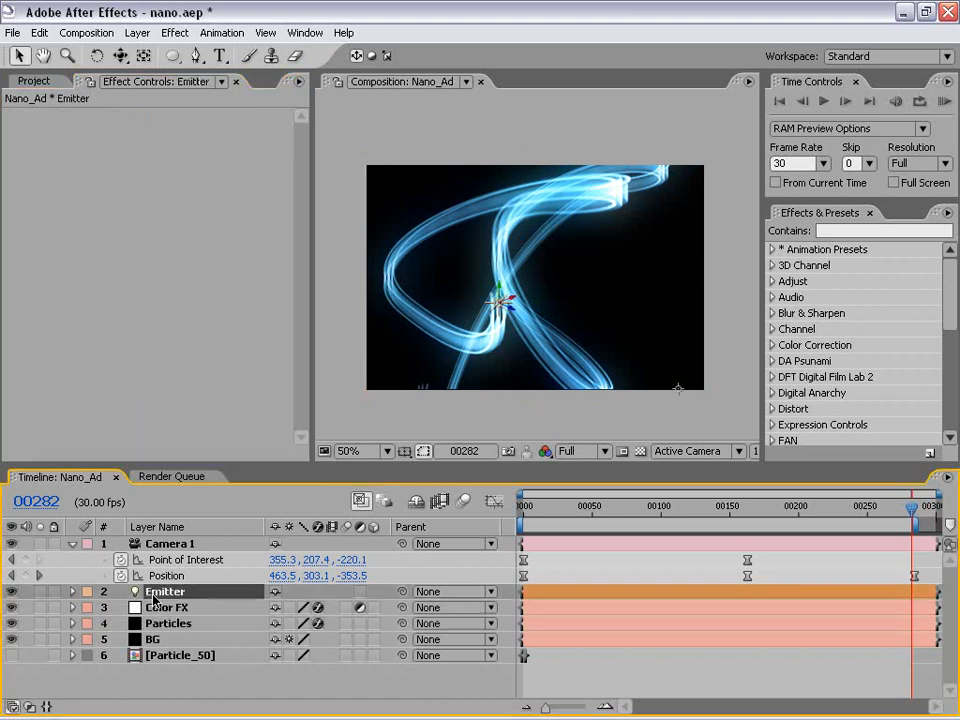
key(p)
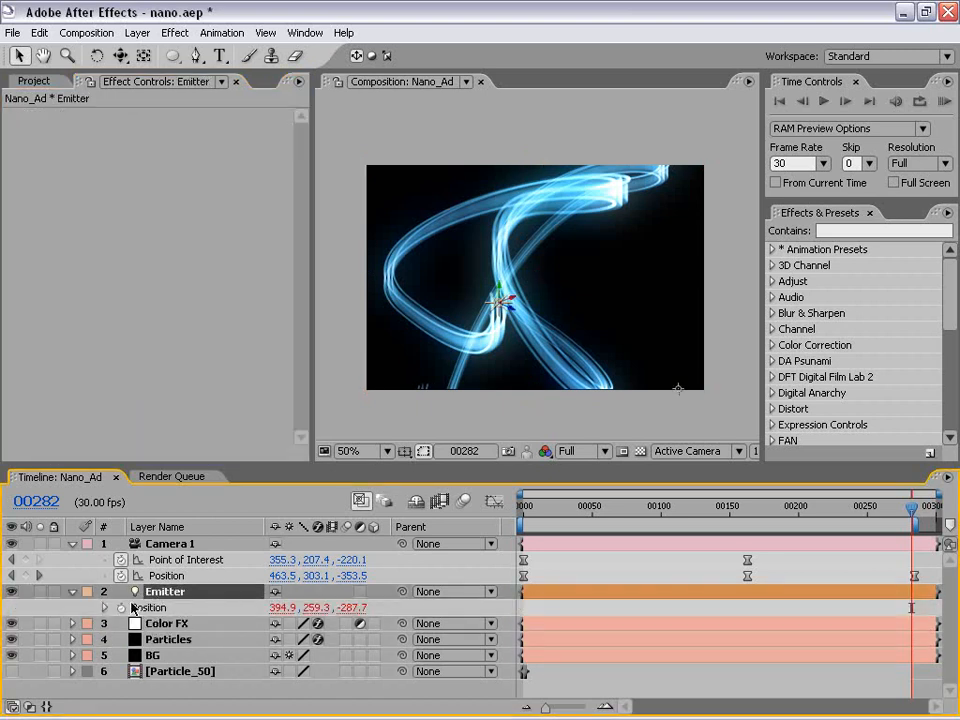
click(105, 608)
click(541, 624)
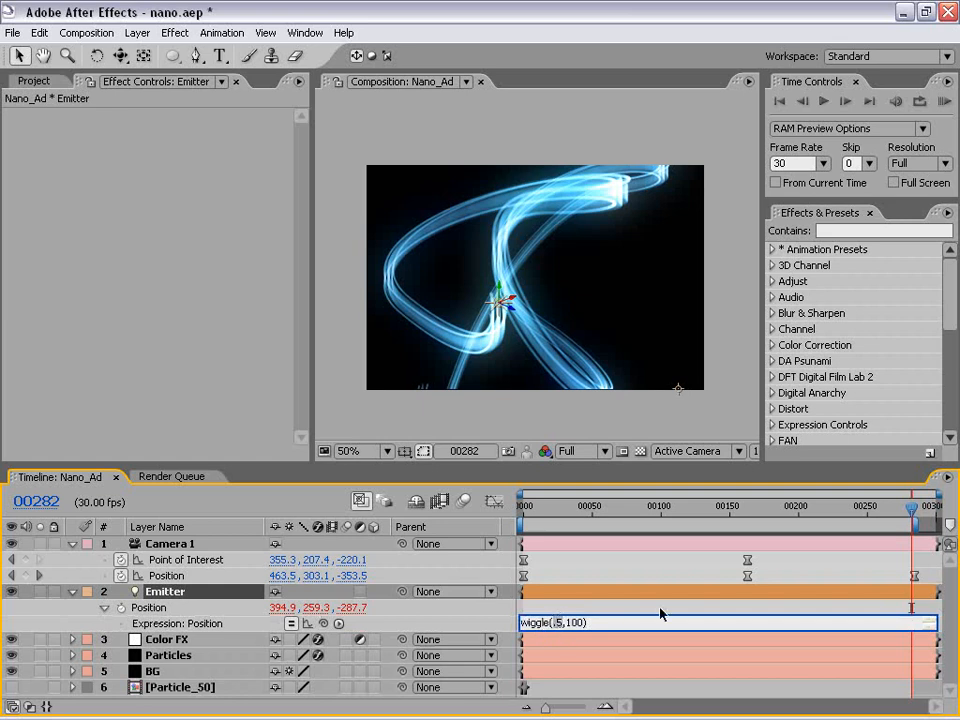
text(2)
click(568, 600)
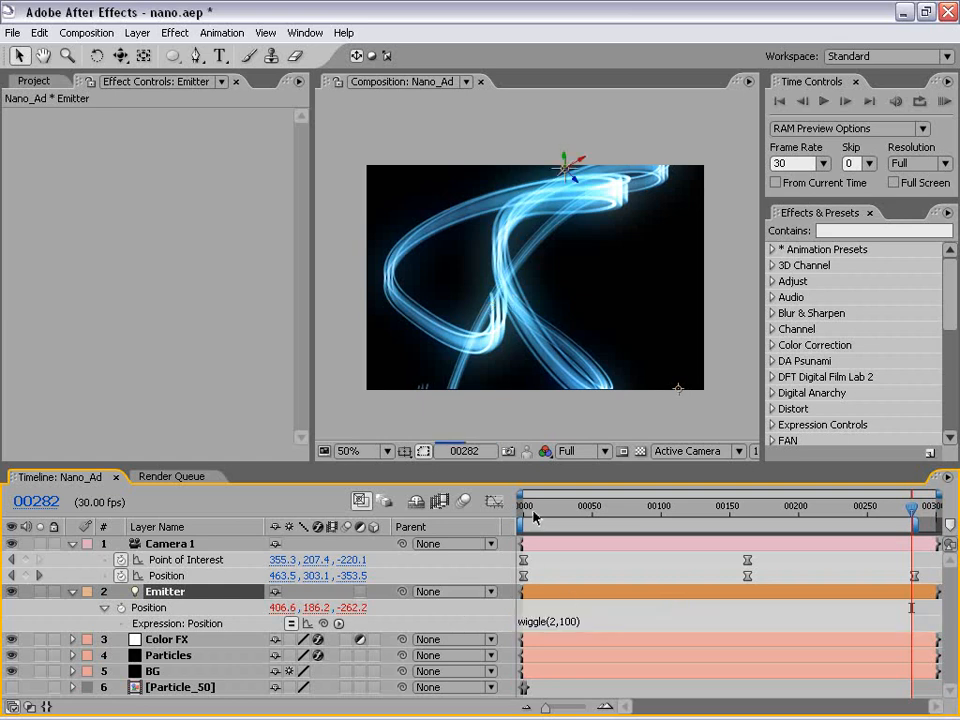
Inspect the streak close up at frame 111 and set the Particles layer's Particles/sec to 2000.
drag(575, 515, 676, 513)
scroll(570, 375, up, 2)
key(h)
drag(602, 356, 508, 318)
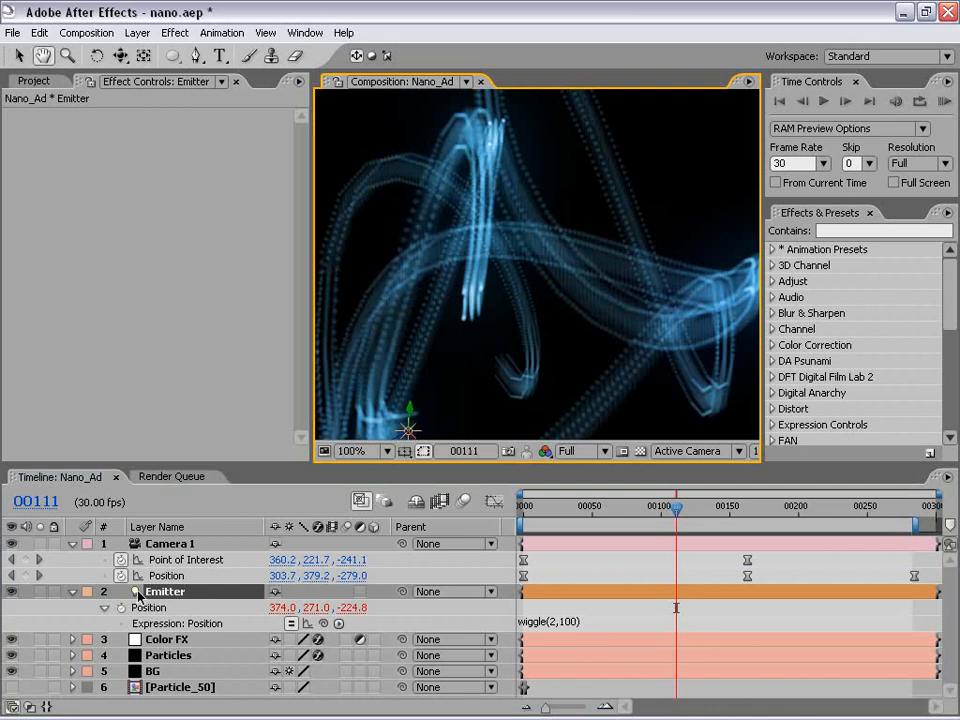
click(596, 579)
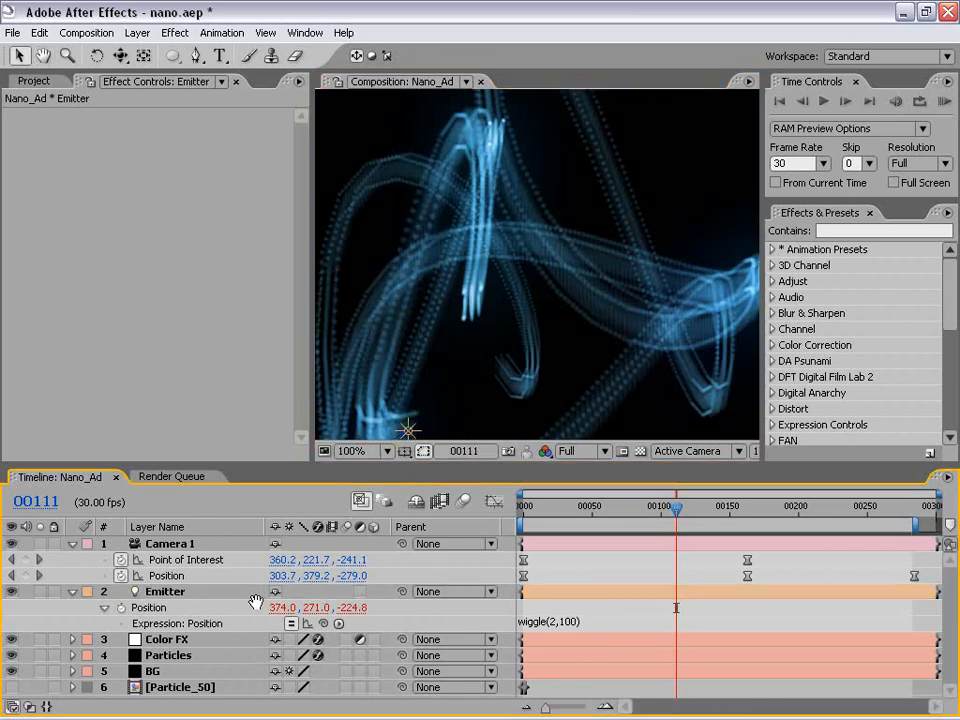
click(152, 656)
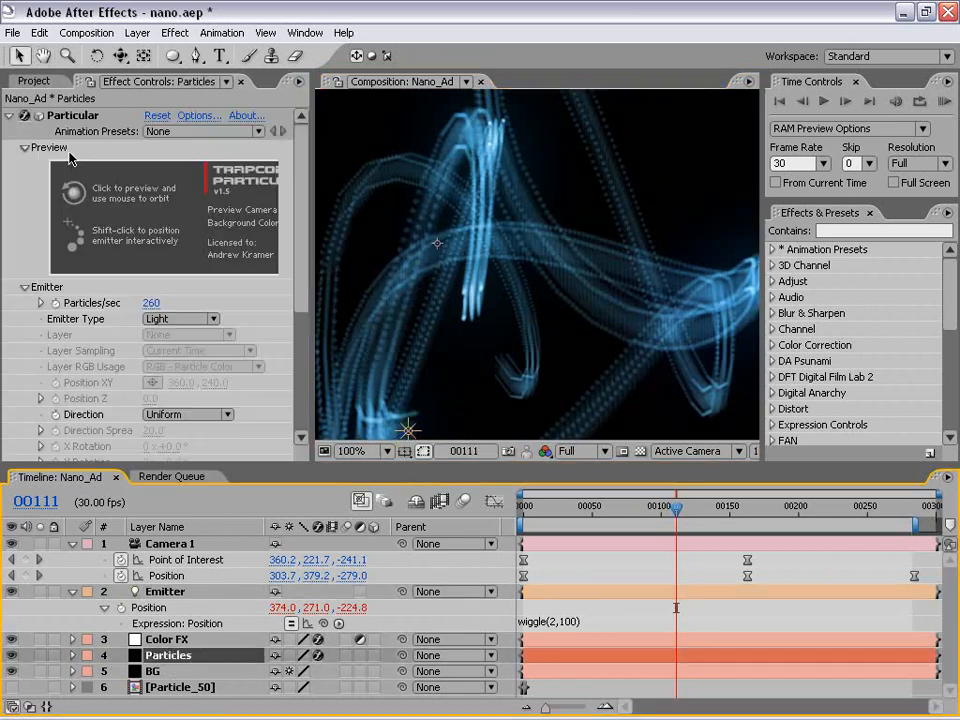
click(152, 302)
text(2000)
key(Return)
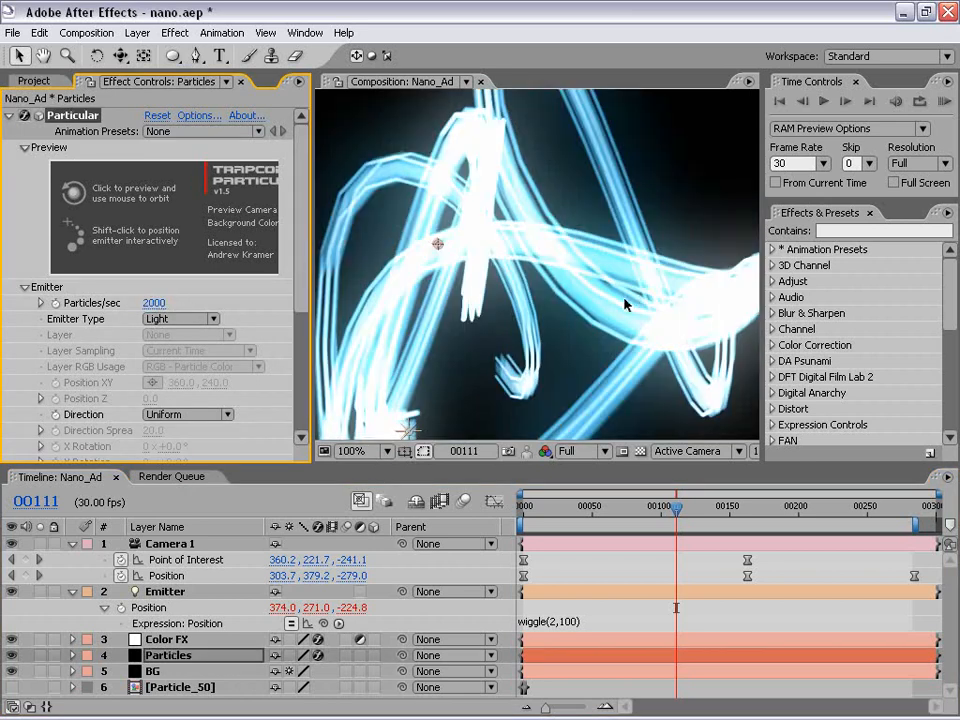
Set the particle Opacity in Particular to 20.
drag(300, 238, 304, 385)
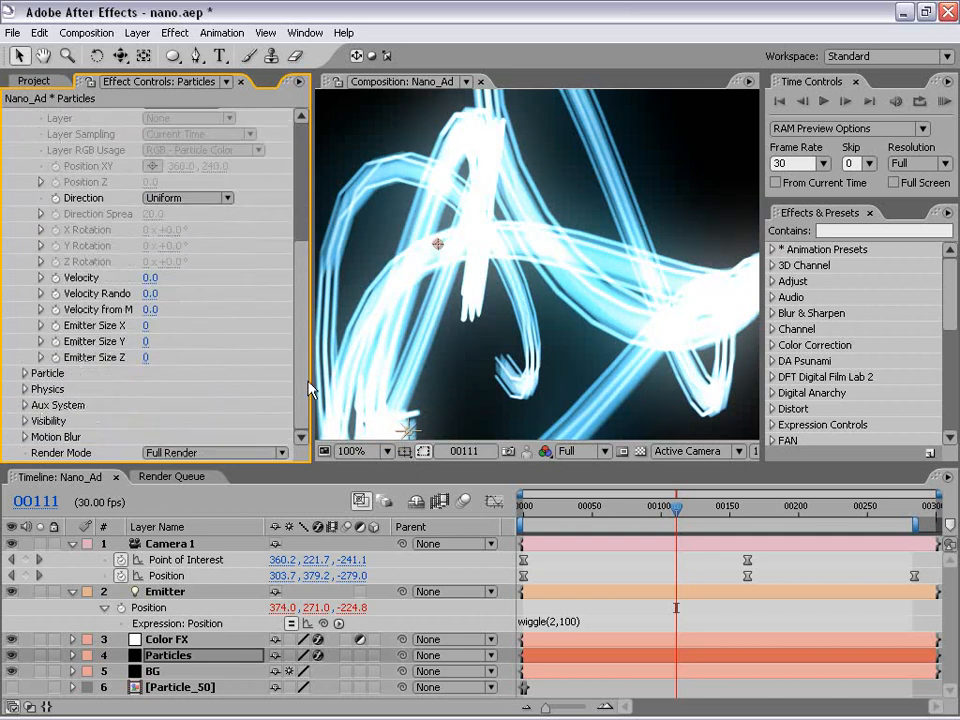
click(24, 373)
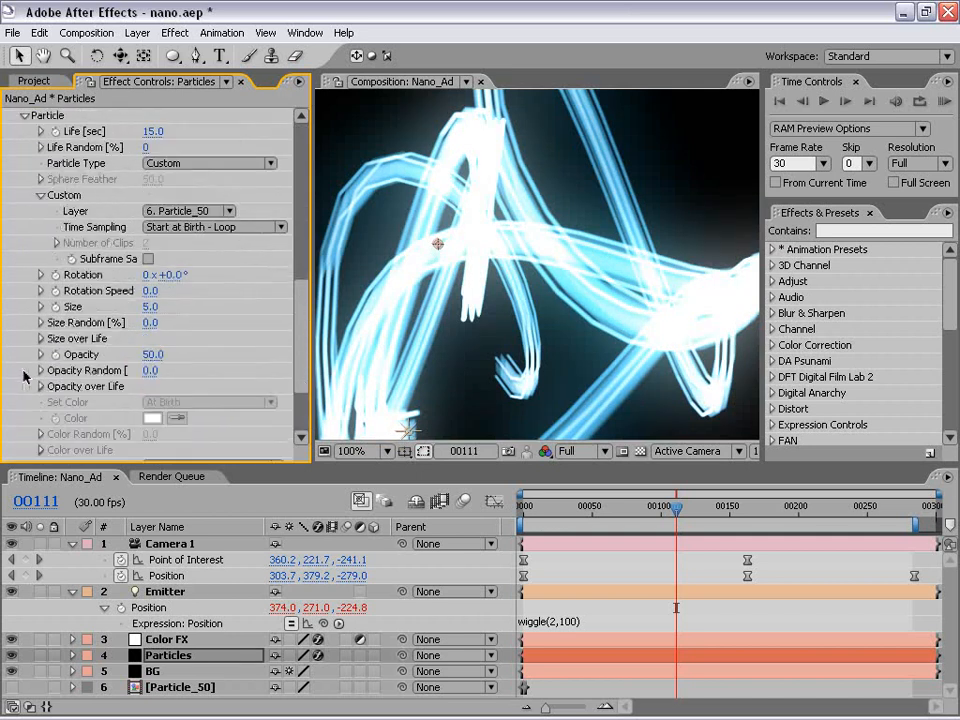
click(152, 354)
text(20)
key(Return)
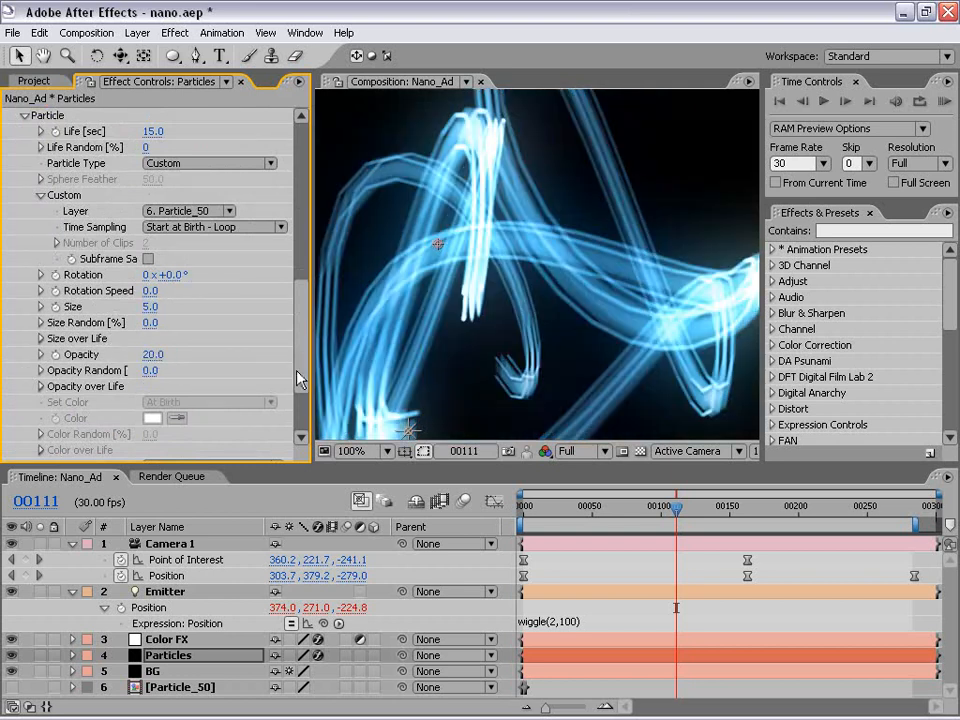
Set the particle Opacity to 15 and inspect the streaks at frame 53 and close up at frame 136.
scroll(290, 340, up, 10)
scroll(288, 248, down, 8)
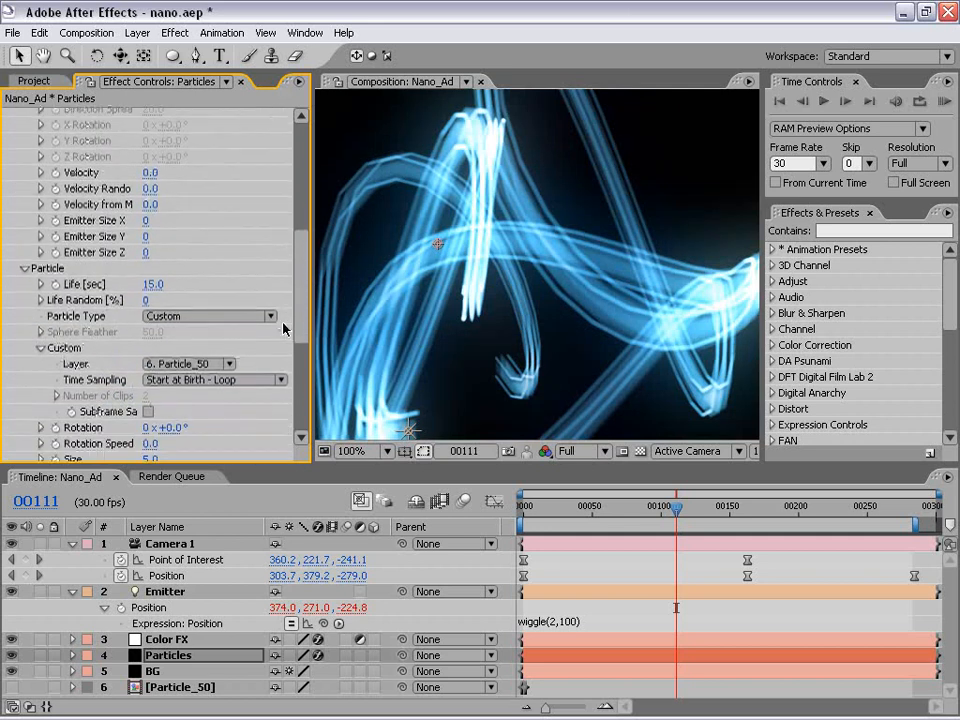
scroll(298, 328, down, 2)
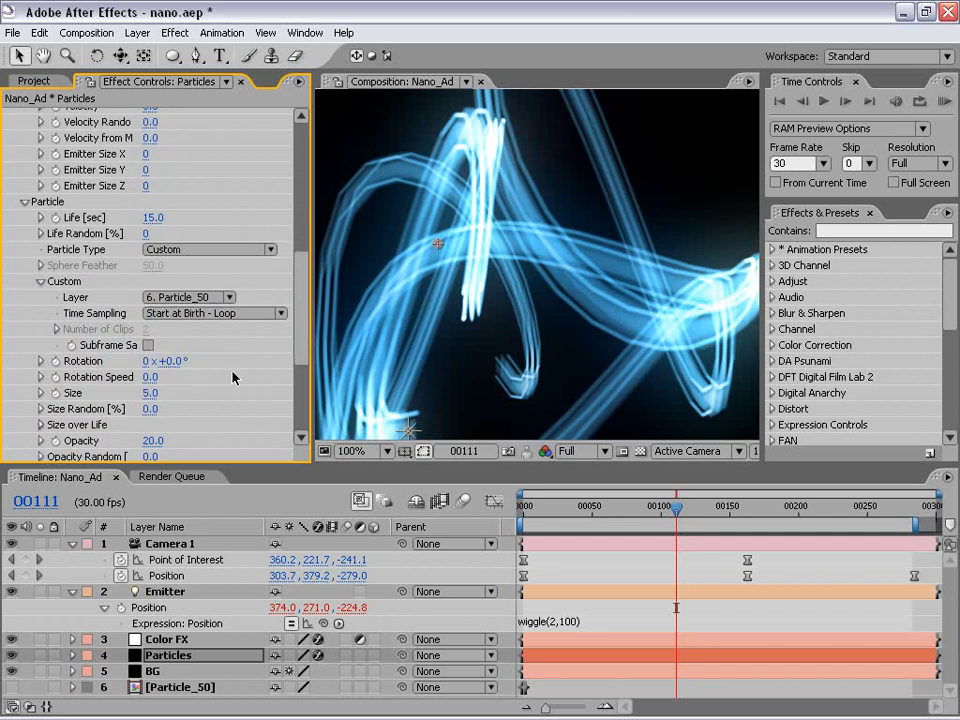
click(152, 440)
text(15)
key(Return)
scroll(466, 300, down, 2)
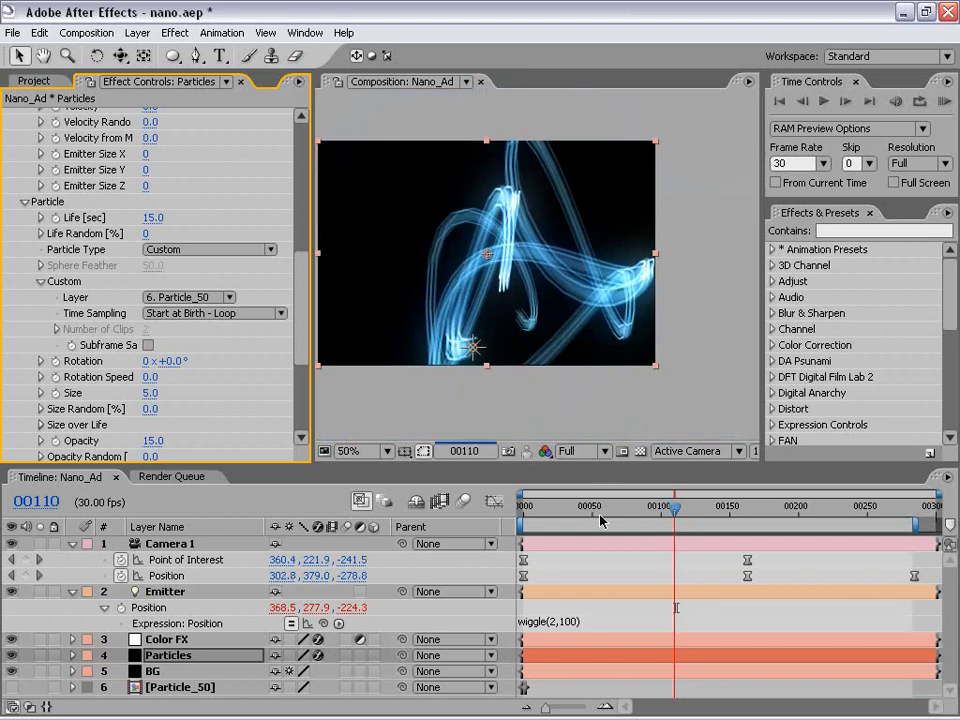
click(597, 510)
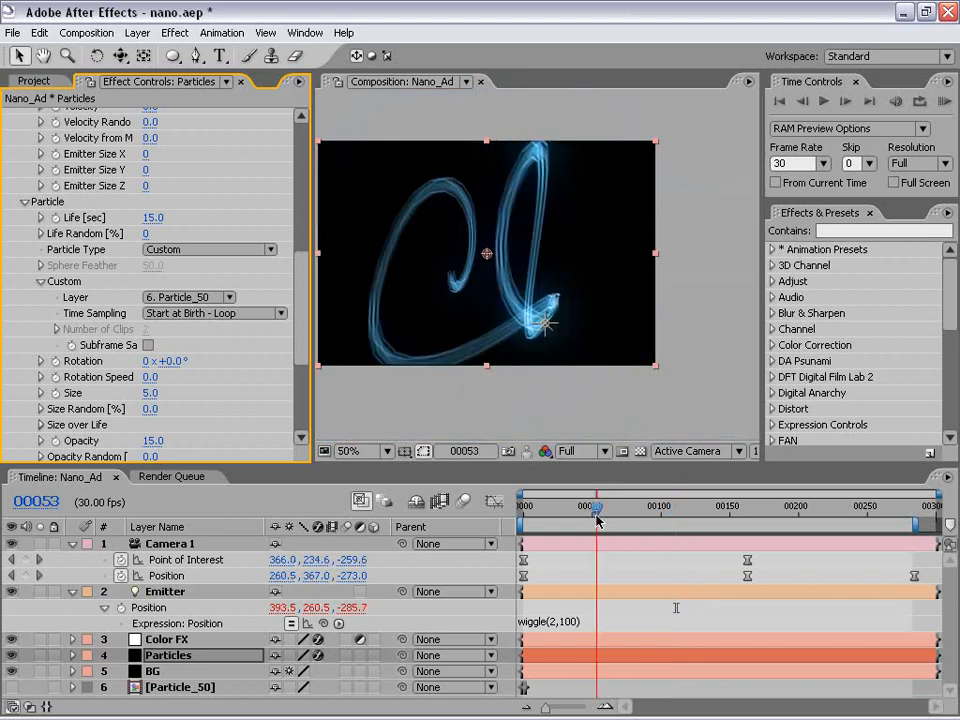
drag(597, 518, 712, 525)
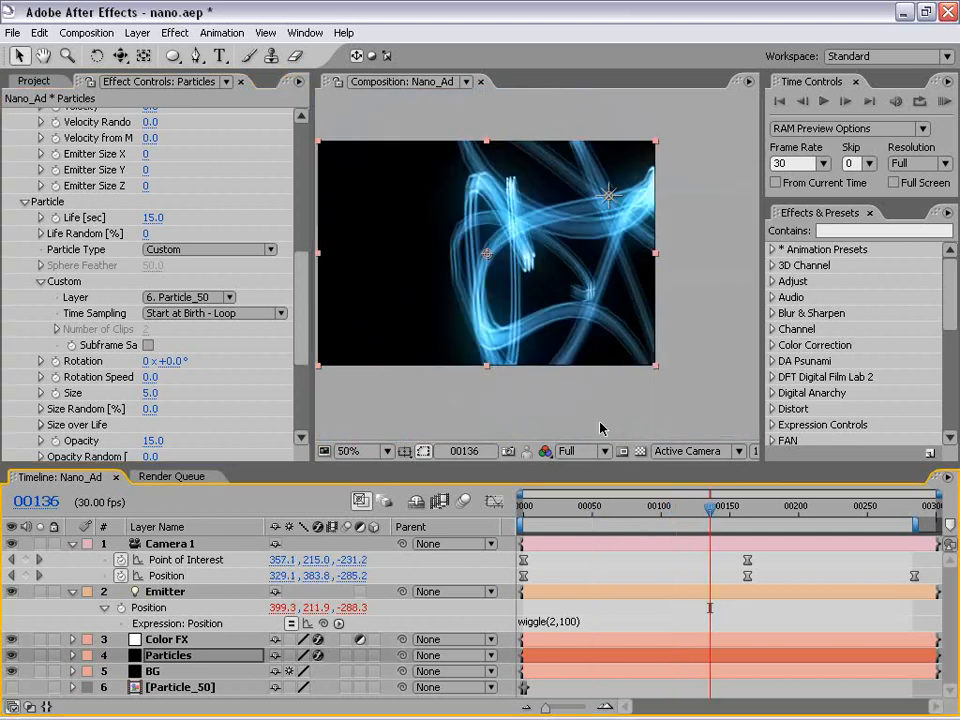
scroll(486, 253, up, 2)
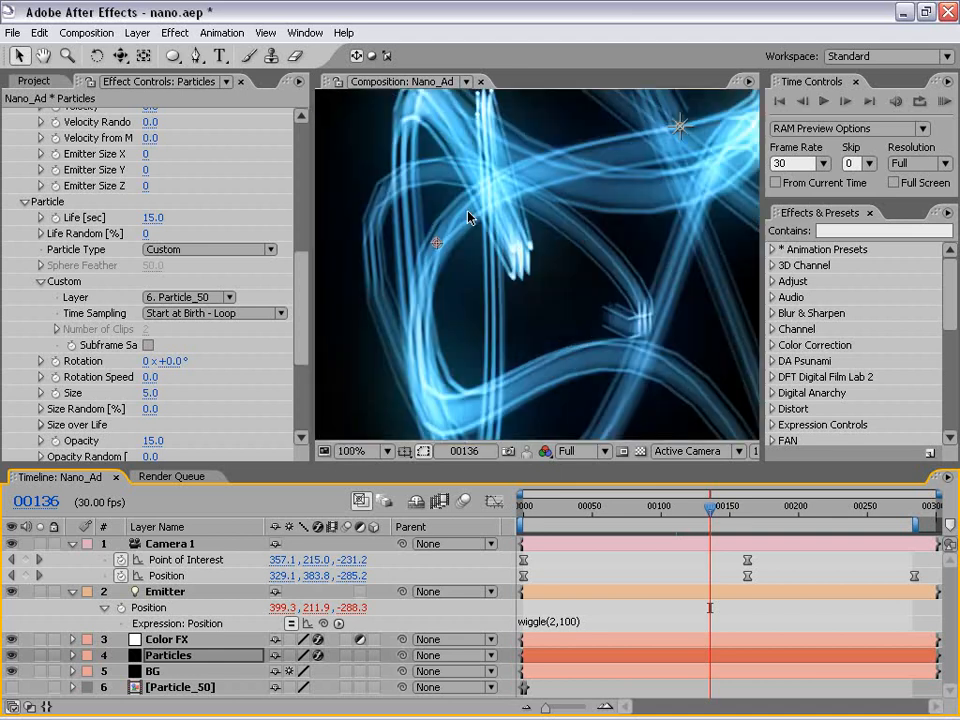
drag(450, 182, 493, 242)
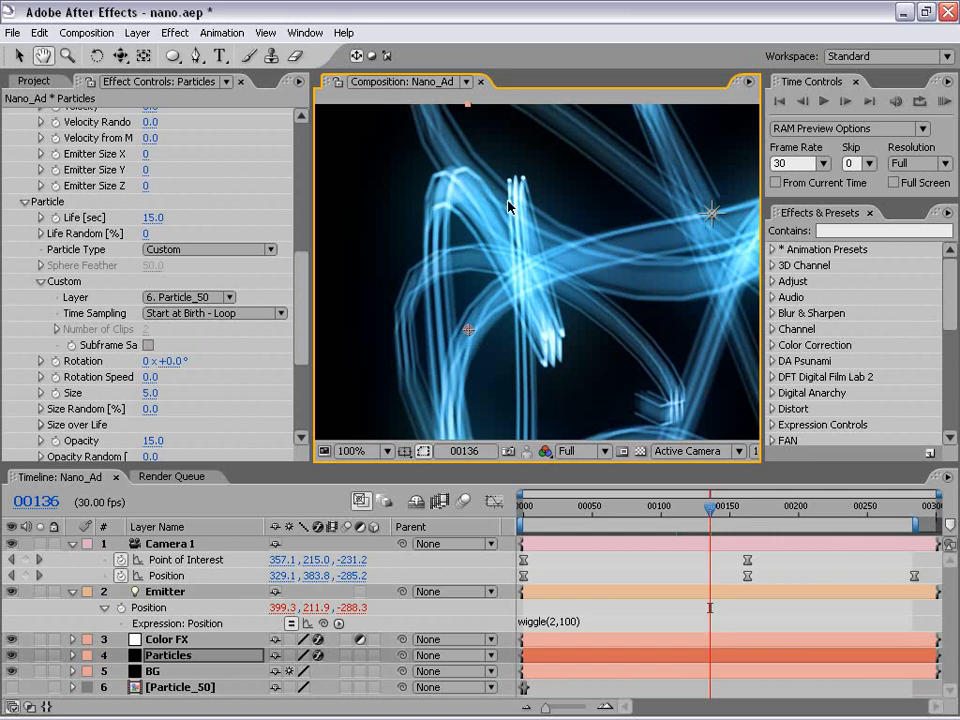
scroll(412, 170, down, 2)
Set the Nano_Ad composition's frame rate to 90 frames per second.
click(136, 33)
mouse_move(86, 33)
click(115, 74)
double_click(322, 362)
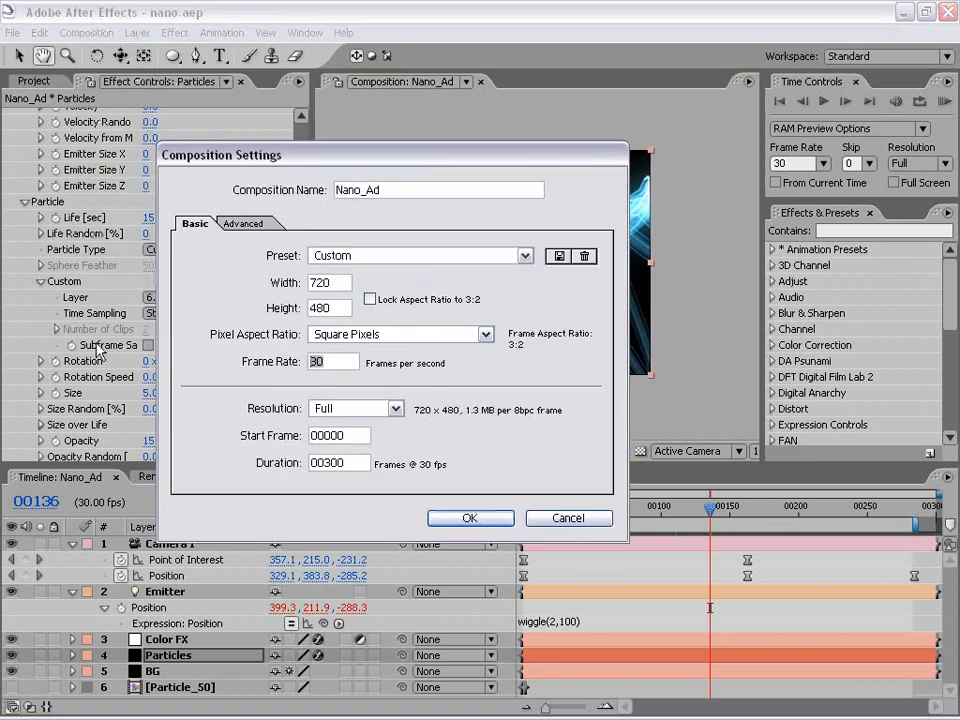
text(90)
click(495, 519)
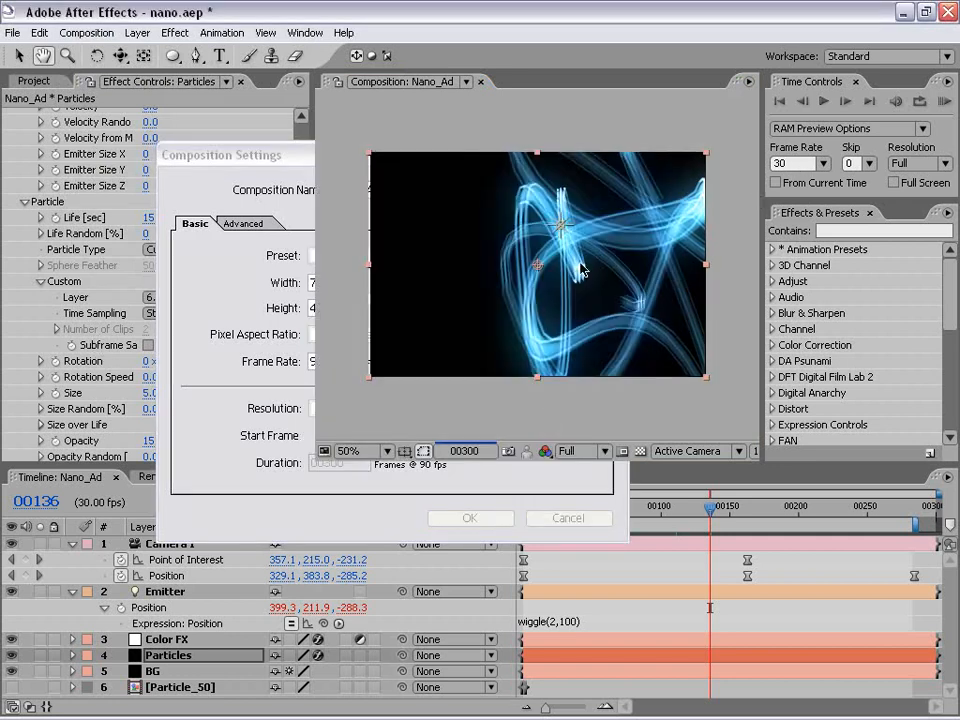
Set the RAM preview to a frame rate of 90 with a skip of 2 and run it.
click(790, 164)
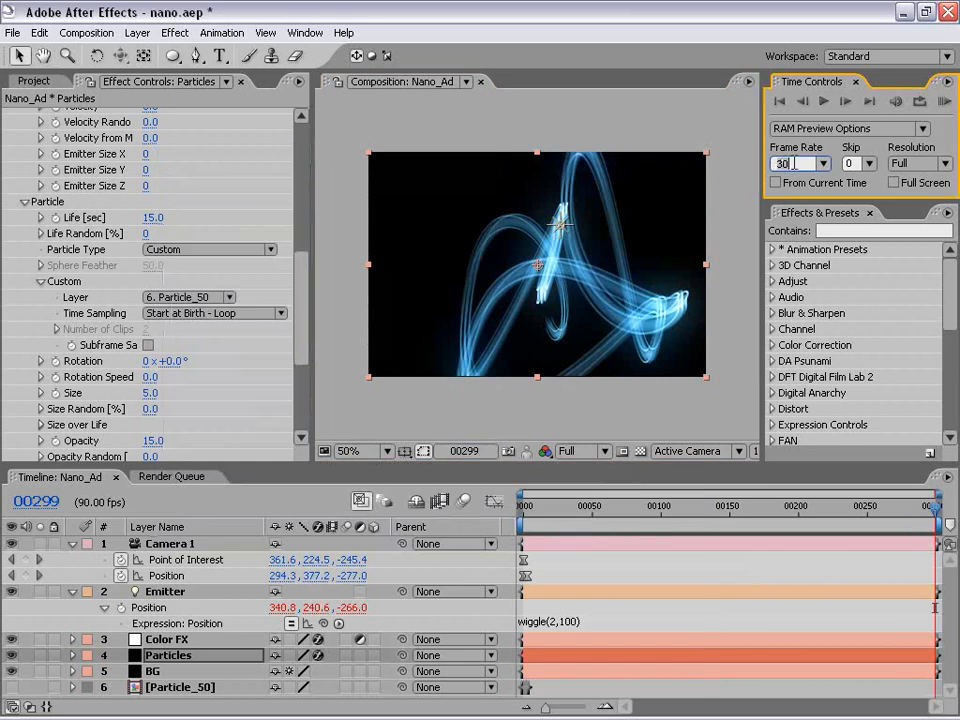
text(90)
click(852, 164)
text(2)
key(KP_0)
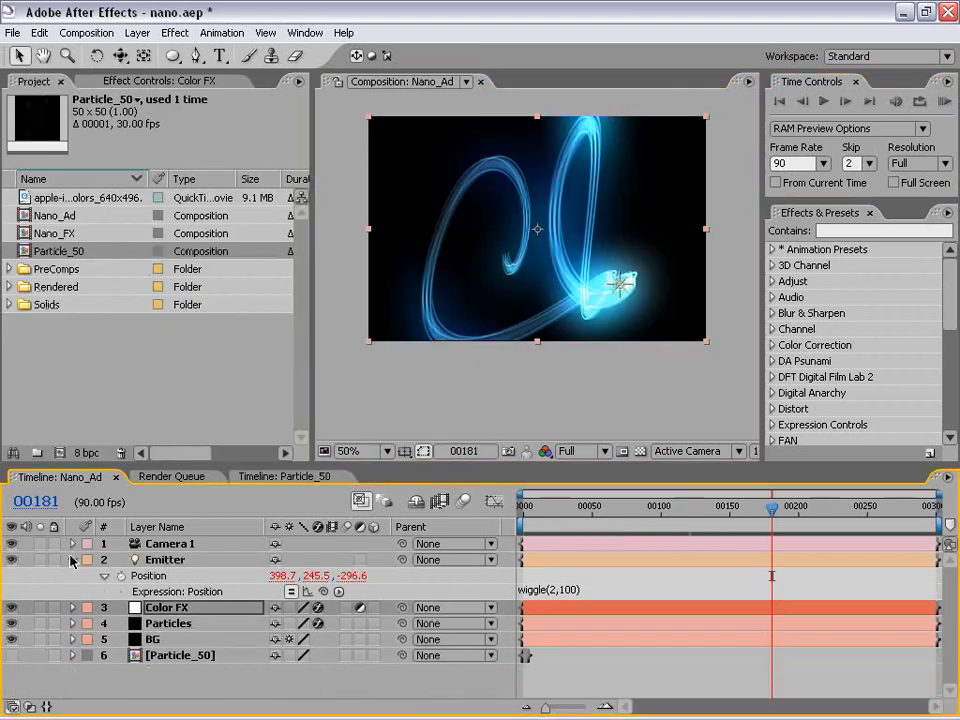
Collapse the Emitter layer and set the Colorize Hue in Color FX's Hue/Saturation effect to 23°, giving orange streaks.
click(73, 560)
click(80, 81)
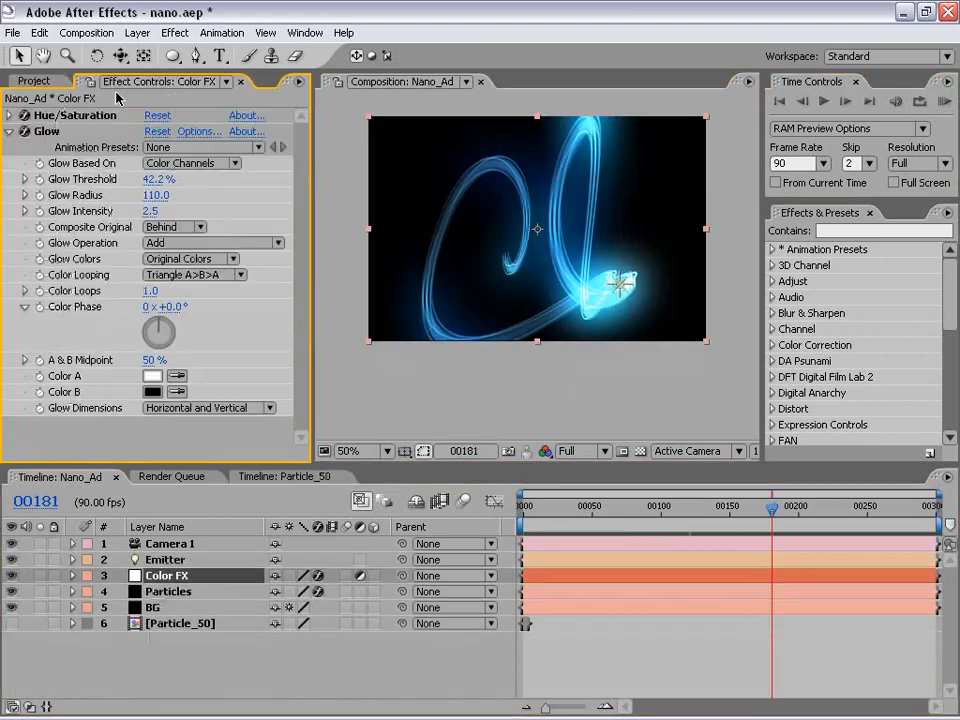
click(8, 116)
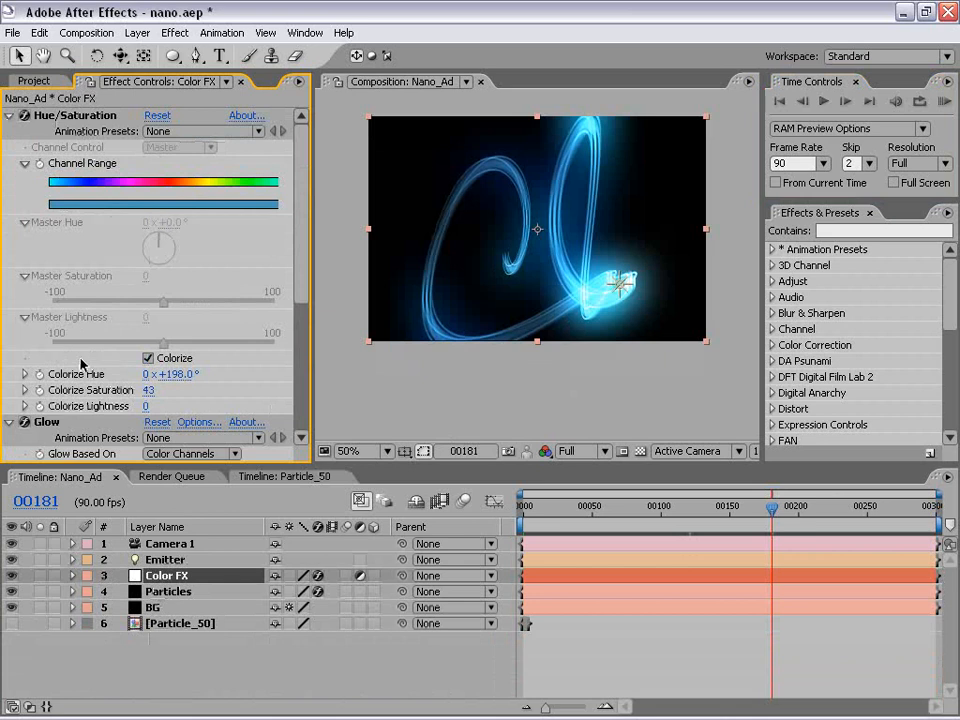
drag(171, 374, 4, 362)
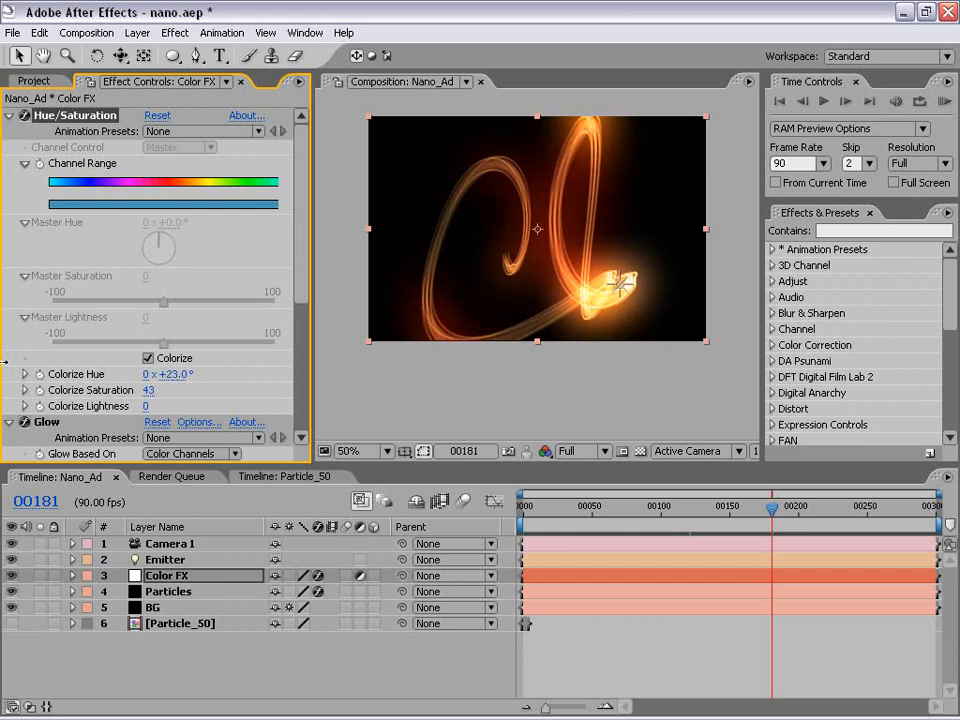
scroll(628, 294, up, 2)
scroll(521, 296, down, 2)
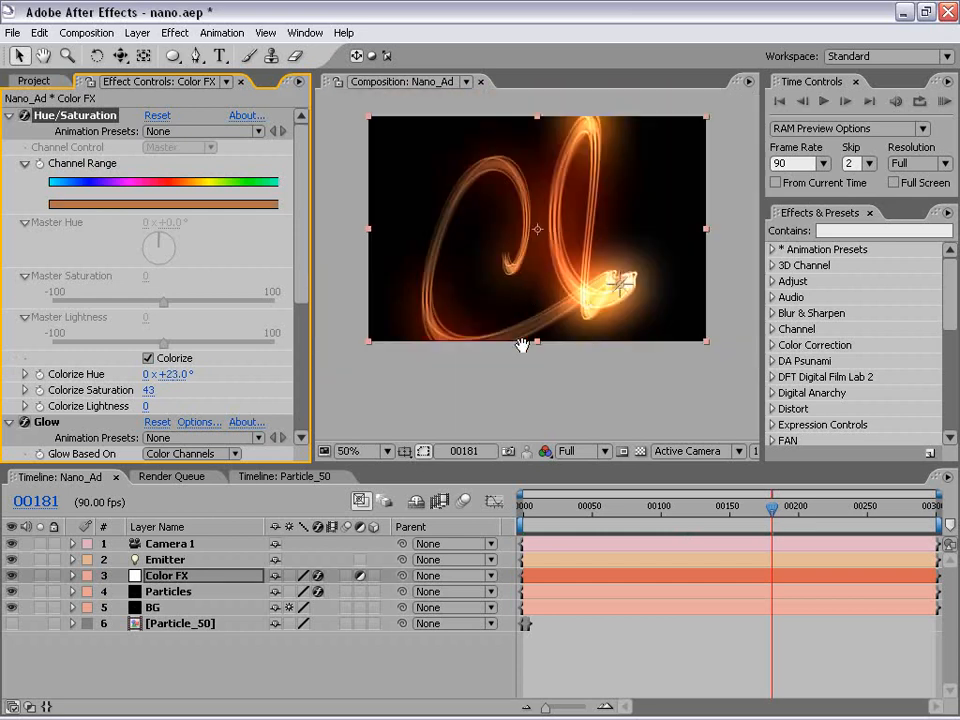